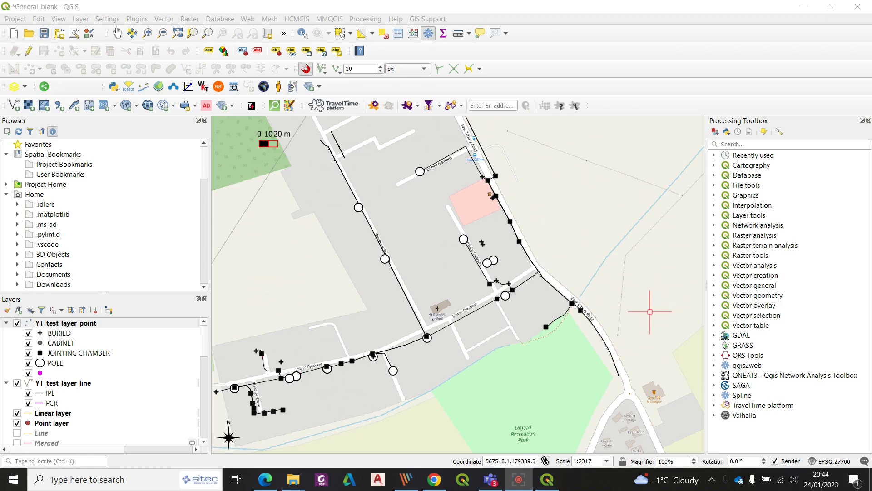
Step: View the attribute table of the YT_test_layer_point layer, then close it
{"action": "right_click", "coordinate": [66, 324]}
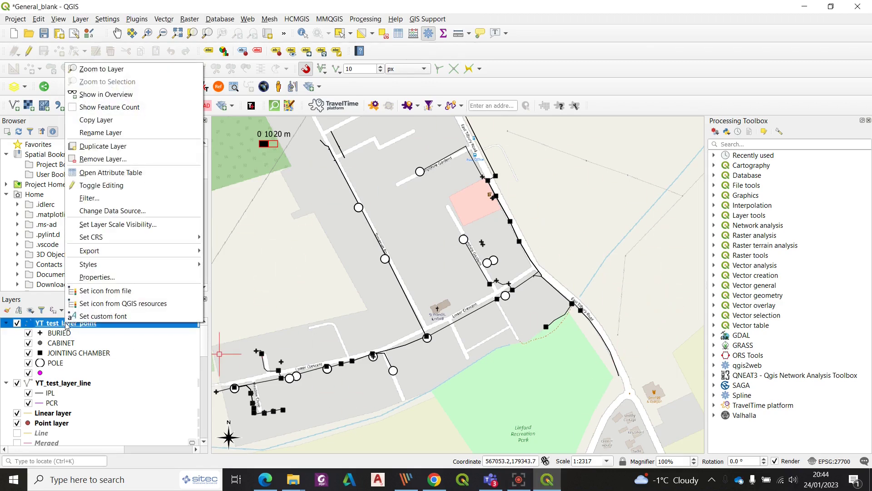
{"action": "left_click", "coordinate": [109, 172]}
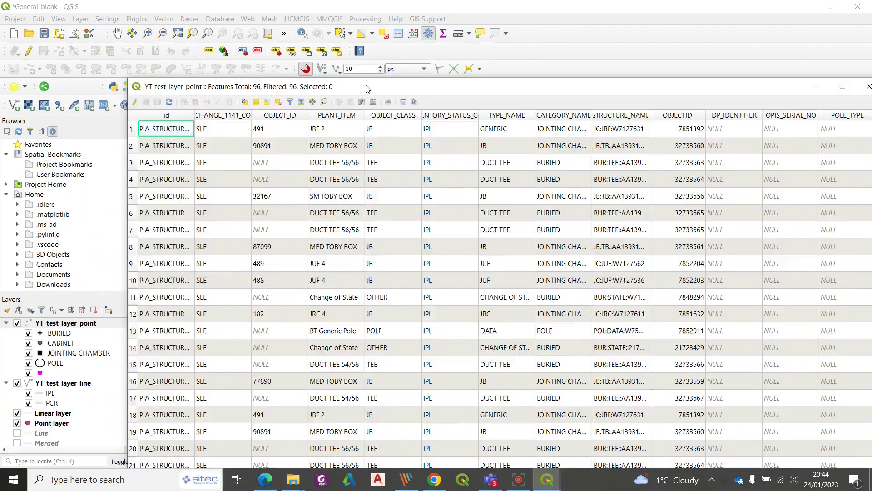
{"action": "left_click_drag", "start_coordinate": [368, 89], "coordinate": [265, 27]}
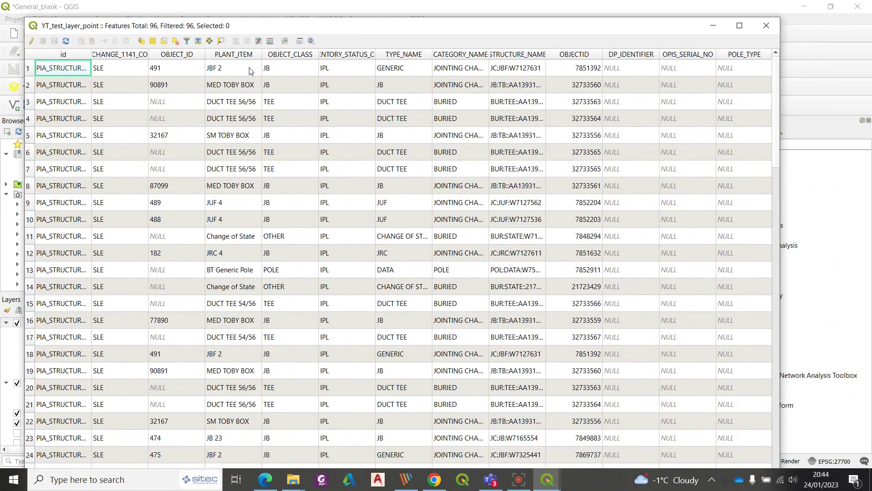
{"action": "left_click_drag", "start_coordinate": [410, 28], "coordinate": [435, 16]}
{"action": "left_click", "coordinate": [718, 67]}
Step: View the attribute table of the YT_test_layer_line layer, then close it
{"action": "left_click", "coordinate": [65, 386]}
{"action": "right_click", "coordinate": [65, 386]}
{"action": "left_click", "coordinate": [87, 232]}
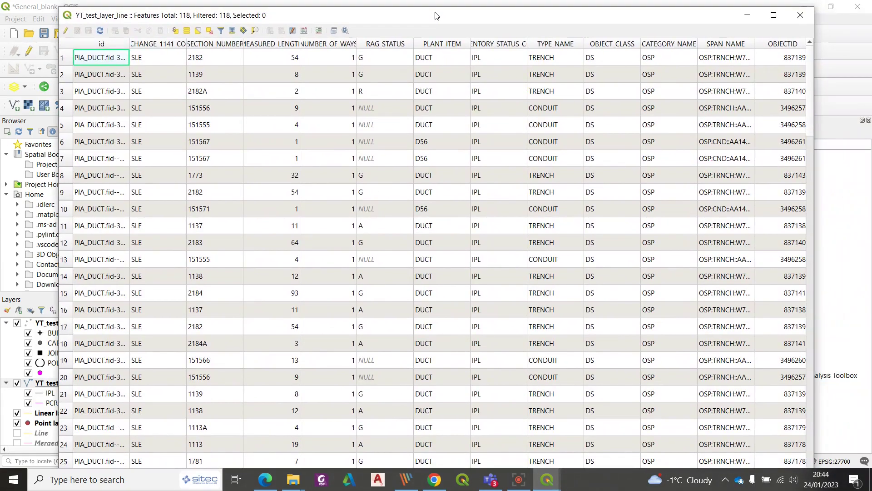
{"action": "left_click", "coordinate": [801, 15]}
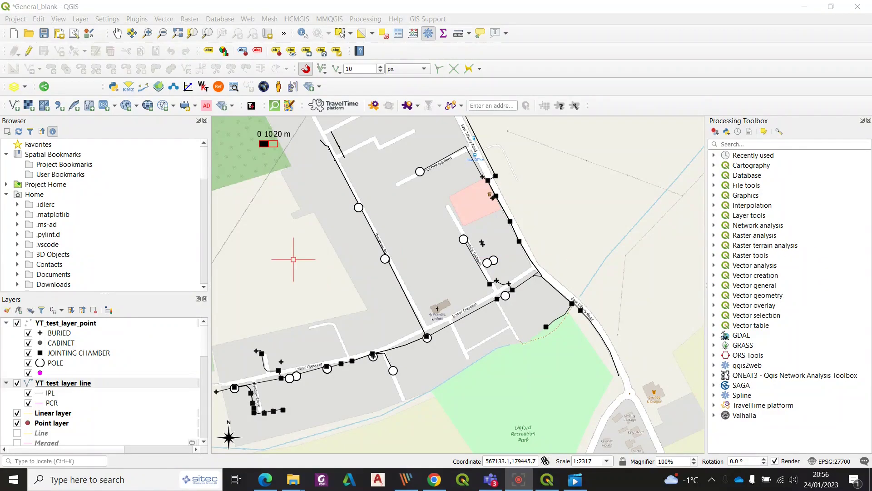
Step: Start a DXF export of the project and set its output file to Test job4 in the AutoCAD to QGIS attribute folder
{"action": "left_click", "coordinate": [16, 19]}
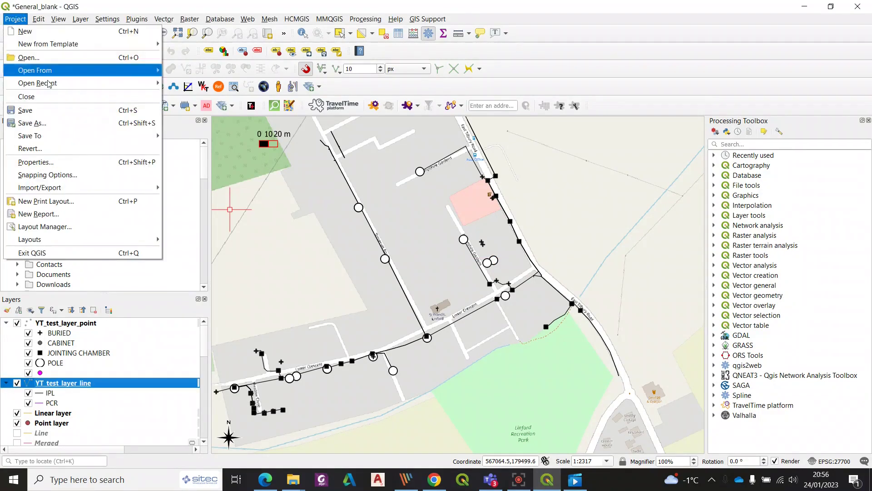
{"action": "left_click", "coordinate": [211, 213]}
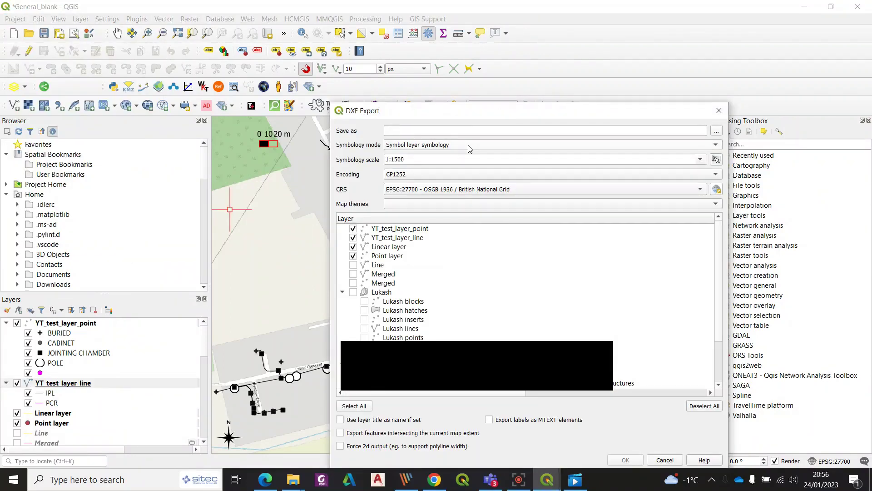
{"action": "left_click", "coordinate": [717, 131]}
{"action": "key", "text": "BackSpace"}
{"action": "type", "text": "4"}
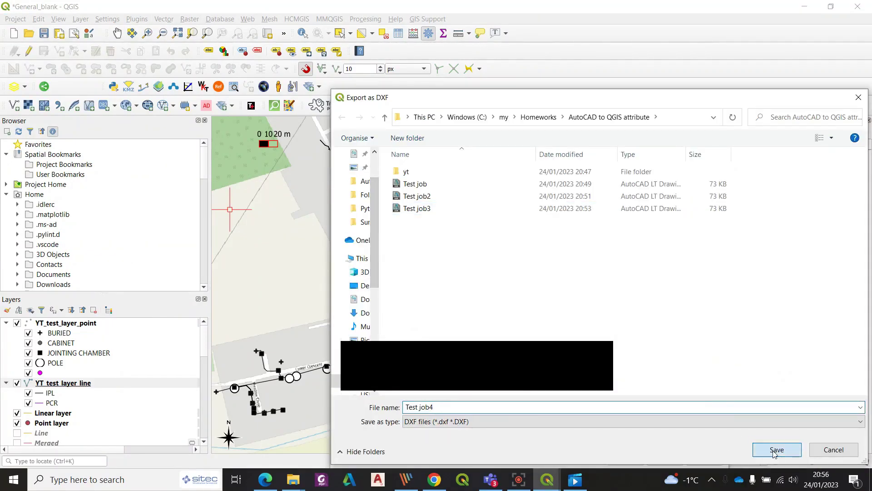
{"action": "left_click", "coordinate": [776, 449]}
Step: Exclude Linear layer and Point layer, keep Symbol layer symbology, and run the DXF export of the two YT_test layers
{"action": "left_click", "coordinate": [353, 255]}
{"action": "left_click", "coordinate": [353, 247]}
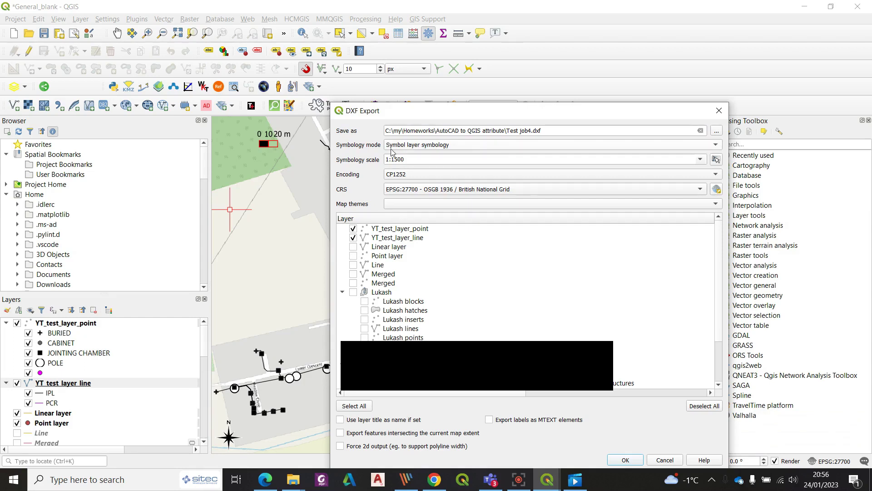
{"action": "left_click", "coordinate": [549, 145]}
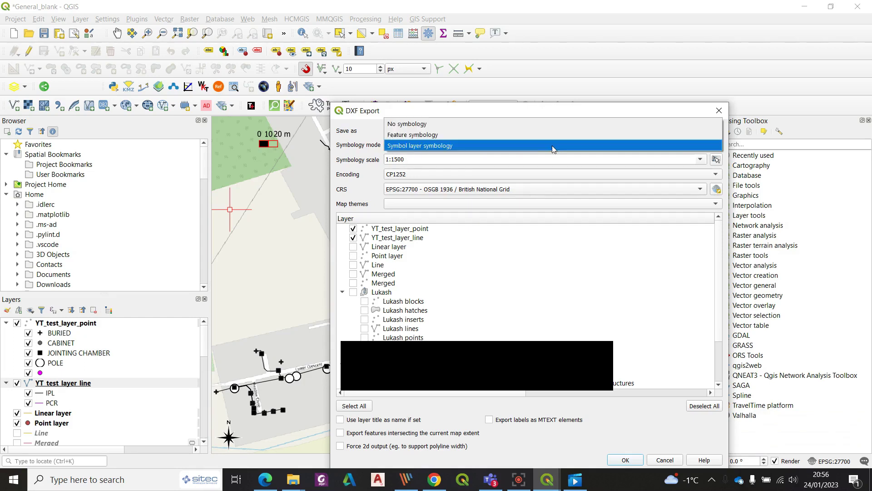
{"action": "left_click", "coordinate": [544, 145]}
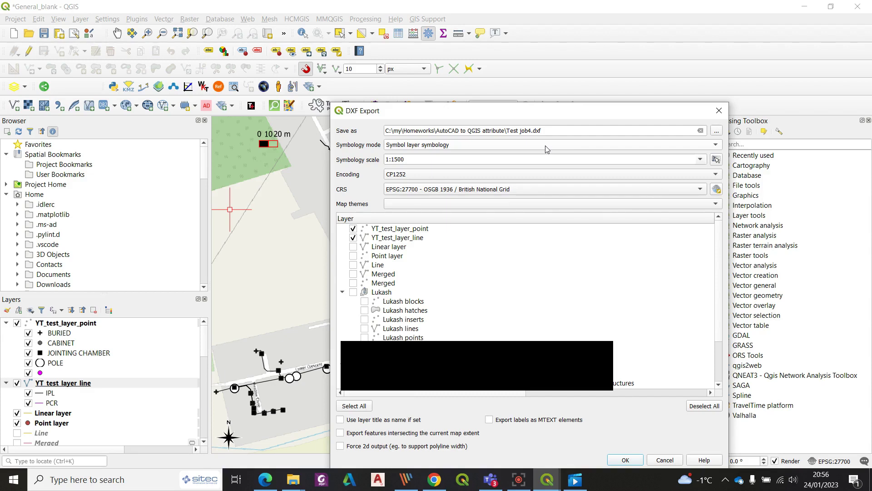
{"action": "left_click", "coordinate": [625, 459]}
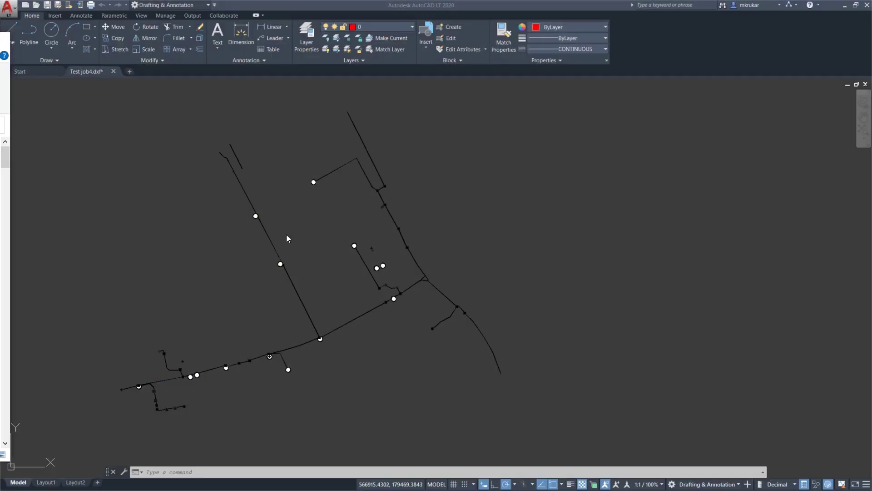
Step: Examine the exported point symbols and lines of Test job4.dxf in AutoCAD, both close up and as a whole
{"action": "scroll", "coordinate": [326, 221], "scroll_direction": "up", "scroll_amount": 2}
{"action": "scroll", "coordinate": [326, 221], "scroll_direction": "down", "scroll_amount": 3}
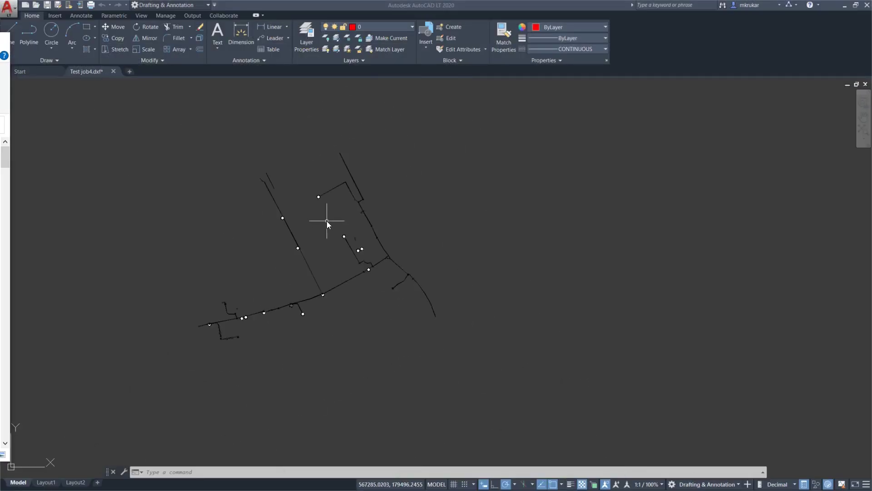
{"action": "scroll", "coordinate": [366, 251], "scroll_direction": "up", "scroll_amount": 2}
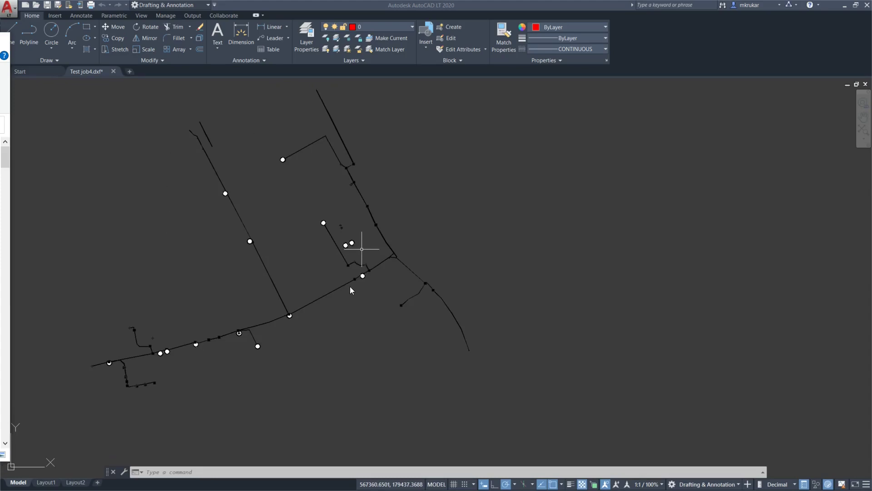
{"action": "scroll", "coordinate": [132, 347], "scroll_direction": "up", "scroll_amount": 4}
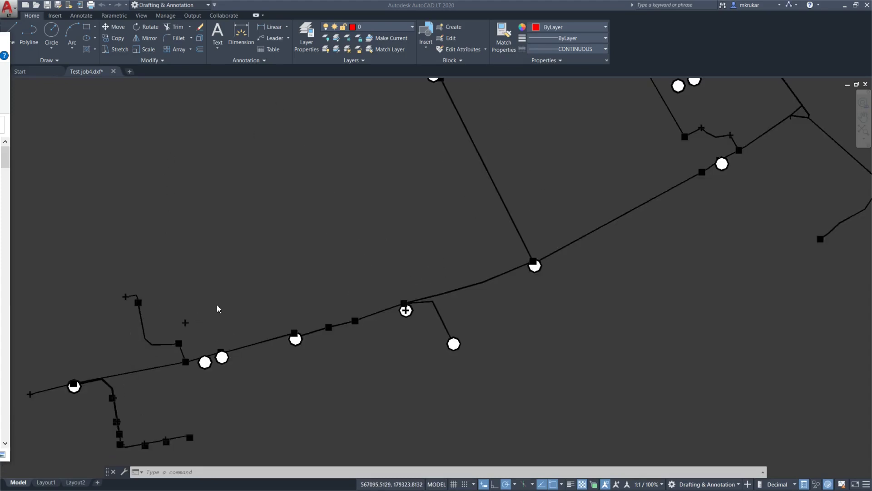
{"action": "scroll", "coordinate": [216, 308], "scroll_direction": "down", "scroll_amount": 4}
{"action": "scroll", "coordinate": [329, 266], "scroll_direction": "down", "scroll_amount": 2}
{"action": "scroll", "coordinate": [359, 135], "scroll_direction": "up", "scroll_amount": 2}
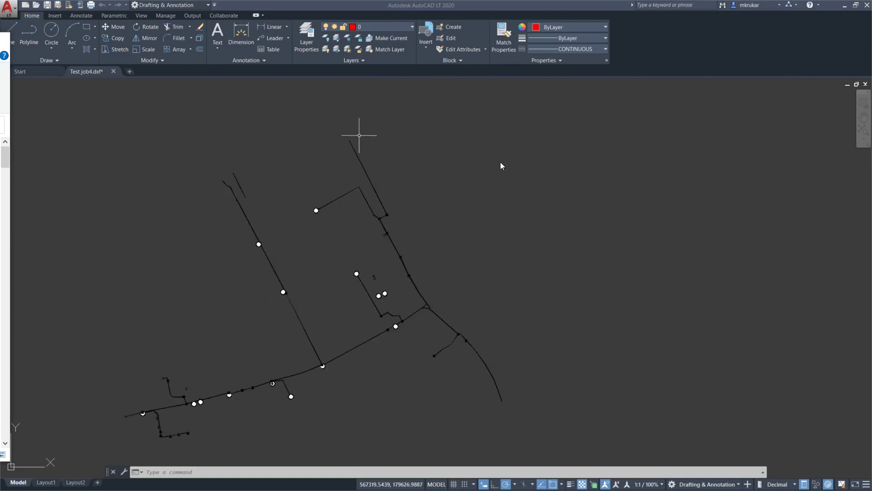
{"action": "scroll", "coordinate": [349, 232], "scroll_direction": "down", "scroll_amount": 2}
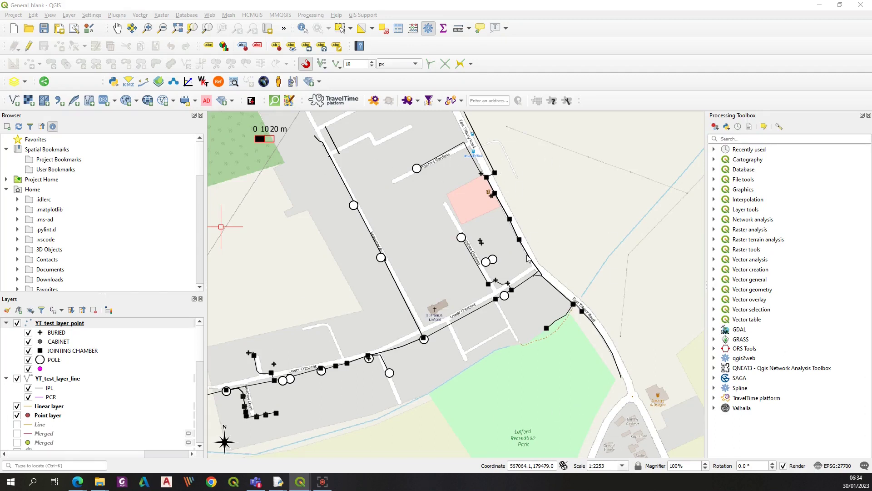
Step: In QGIS, open the properties of YT_test_layer_point and review its categorized symbology and label settings
{"action": "right_click", "coordinate": [73, 324]}
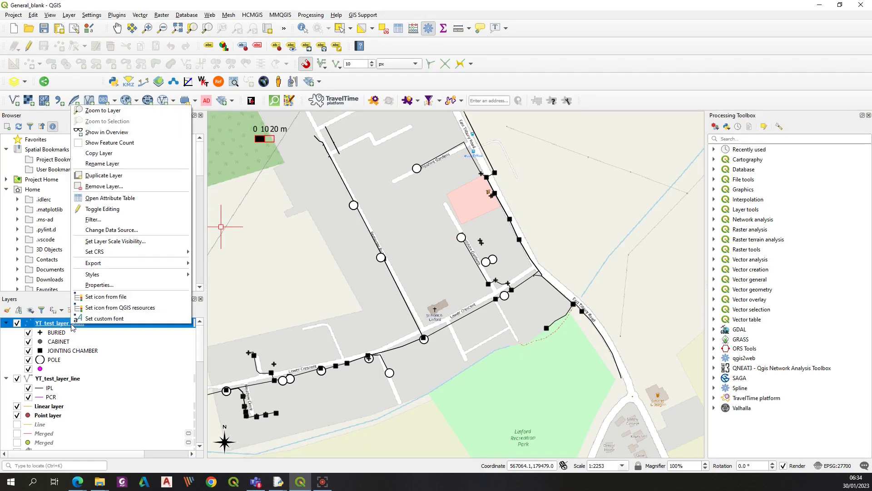
{"action": "left_click", "coordinate": [93, 285]}
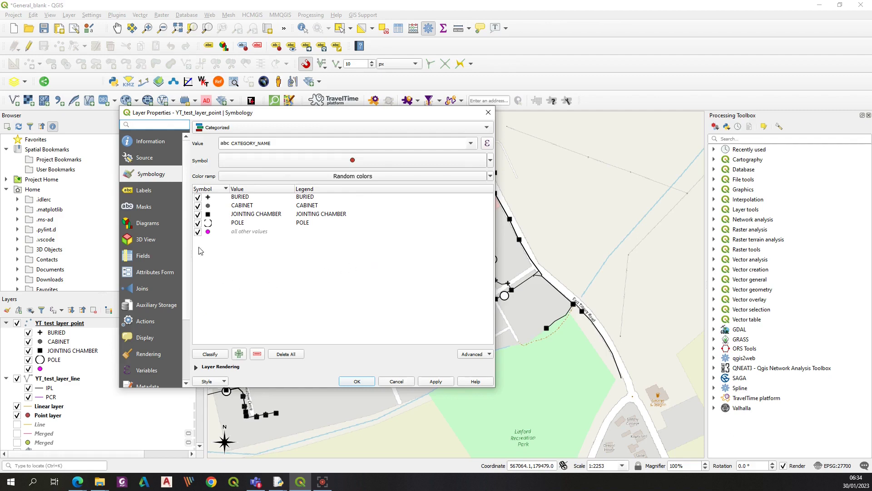
{"action": "left_click_drag", "start_coordinate": [346, 113], "coordinate": [626, 73]}
{"action": "left_click", "coordinate": [419, 151]}
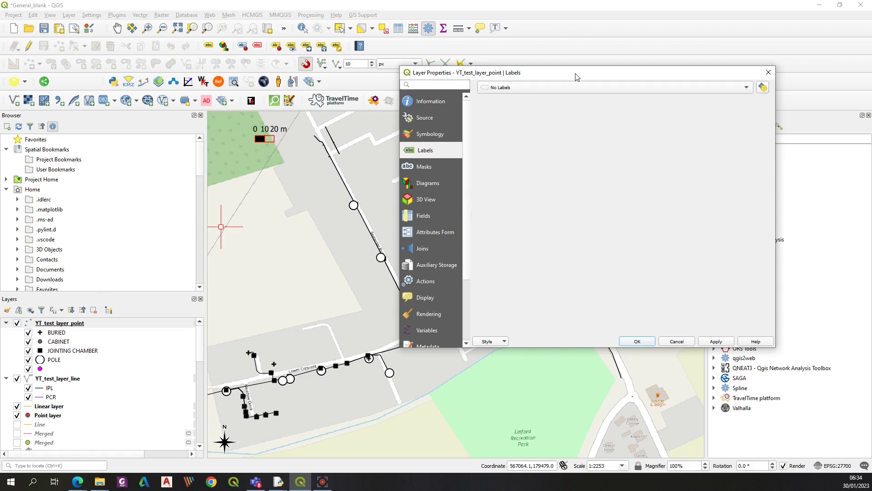
{"action": "left_click_drag", "start_coordinate": [576, 73], "coordinate": [308, 51]}
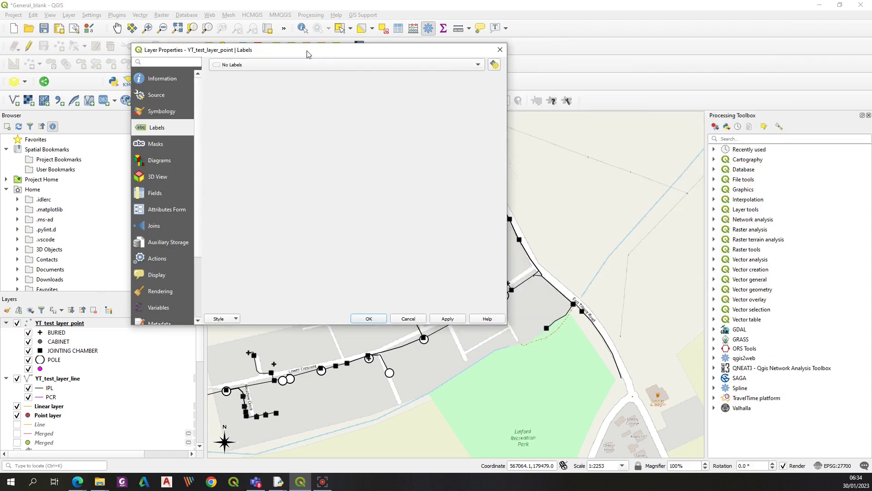
Step: Review the categories offered for saving the layer style as a QML file, then close the dialogs without saving
{"action": "left_click", "coordinate": [236, 318]}
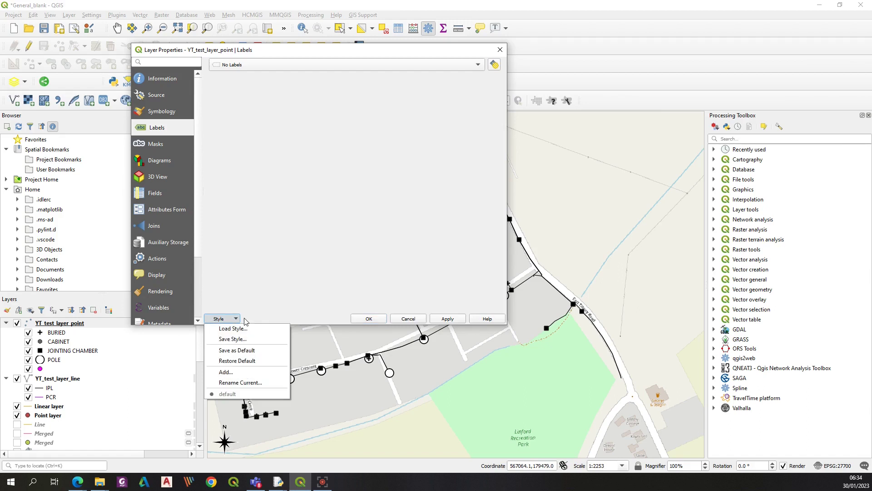
{"action": "left_click", "coordinate": [233, 338]}
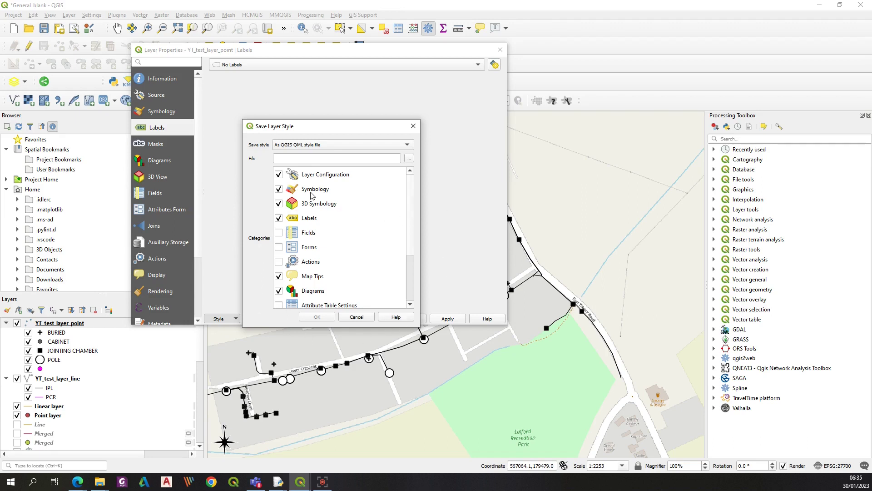
{"action": "left_click", "coordinate": [312, 195]}
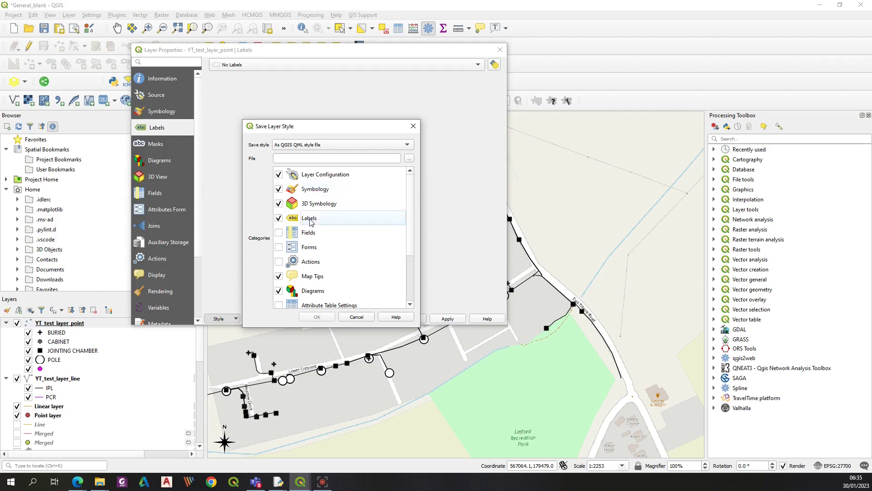
{"action": "scroll", "coordinate": [409, 248], "scroll_direction": "down", "scroll_amount": 1}
{"action": "scroll", "coordinate": [410, 241], "scroll_direction": "up", "scroll_amount": 1}
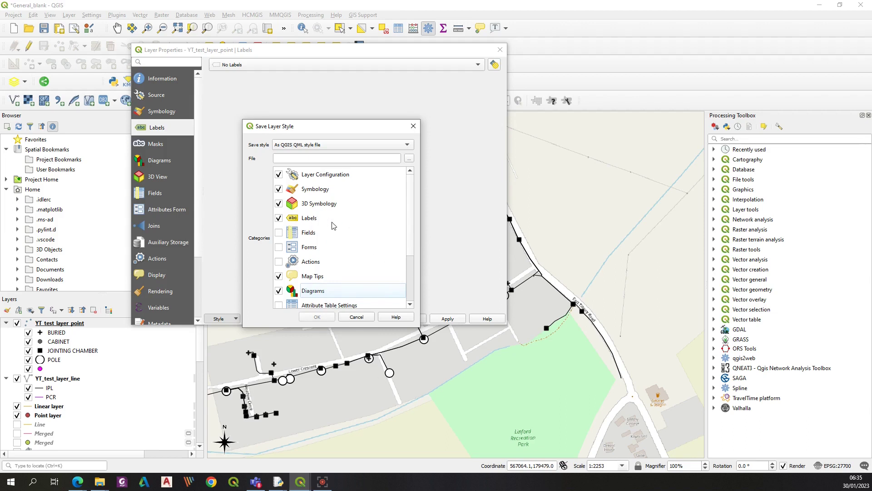
{"action": "left_click", "coordinate": [413, 125]}
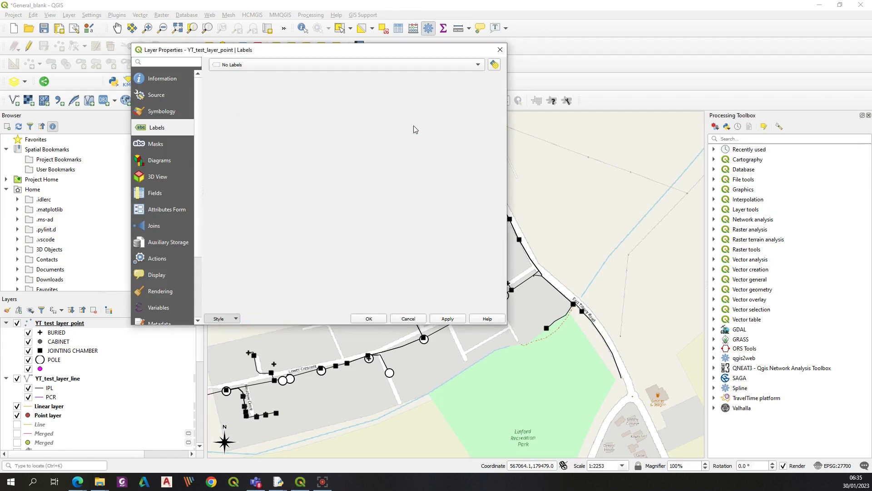
{"action": "left_click", "coordinate": [501, 50]}
Step: Open the YT_test_layer_point attribute table, widen its window to nearly full screen width and look through all the columns
{"action": "right_click", "coordinate": [62, 323]}
{"action": "left_click", "coordinate": [107, 197]}
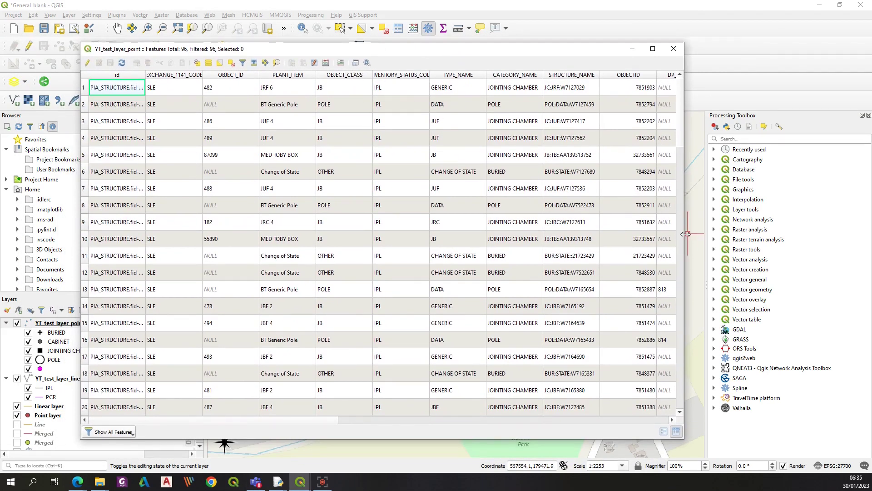
{"action": "left_click_drag", "start_coordinate": [684, 235], "coordinate": [870, 234]}
{"action": "left_click_drag", "start_coordinate": [81, 215], "coordinate": [9, 225]}
{"action": "left_click_drag", "start_coordinate": [327, 419], "coordinate": [688, 438]}
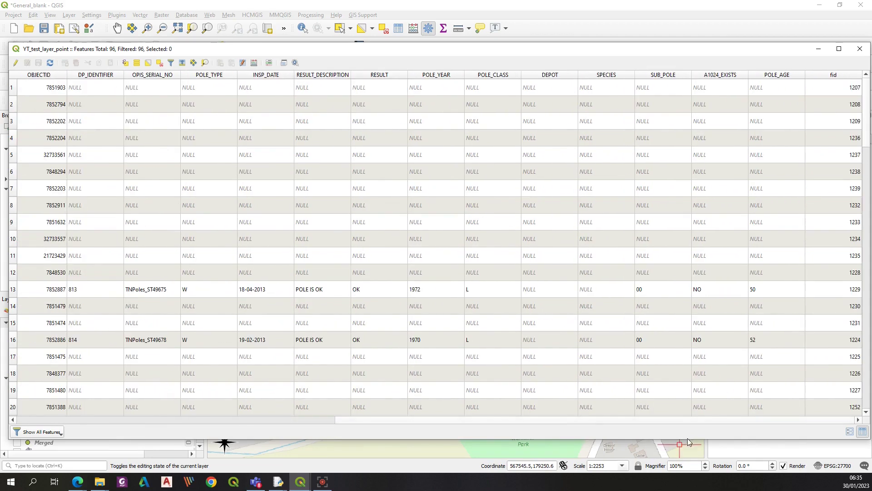
{"action": "left_click_drag", "start_coordinate": [602, 422], "coordinate": [272, 427]}
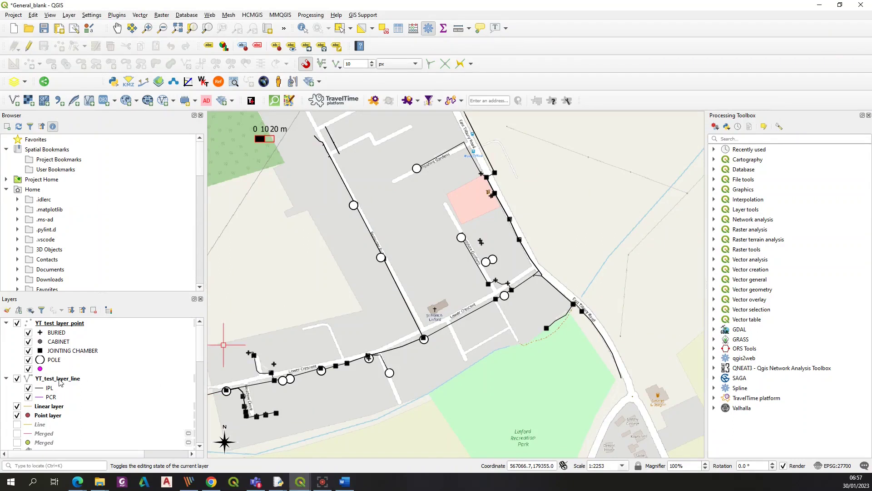
Step: Open the YT_test_layer_line attribute table, widen the EXCHANGE_1141_CODE column and inspect the neighbouring fields
{"action": "left_click", "coordinate": [56, 378]}
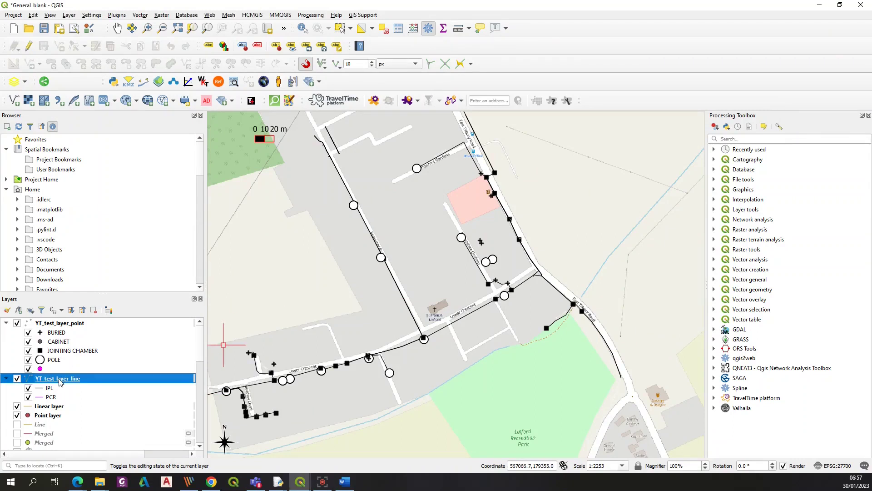
{"action": "right_click", "coordinate": [58, 378]}
{"action": "left_click", "coordinate": [98, 253]}
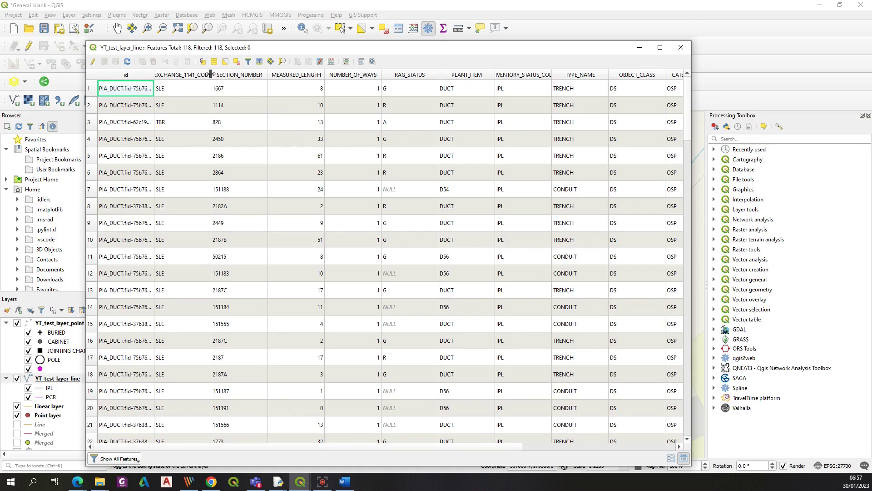
{"action": "left_click_drag", "start_coordinate": [211, 74], "coordinate": [222, 74]}
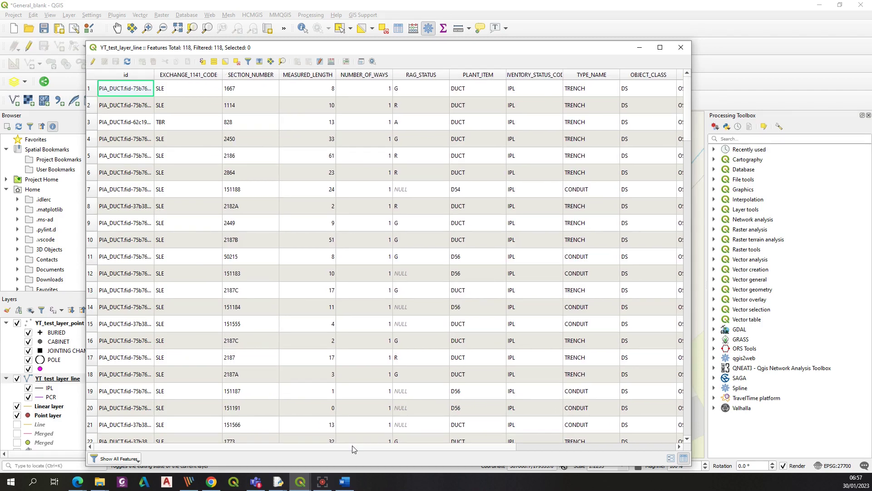
{"action": "left_click_drag", "start_coordinate": [354, 449], "coordinate": [401, 450]}
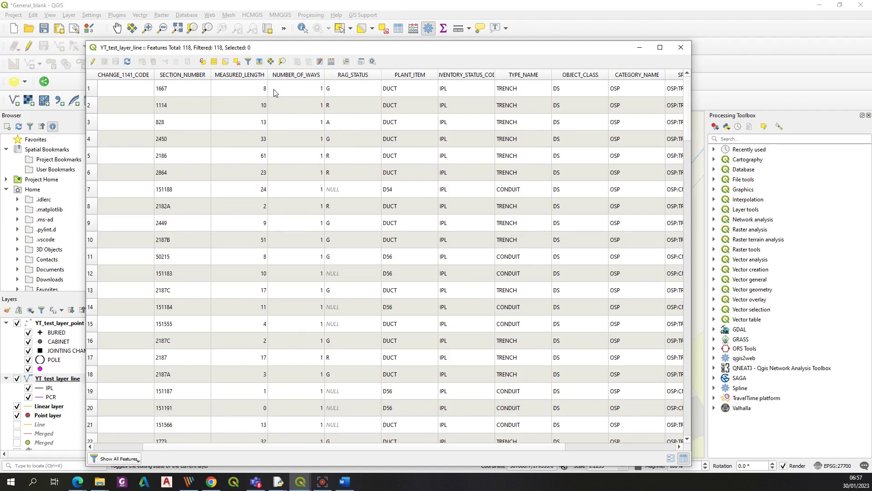
Step: Check the NUMBER_OF_WAYS values down the line layer's records, then return to the first record
{"action": "scroll", "coordinate": [681, 256], "scroll_direction": "down", "scroll_amount": 15}
{"action": "scroll", "coordinate": [681, 255], "scroll_direction": "down", "scroll_amount": 8}
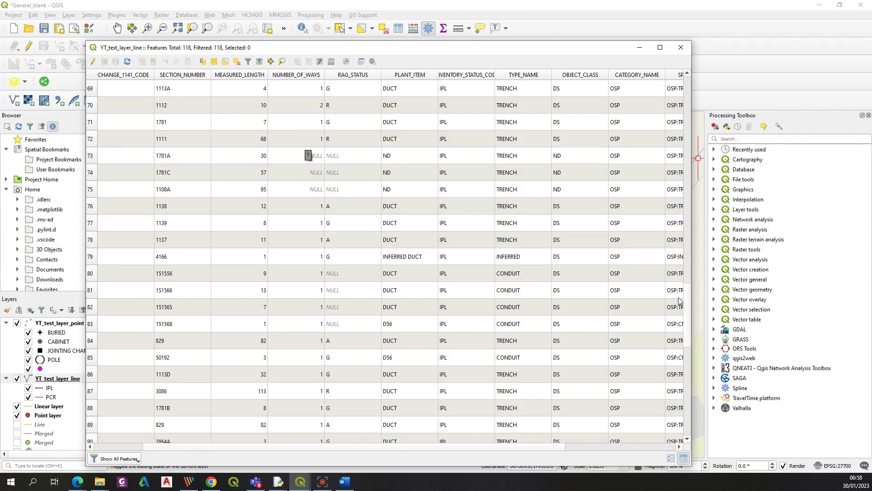
{"action": "left_click_drag", "start_coordinate": [686, 308], "coordinate": [710, 92]}
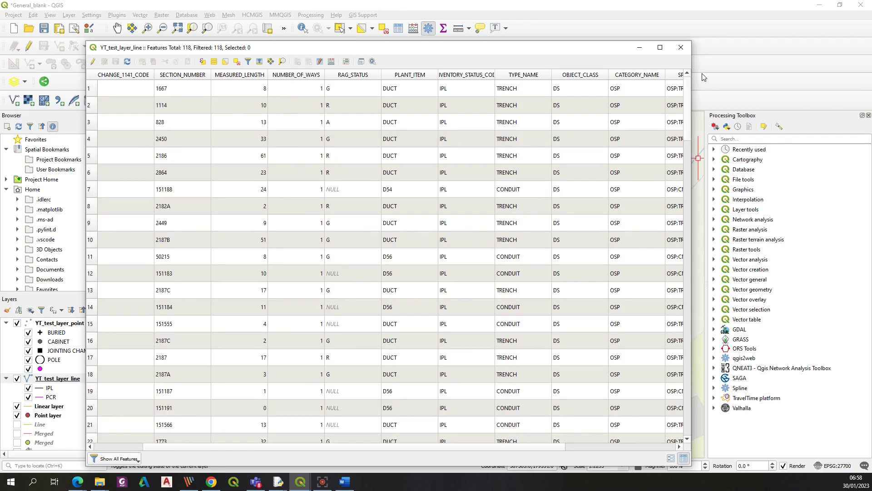
Step: Switch YT_test_layer_line to rule-based labeling and add a label rule with the description ND
{"action": "left_click", "coordinate": [680, 48]}
{"action": "right_click", "coordinate": [75, 380]}
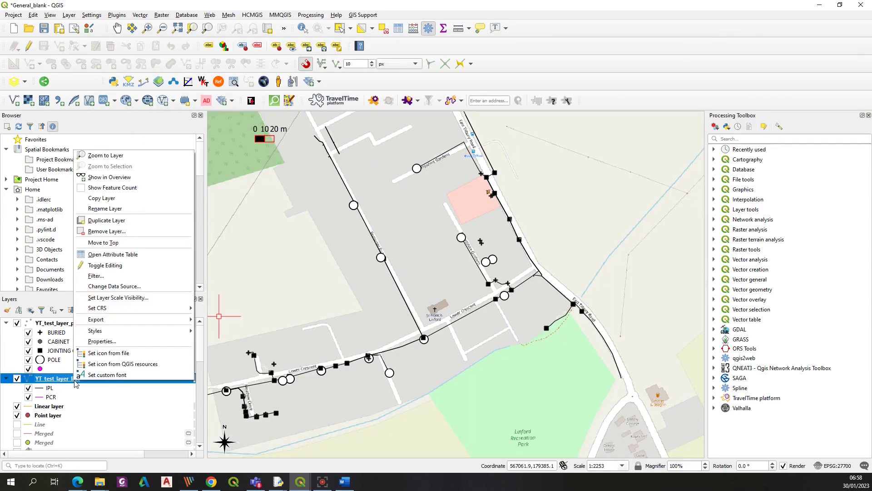
{"action": "left_click", "coordinate": [101, 361]}
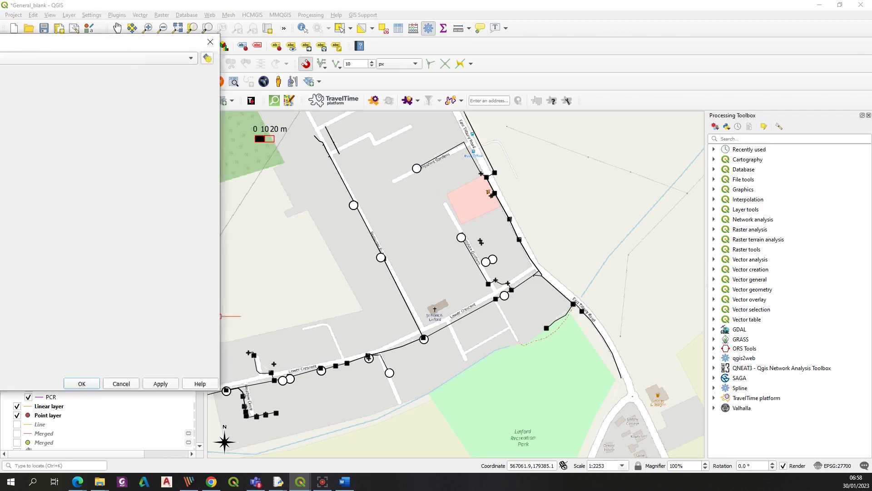
{"action": "left_click", "coordinate": [303, 101]}
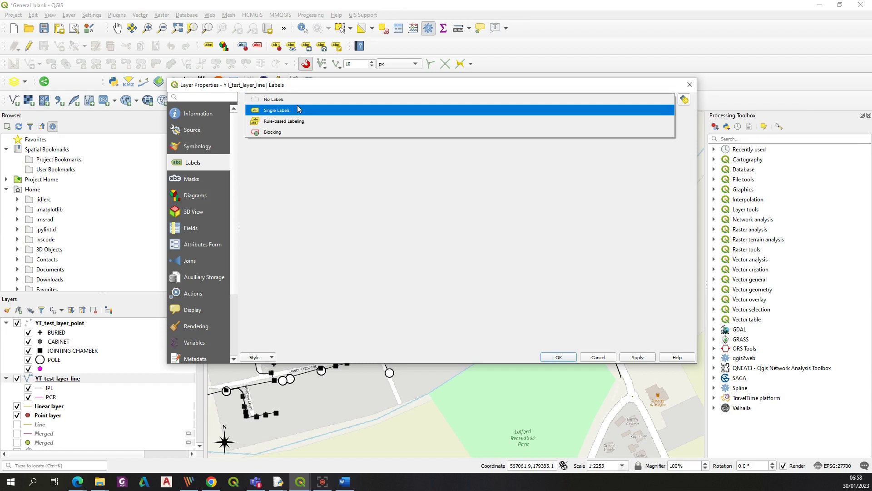
{"action": "left_click", "coordinate": [295, 121]}
{"action": "left_click", "coordinate": [252, 343]}
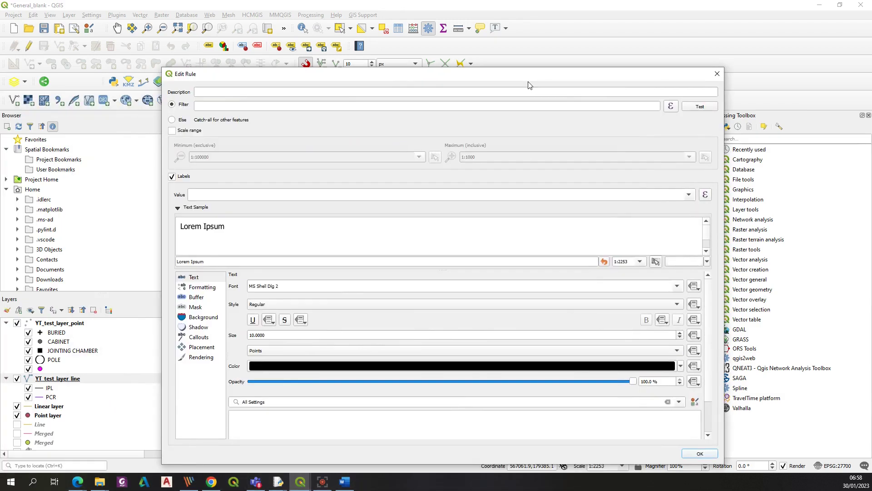
{"action": "left_click", "coordinate": [226, 93]}
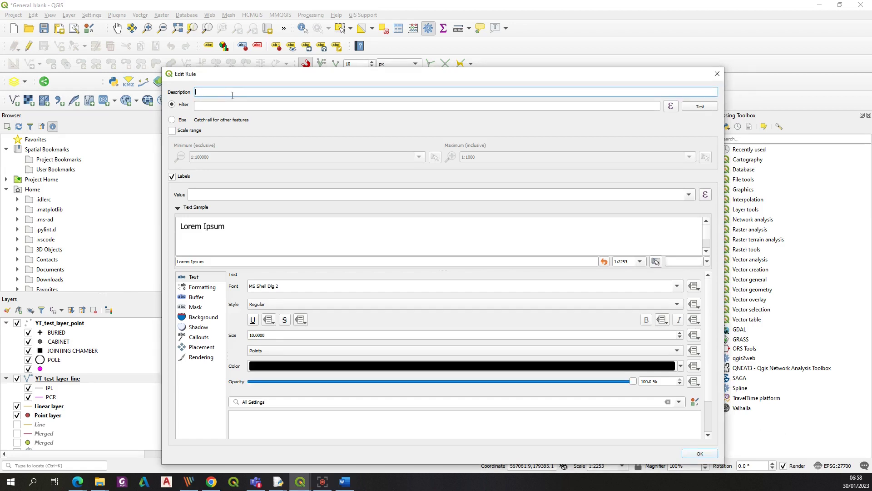
{"action": "type", "text": "ND"}
Step: Set the ND rule's filter expression to NUMBER_OF_WAYS is NULL
{"action": "left_click", "coordinate": [225, 106]}
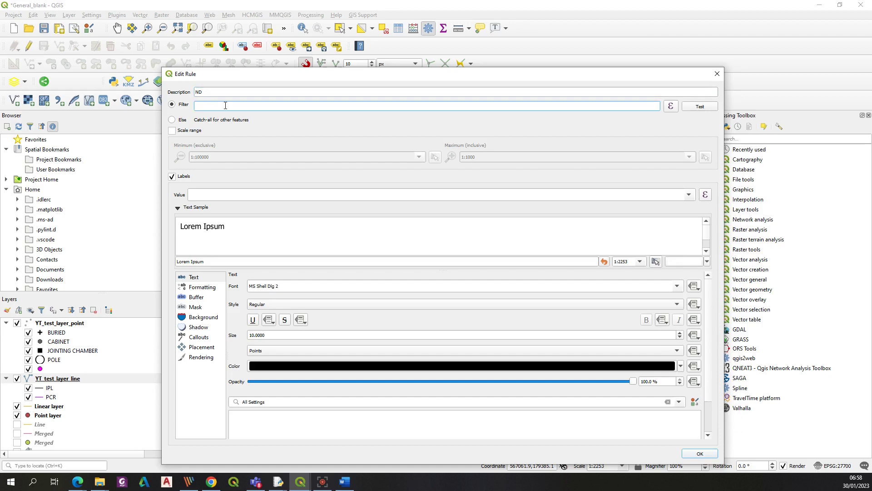
{"action": "type", "text": "NUM"}
{"action": "left_click", "coordinate": [670, 105]}
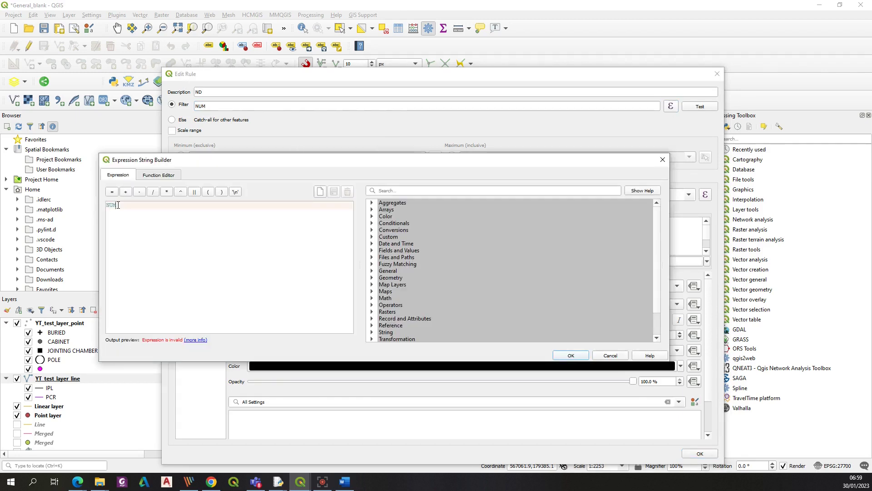
{"action": "type", "text": "BER"}
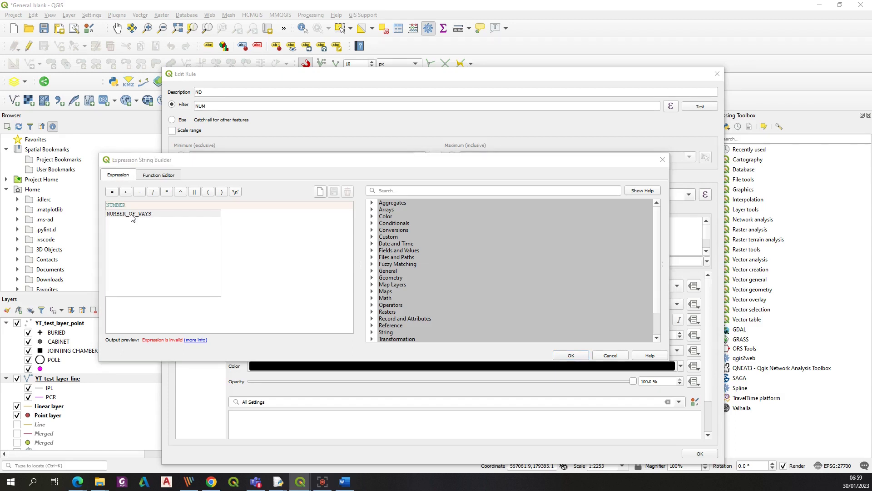
{"action": "left_click", "coordinate": [133, 214]}
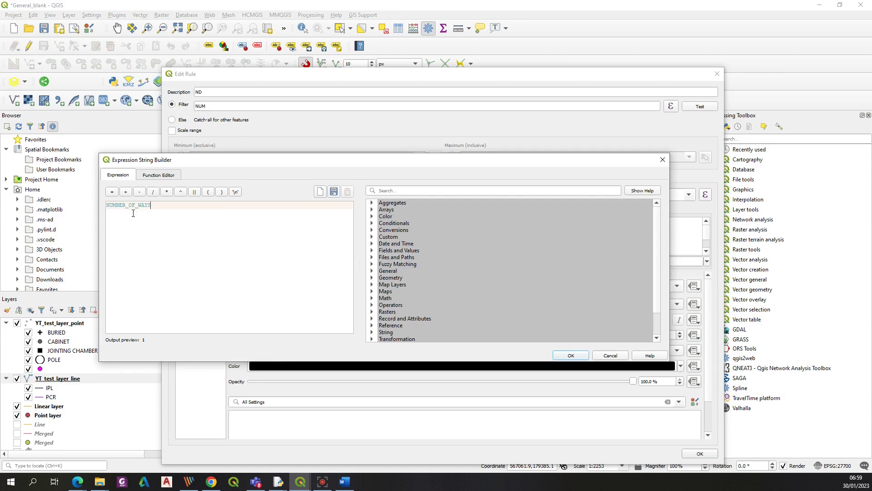
{"action": "type", "text": "is"}
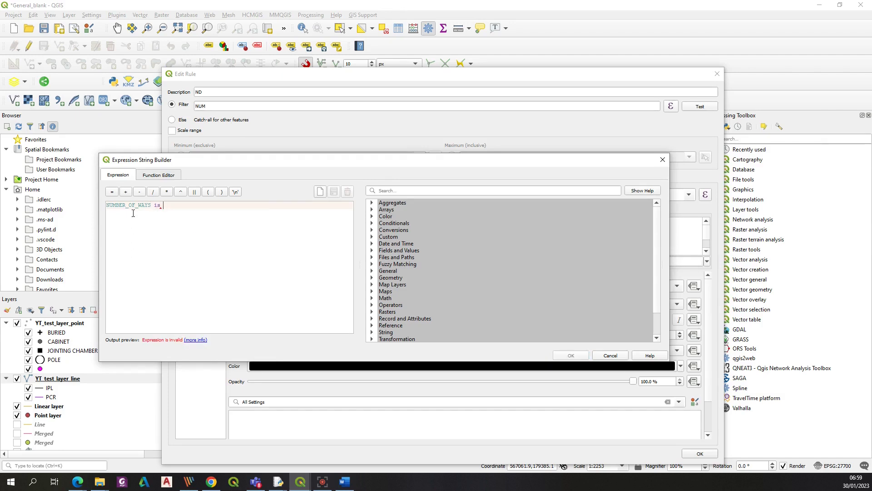
{"action": "type", "text": " NULL"}
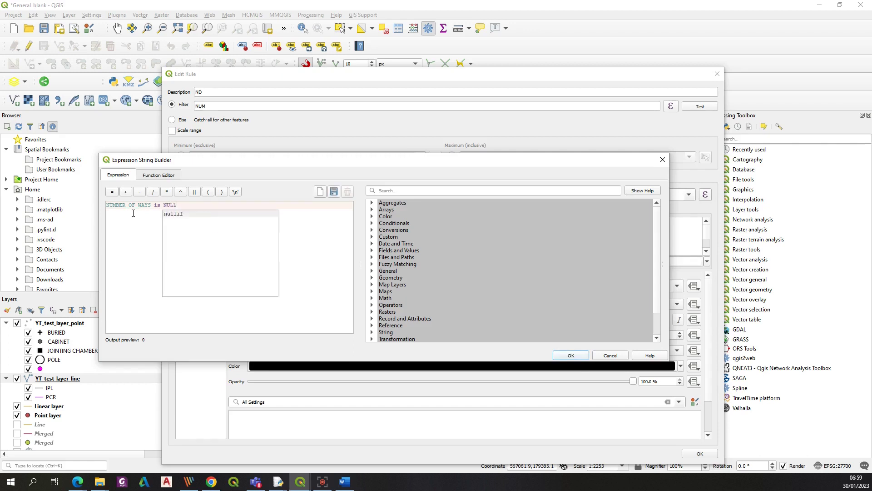
{"action": "key", "text": "Escape"}
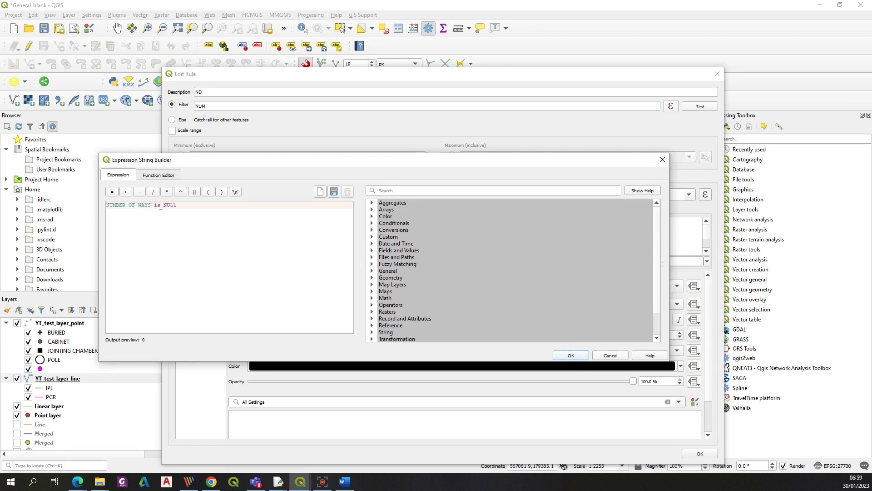
{"action": "left_click", "coordinate": [581, 357]}
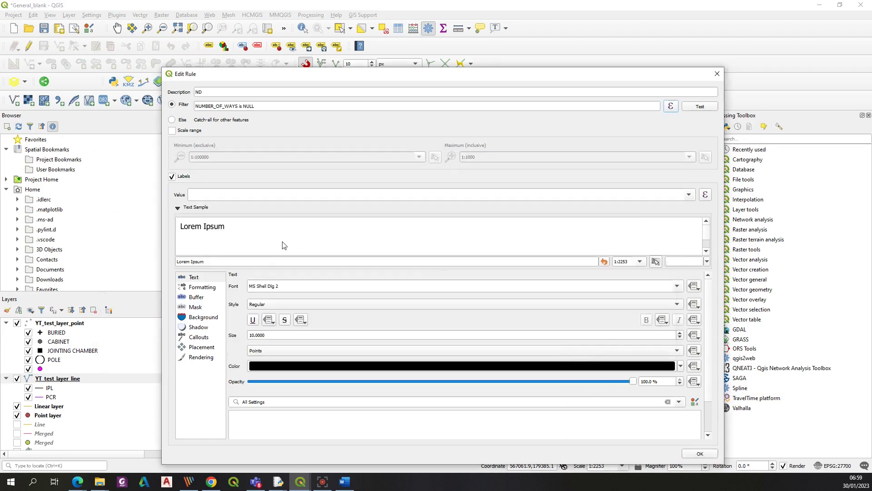
Step: Consult the numbered columns marked in the Columns1.png image for the label order, and return to the ND rule's settings
{"action": "left_click", "coordinate": [705, 195]}
{"action": "left_click_drag", "start_coordinate": [294, 153], "coordinate": [363, 120]}
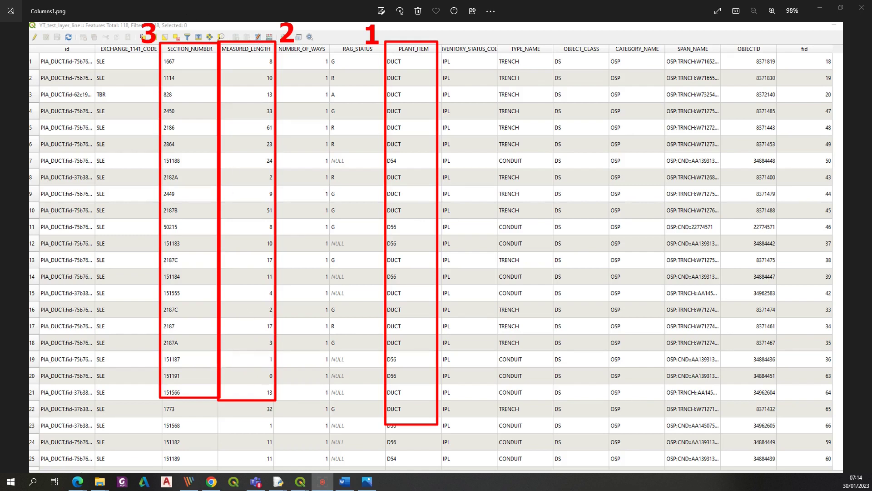
{"action": "key", "text": "alt+Tab"}
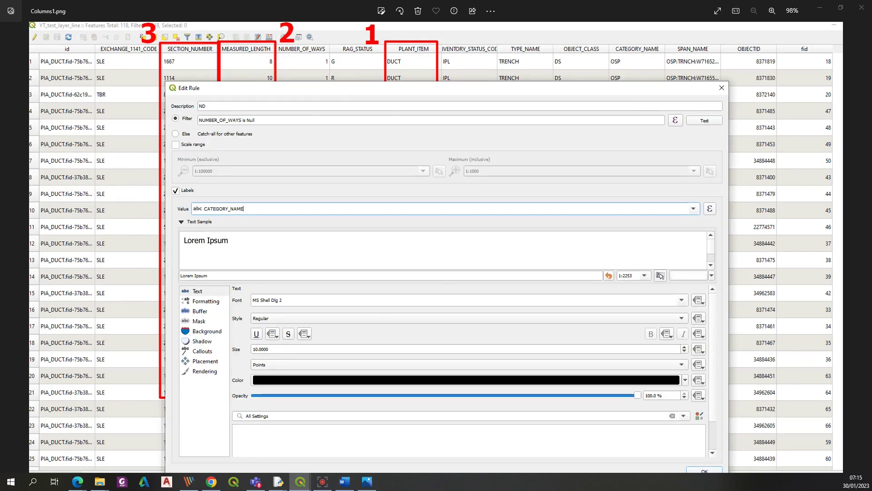
{"action": "key", "text": "alt+Tab"}
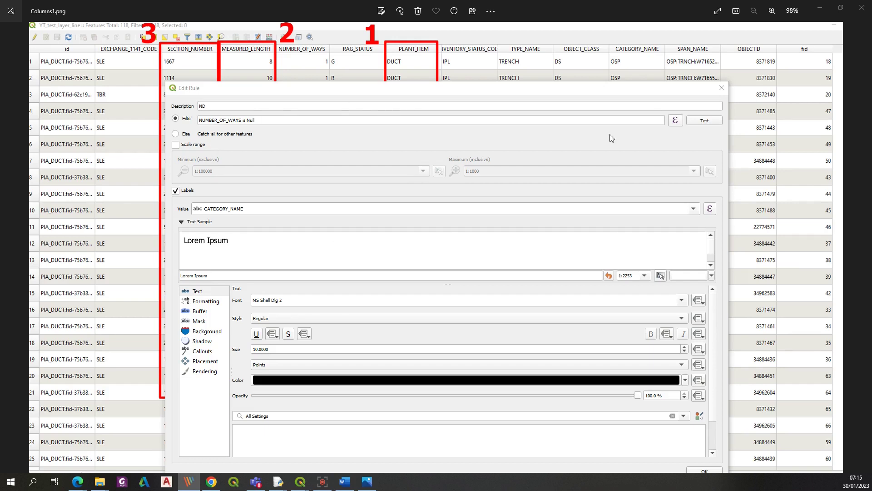
{"action": "key", "text": "alt+Tab"}
Step: Replace the ND rule's label expression with PLANT_ITEM || ' ' ||, starting the concatenation with a space separator
{"action": "left_click", "coordinate": [709, 209]}
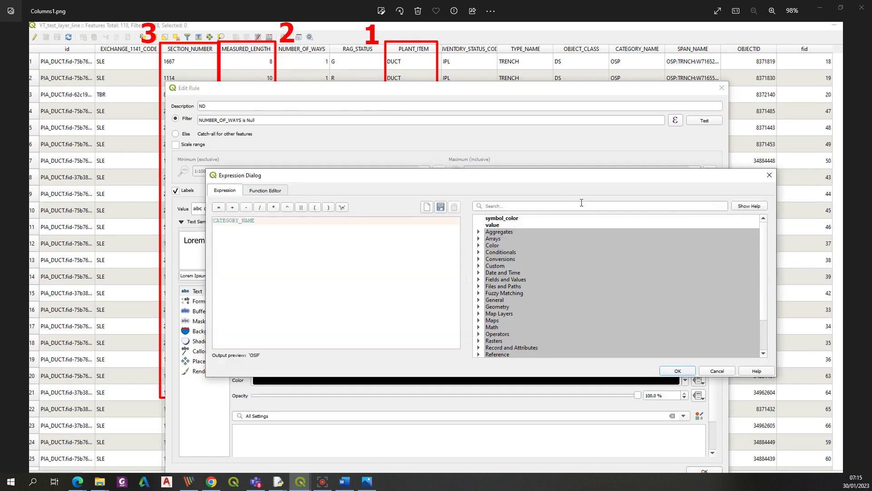
{"action": "left_click_drag", "start_coordinate": [540, 177], "coordinate": [474, 104]}
{"action": "left_click_drag", "start_coordinate": [189, 146], "coordinate": [145, 140]}
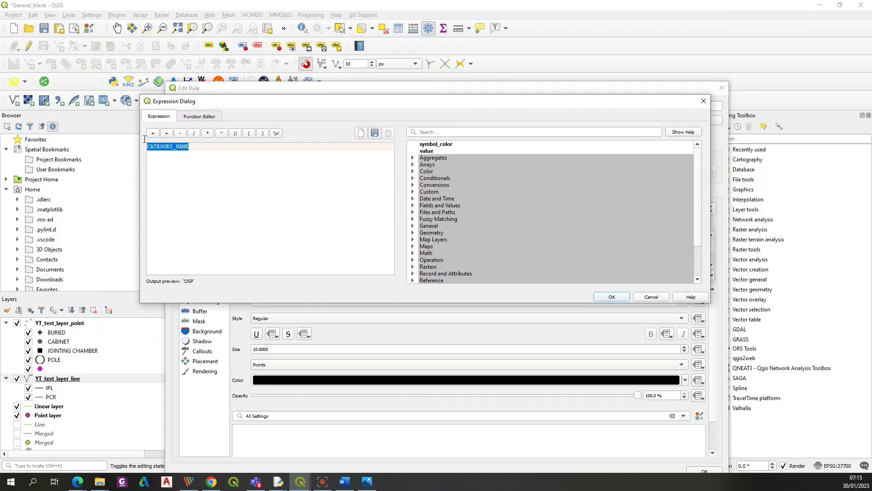
{"action": "key", "text": "BackSpace"}
{"action": "type", "text": "PLANT_ITEM"}
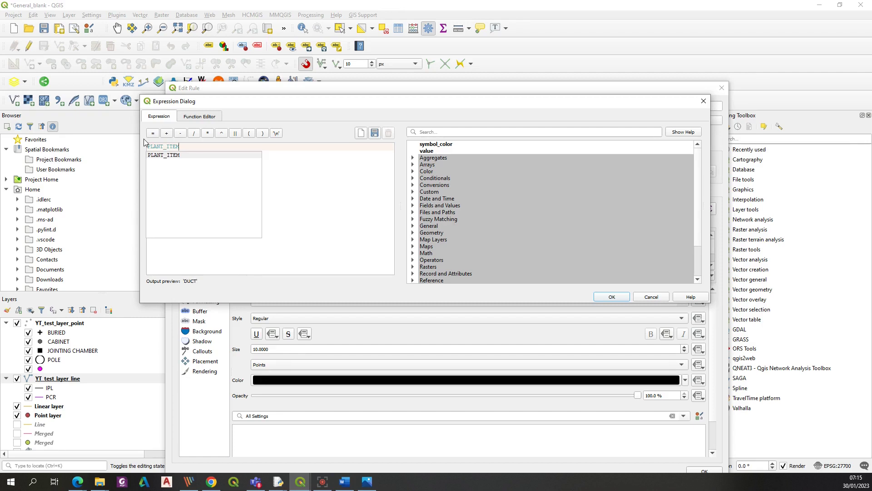
{"action": "key", "text": "Escape"}
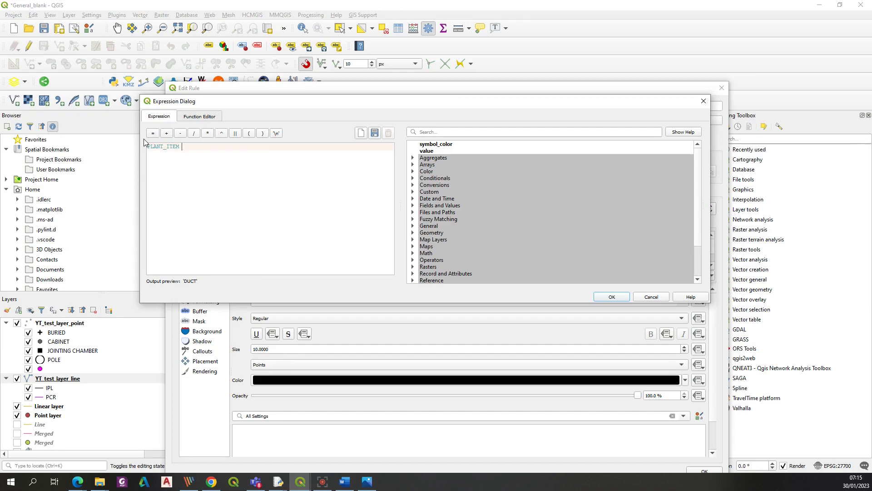
{"action": "type", "text": "||"}
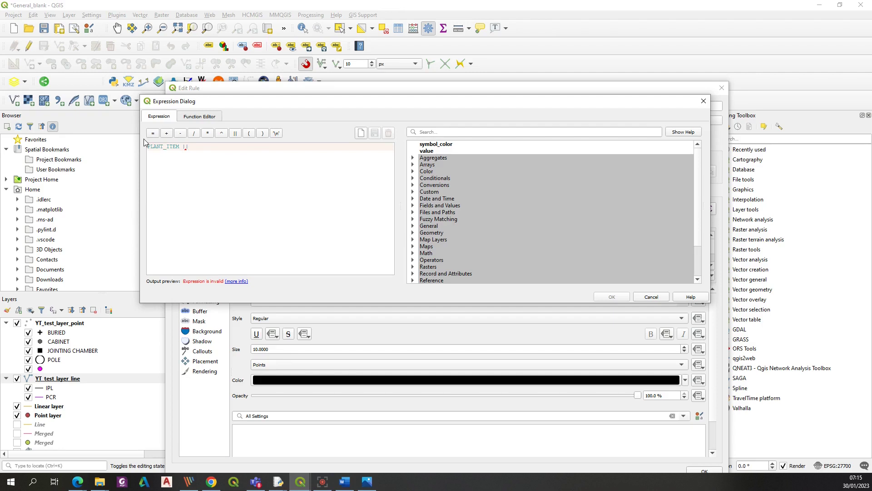
{"action": "type", "text": " ' '"}
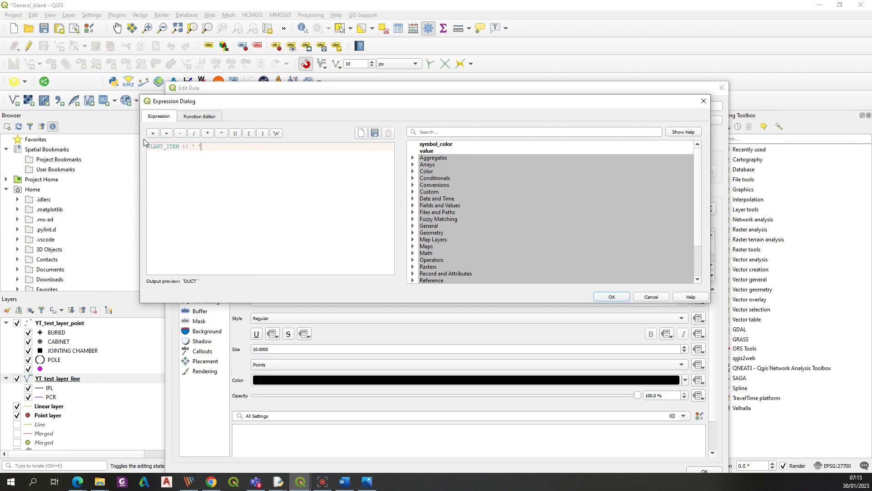
{"action": "type", "text": " |"}
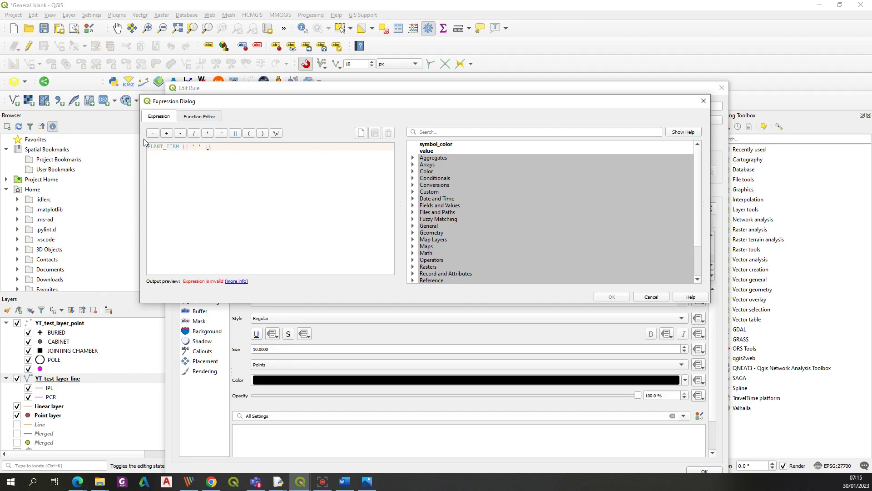
Step: Examine the quoted space in the label expression, read the expression error details and close them
{"action": "double_click", "coordinate": [196, 147]}
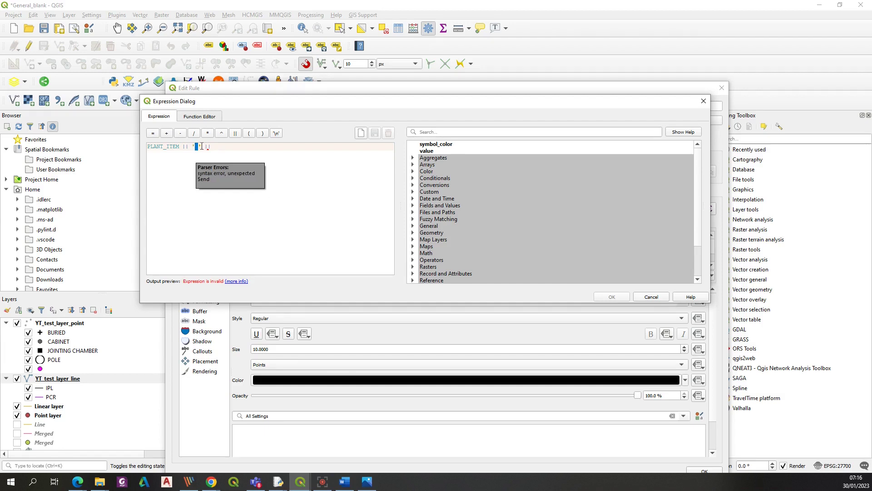
{"action": "left_click", "coordinate": [219, 149]}
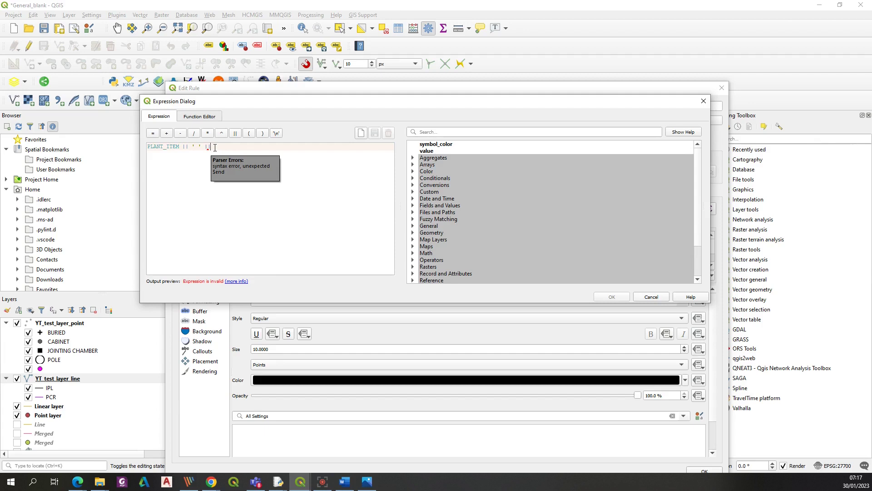
{"action": "left_click", "coordinate": [235, 281]}
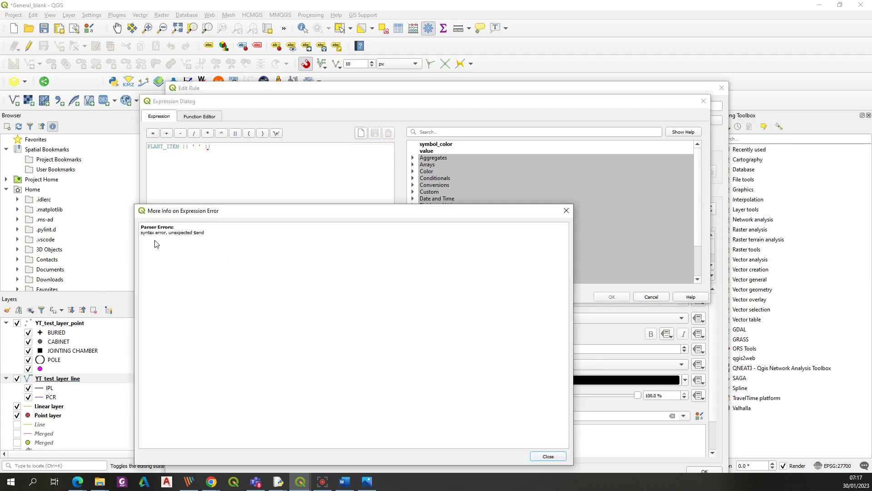
{"action": "left_click", "coordinate": [566, 210]}
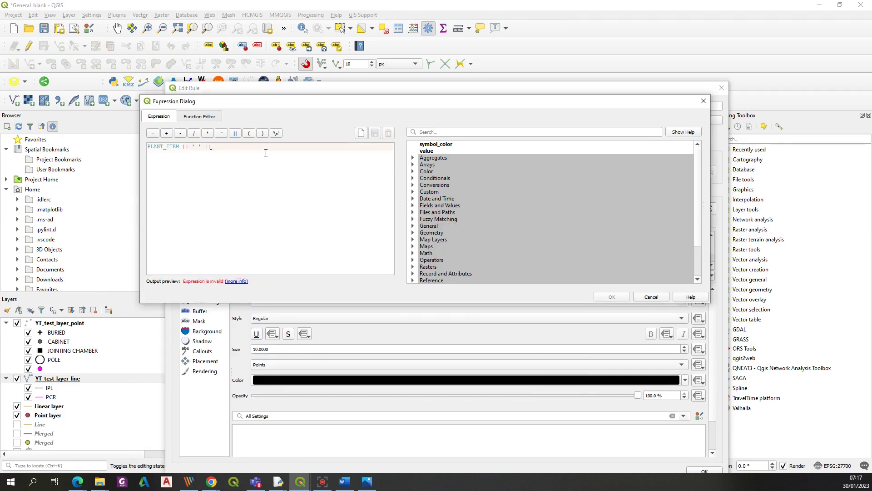
Step: Complete the label expression by appending MEASURED_LENGTH || ' ' || SECTION_NUMBER after the first separator
{"action": "type", "text": "MEASURED_LE"}
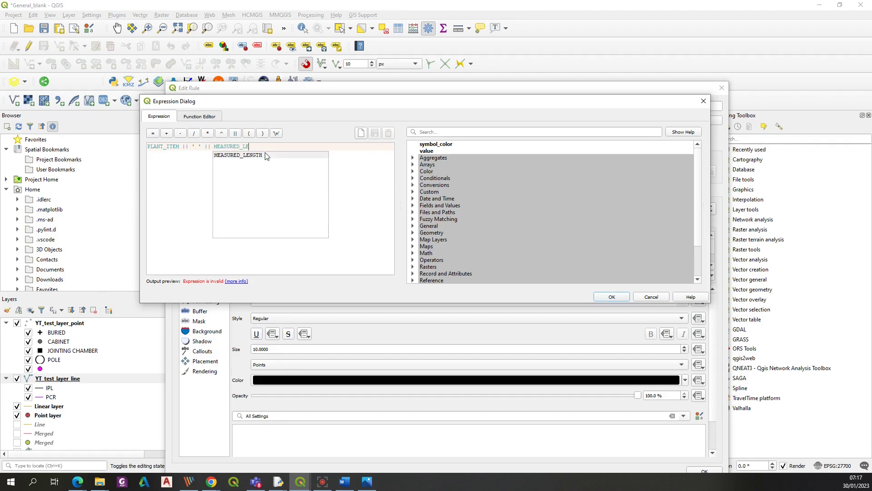
{"action": "double_click", "coordinate": [266, 155]}
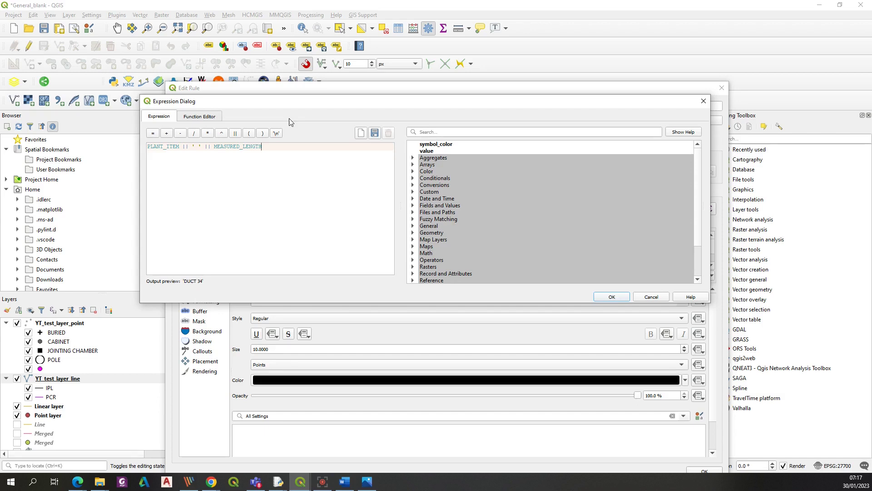
{"action": "type", "text": "||"}
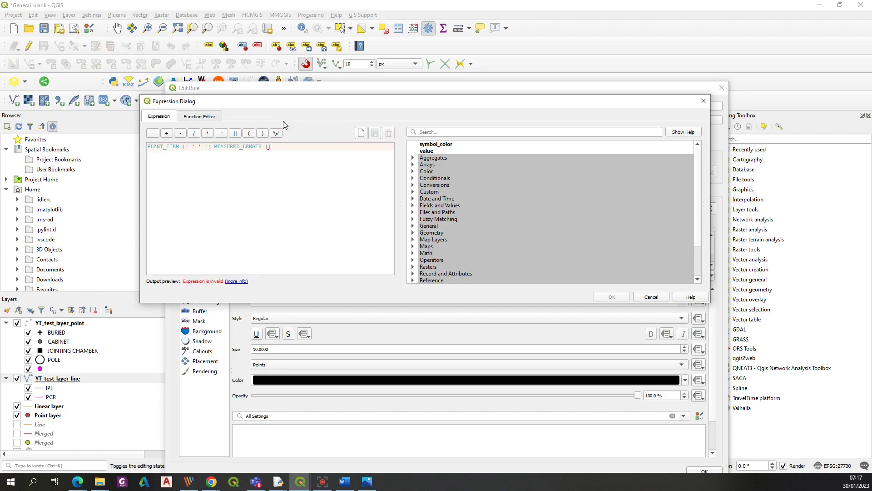
{"action": "type", "text": " ' ' || SECTION_"}
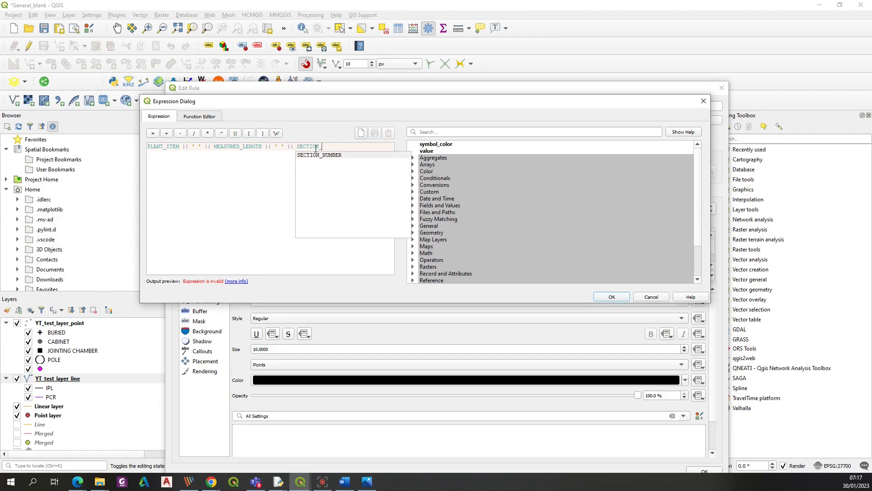
{"action": "left_click", "coordinate": [317, 157]}
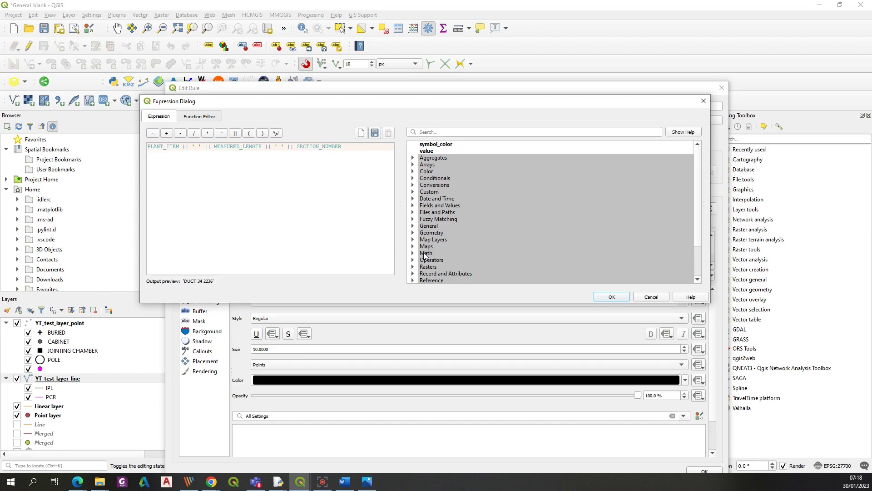
Step: Wrap MEASURED_LENGTH in the label expression in a round function with 0 decimal places: round(MEASURED_LENGTH,0)
{"action": "type", "text": "round("}
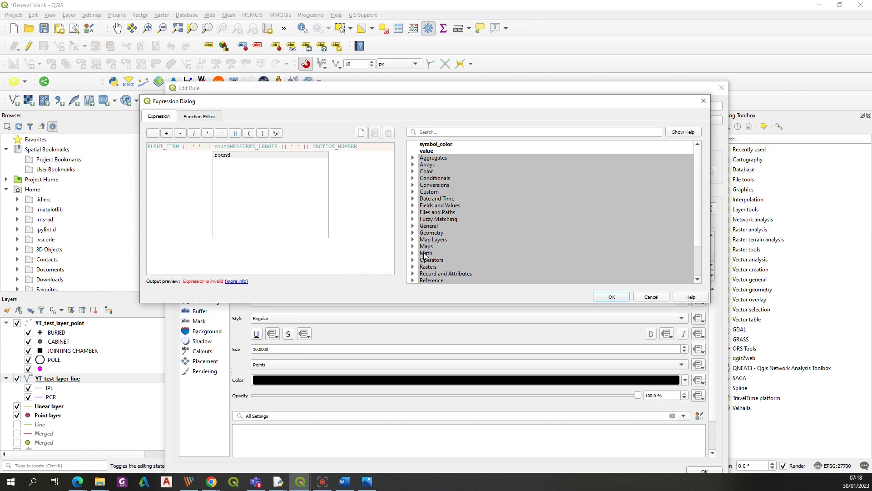
{"action": "left_click", "coordinate": [280, 147]}
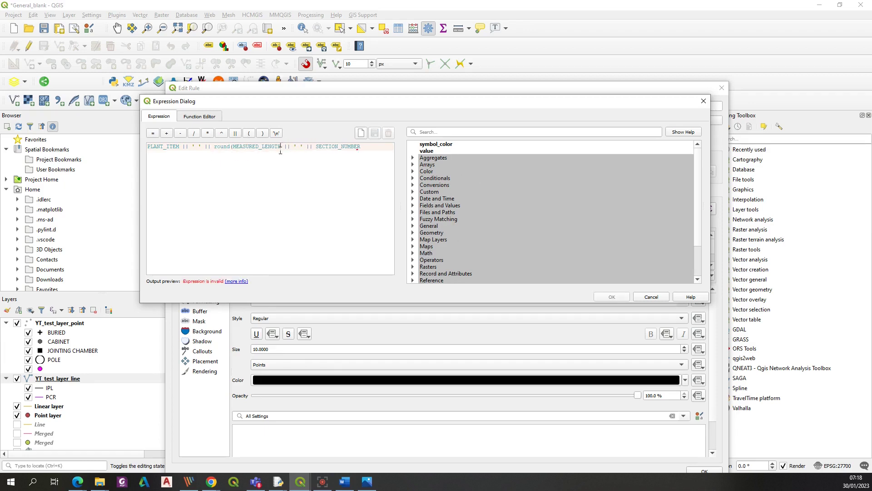
{"action": "type", "text": ",0)"}
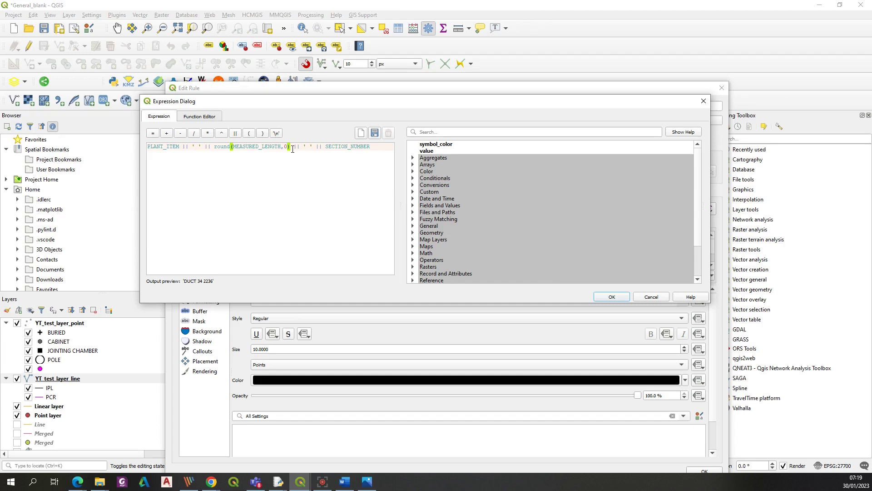
Step: Accept the ND rule's label expression, keeping the ' ' separator between the rounded MEASURED_LENGTH and SECTION_NUMBER
{"action": "left_click", "coordinate": [319, 193]}
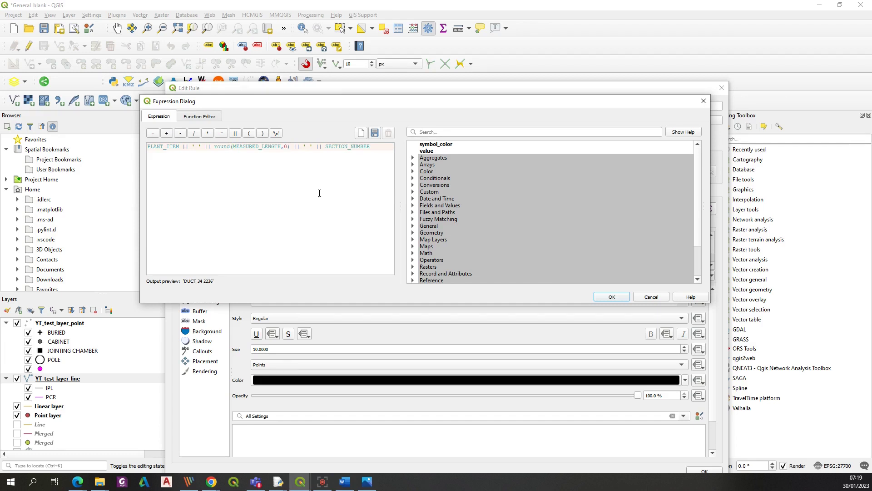
{"action": "left_click", "coordinate": [307, 147]}
{"action": "type", "text": "m"}
{"action": "key", "text": "BackSpace"}
{"action": "key", "text": "BackSpace"}
{"action": "left_click", "coordinate": [620, 299]}
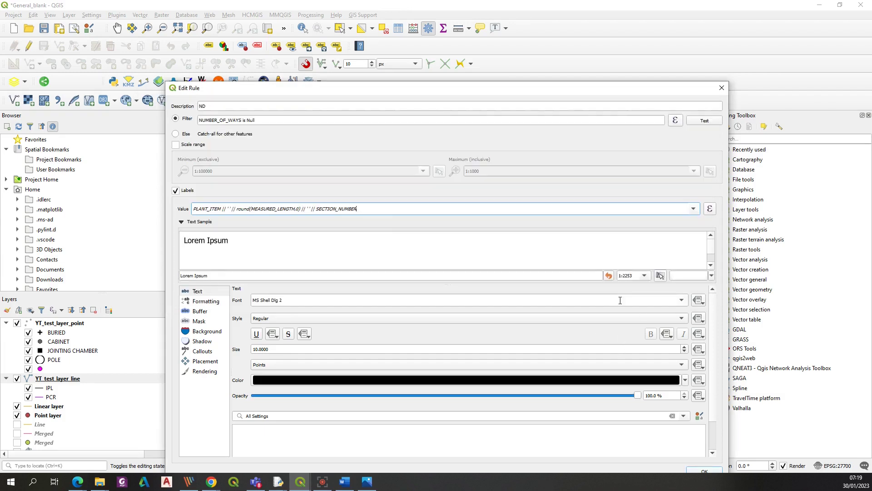
Step: Set the ND rule's label text size to 7 points, keep the text colour black and save the rule
{"action": "left_click_drag", "start_coordinate": [470, 88], "coordinate": [446, 24]}
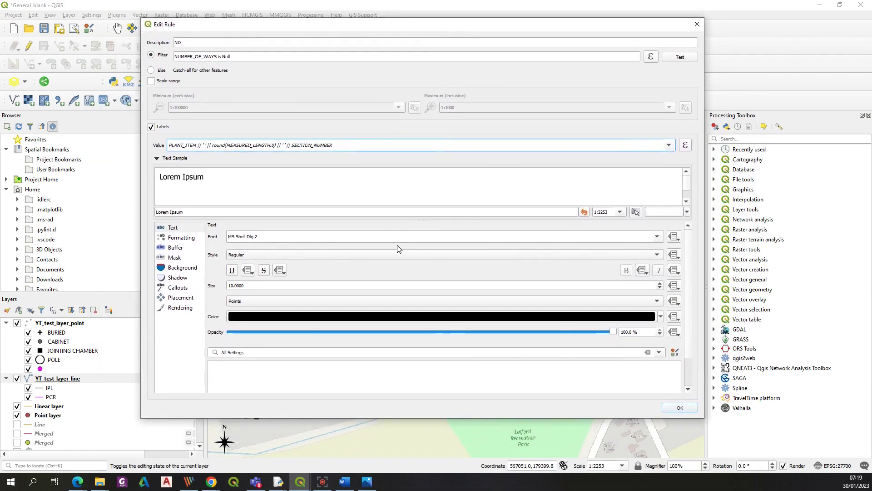
{"action": "left_click", "coordinate": [231, 285]}
{"action": "type", "text": "7"}
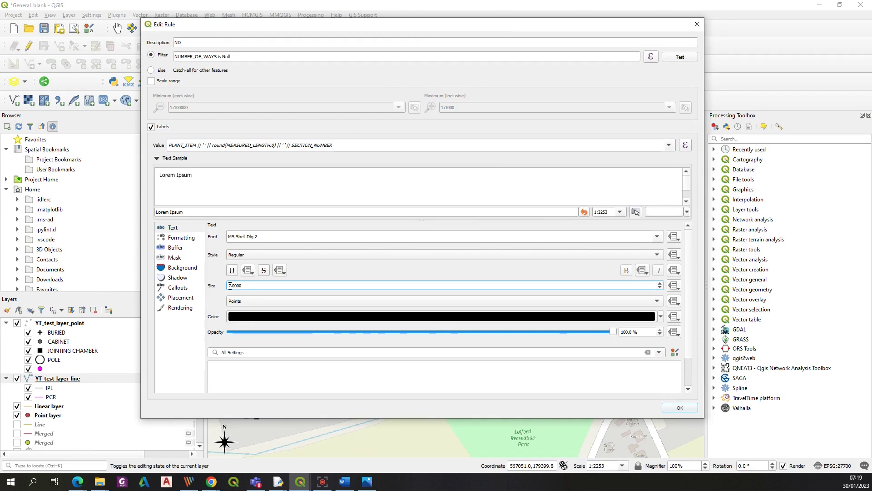
{"action": "left_click", "coordinate": [272, 318]}
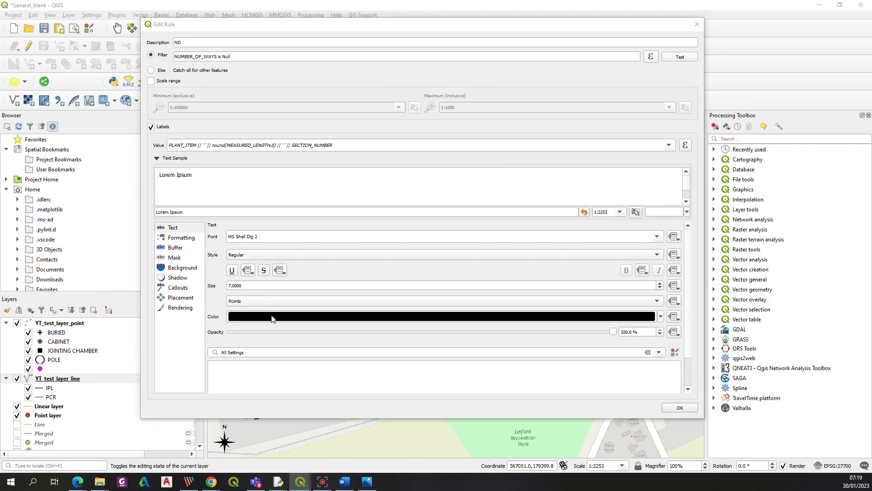
{"action": "left_click_drag", "start_coordinate": [287, 68], "coordinate": [368, 77]}
{"action": "left_click_drag", "start_coordinate": [297, 163], "coordinate": [385, 322]}
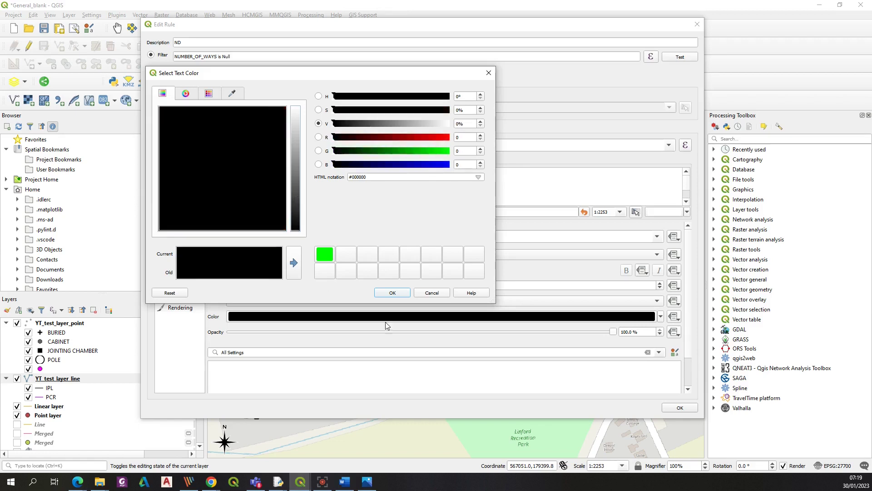
{"action": "left_click", "coordinate": [403, 293]}
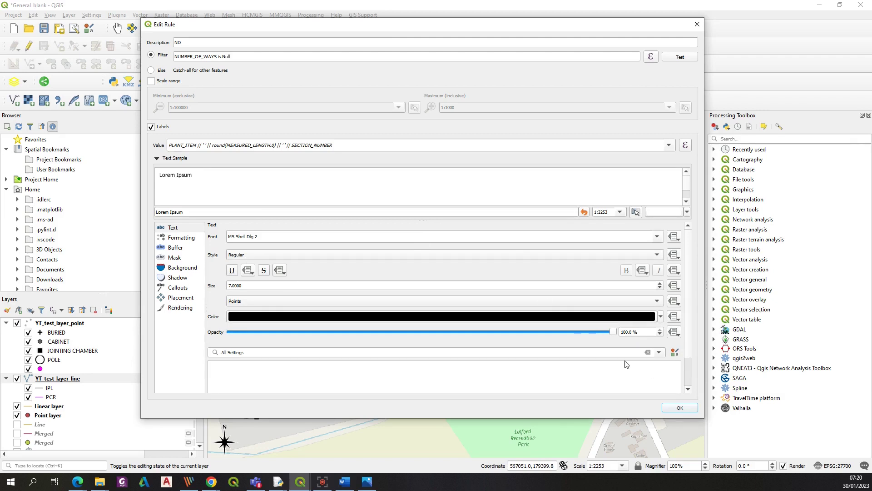
{"action": "left_click", "coordinate": [677, 408]}
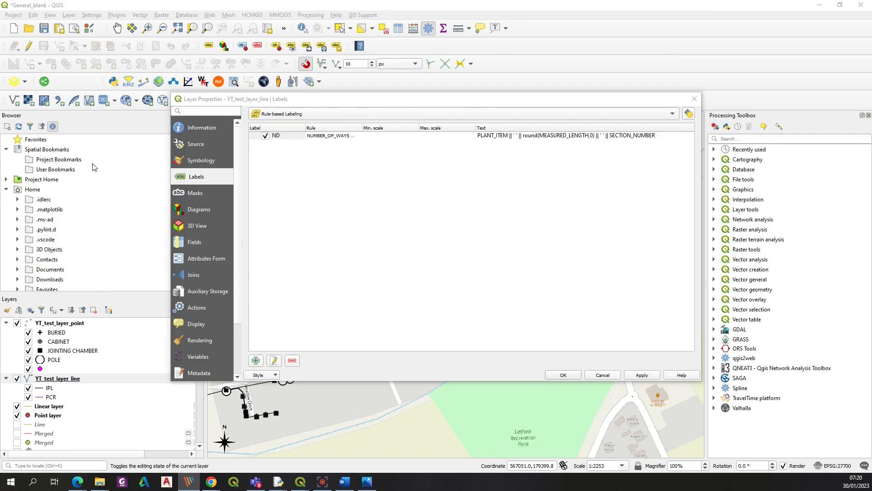
Step: Add a second labelling rule to the line layer with the filter expression NUMBER_OF_WAYS is not NULL
{"action": "left_click", "coordinate": [256, 360]}
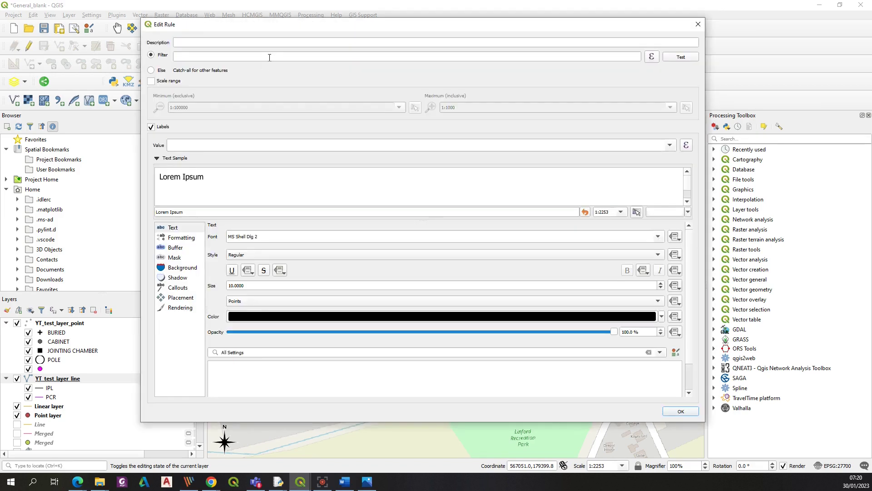
{"action": "left_click", "coordinate": [652, 58]}
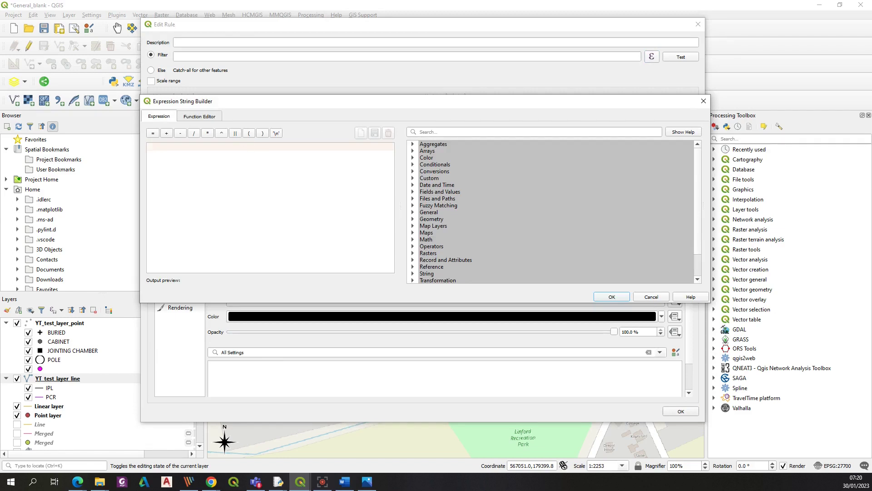
{"action": "type", "text": "NUM"}
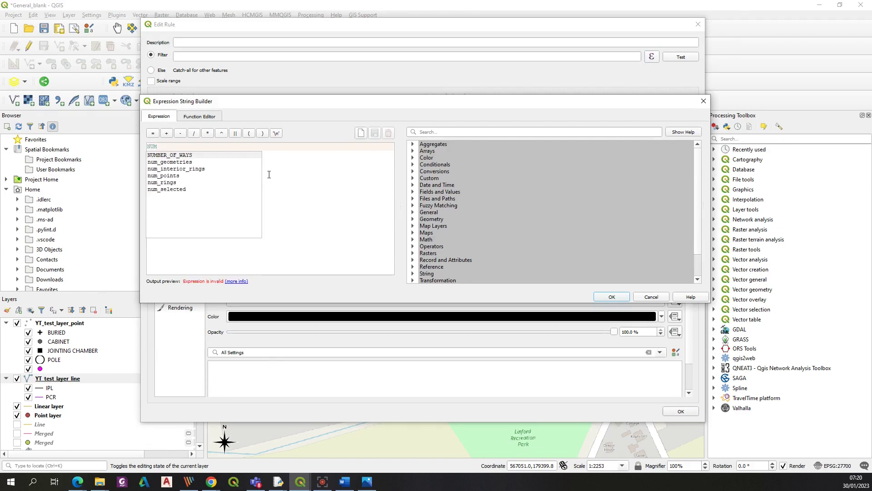
{"action": "double_click", "coordinate": [164, 155]}
{"action": "type", "text": "is"}
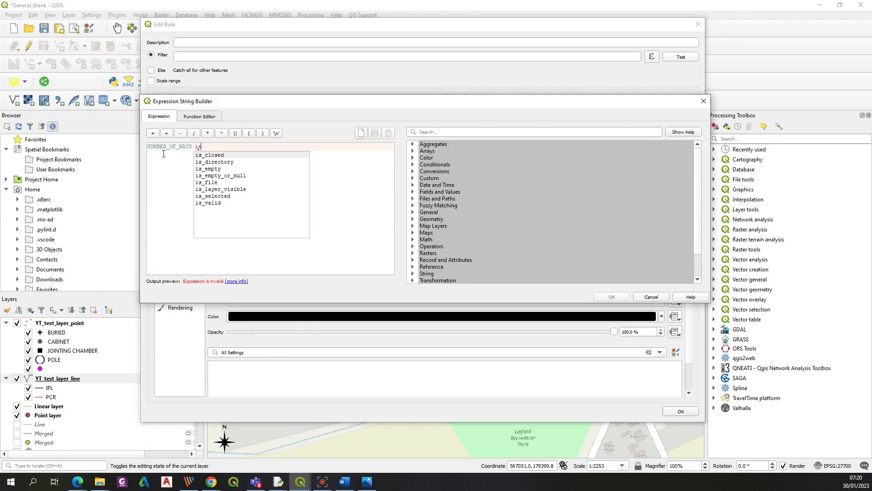
{"action": "type", "text": " not NULL"}
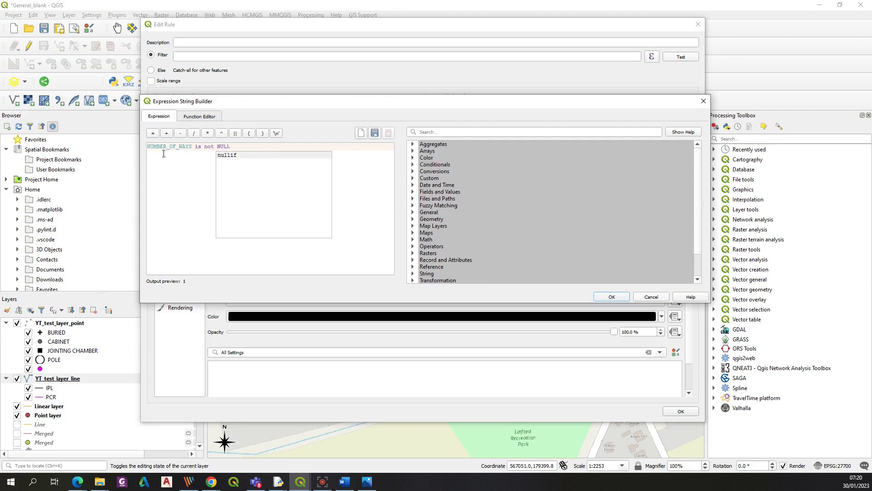
{"action": "left_click", "coordinate": [167, 162]}
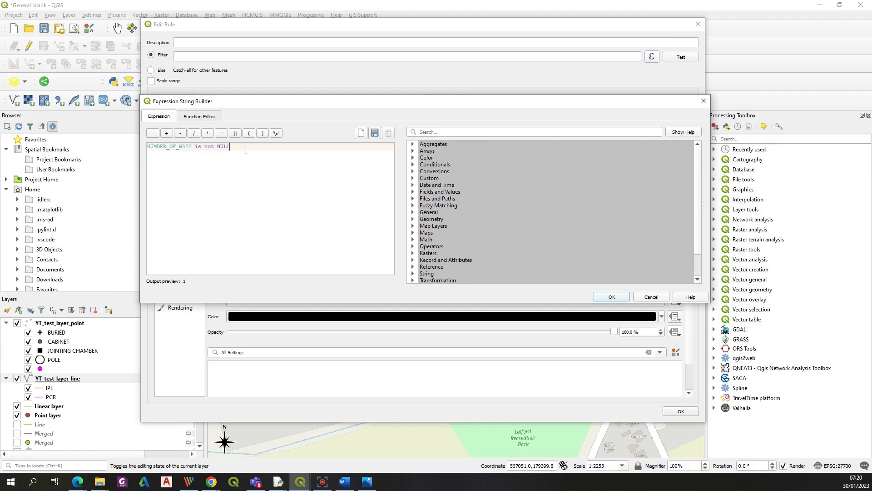
{"action": "left_click", "coordinate": [611, 296]}
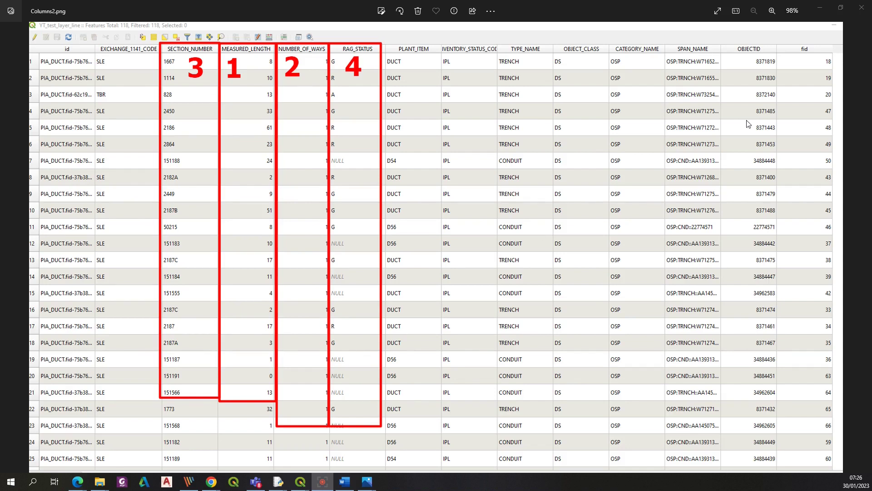
Step: Leave the column-order image and start the new rule's label expression with rounded(MEASURED_LENGTH,0)
{"action": "left_click", "coordinate": [826, 12]}
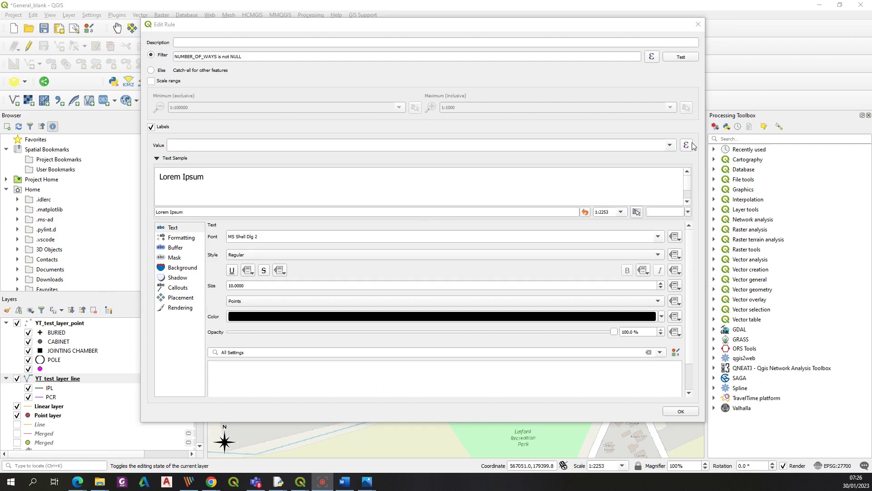
{"action": "left_click", "coordinate": [690, 146]}
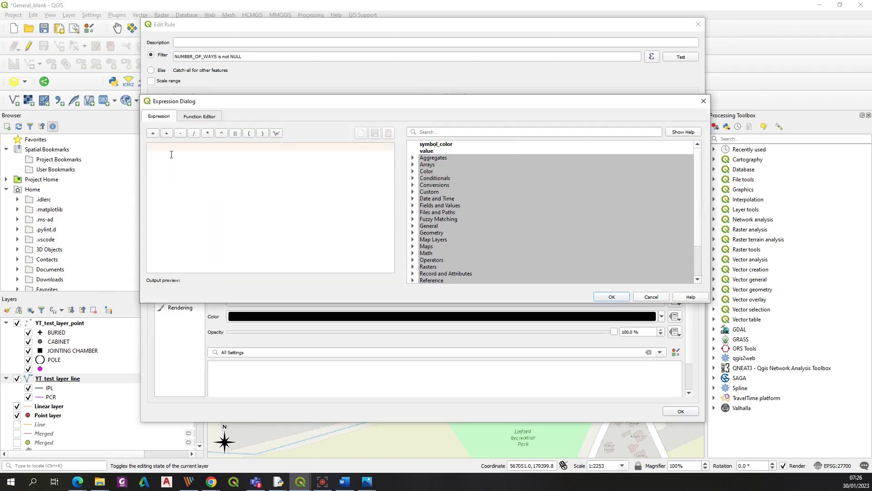
{"action": "type", "text": "MEASURED_LENGTH"}
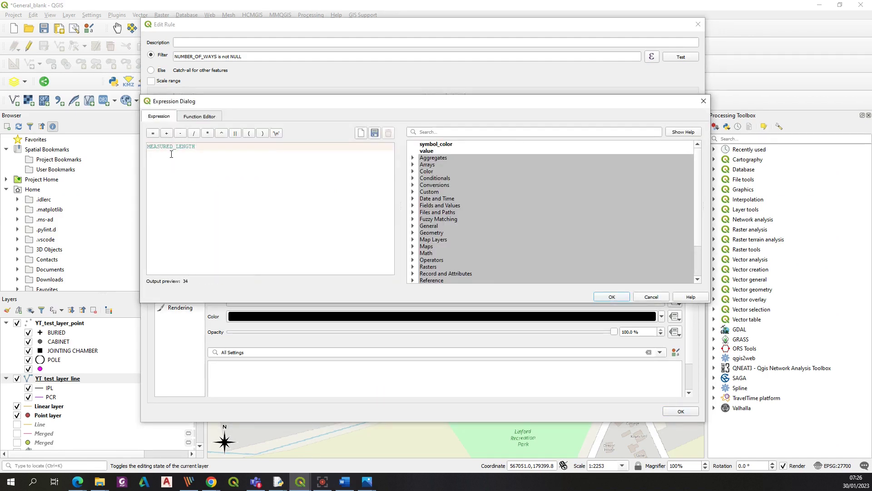
{"action": "key", "text": "Home"}
{"action": "type", "text": "rounded"}
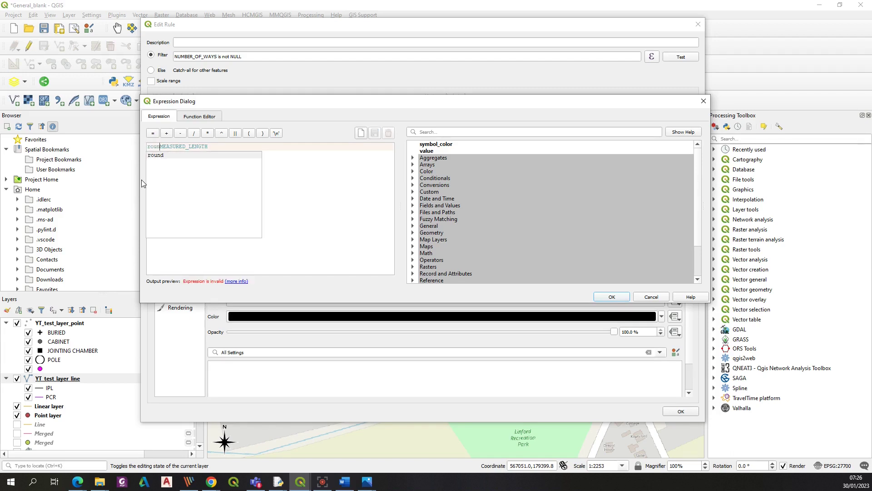
{"action": "type", "text": "("}
{"action": "left_click", "coordinate": [221, 147]}
{"action": "type", "text": ",0)"}
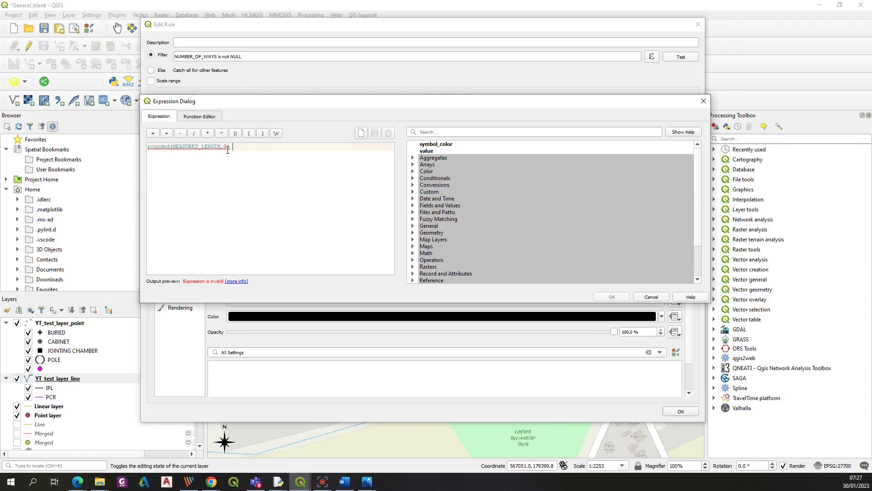
Step: Append || '(m) ' || to the label expression, with no space before the bracketed unit and one after it
{"action": "type", "text": "|| ' (m) '"}
{"action": "left_click", "coordinate": [244, 146]}
{"action": "key", "text": "BackSpace"}
{"action": "left_click", "coordinate": [260, 147]}
{"action": "key", "text": "BackSpace"}
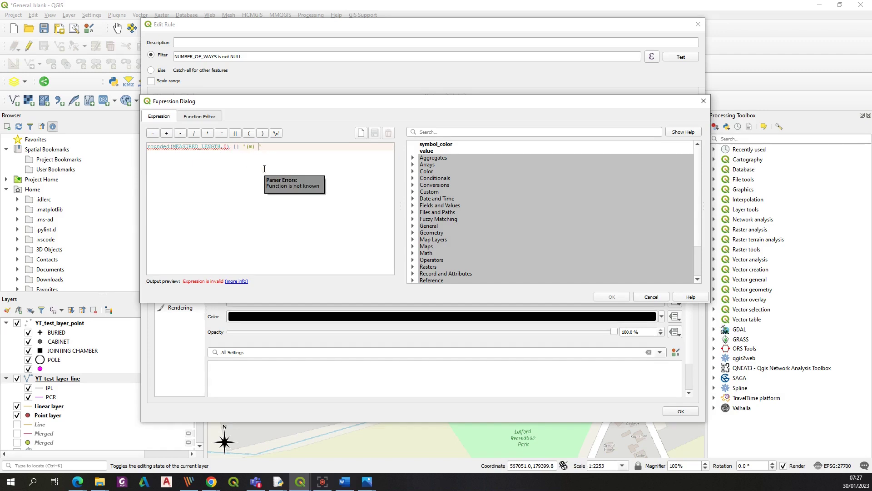
{"action": "key", "text": "End"}
{"action": "type", "text": "||"}
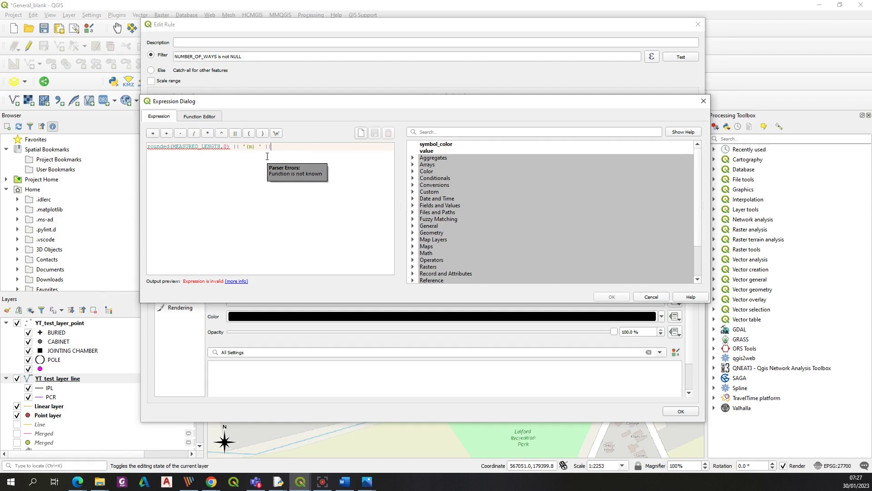
Step: Append NUMBER_OF_WAYS to the label expression and enclose it in brackets: '(m) (' || NUMBER_OF_WAYS || ')'
{"action": "type", "text": " NUMBER_OF"}
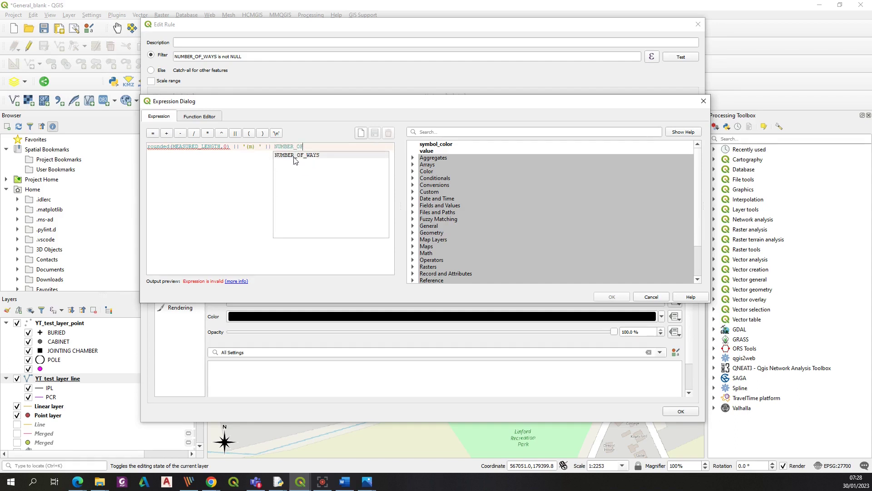
{"action": "double_click", "coordinate": [295, 156]}
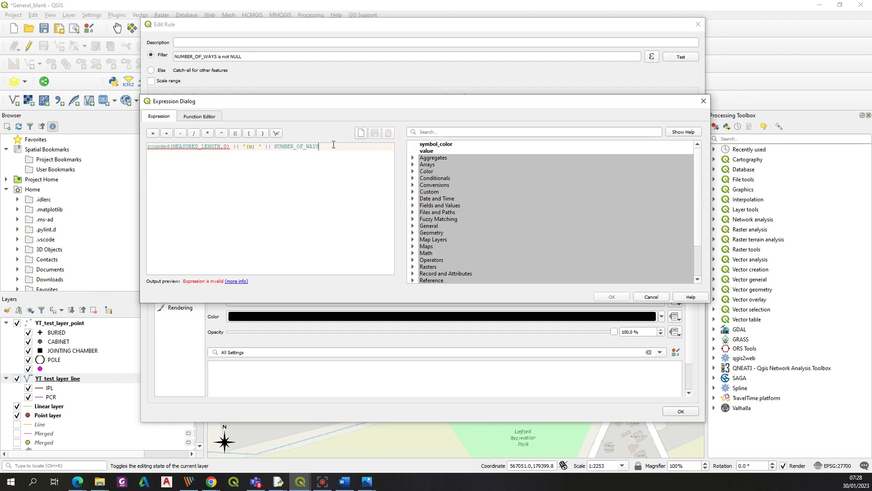
{"action": "type", "text": "|| '"}
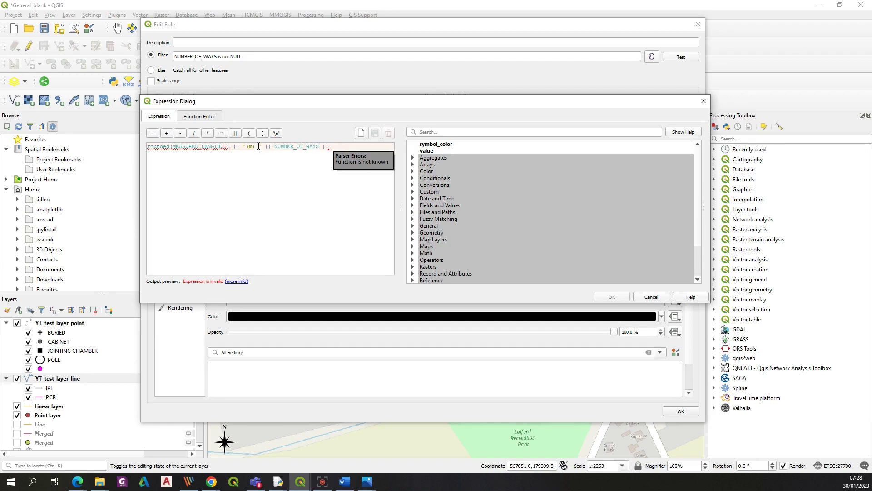
{"action": "type", "text": "("}
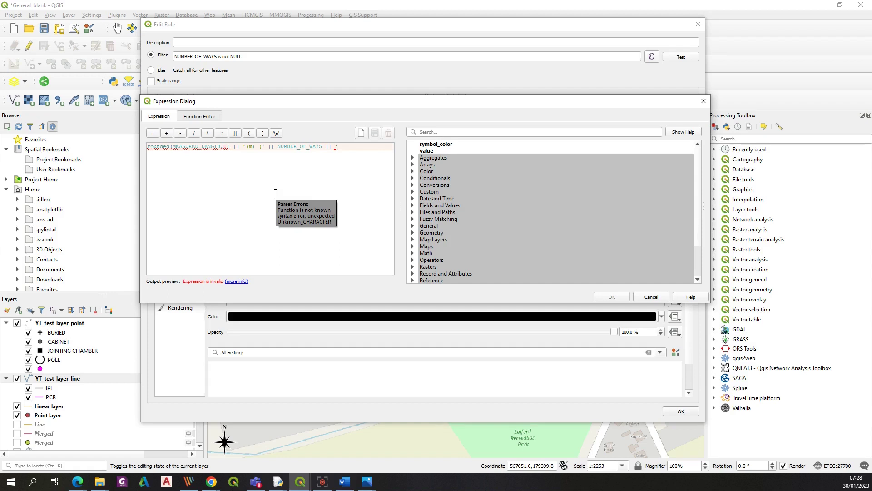
{"action": "type", "text": ")"}
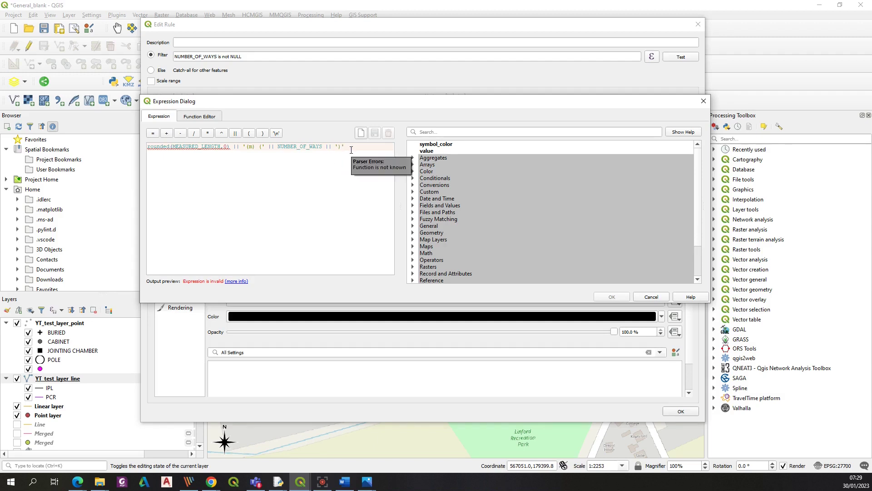
Step: Read the expression error details, close them and correct the function name from rounded to round
{"action": "left_click", "coordinate": [236, 281]}
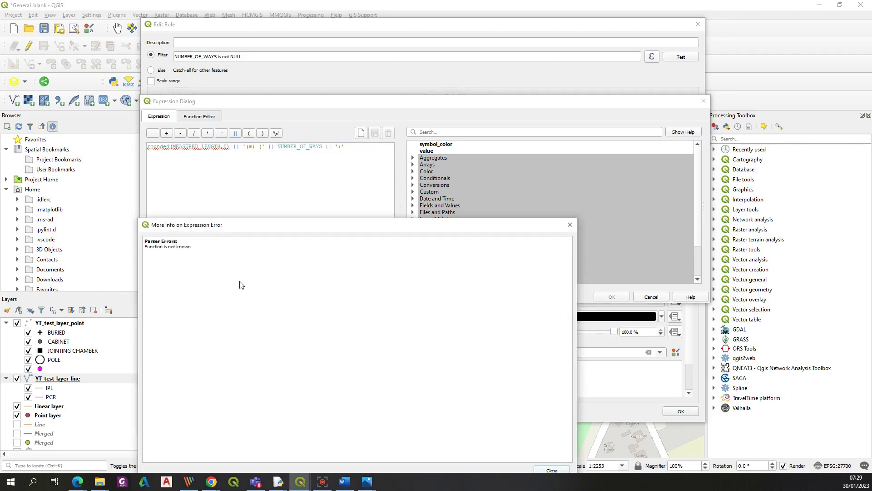
{"action": "left_click", "coordinate": [570, 225]}
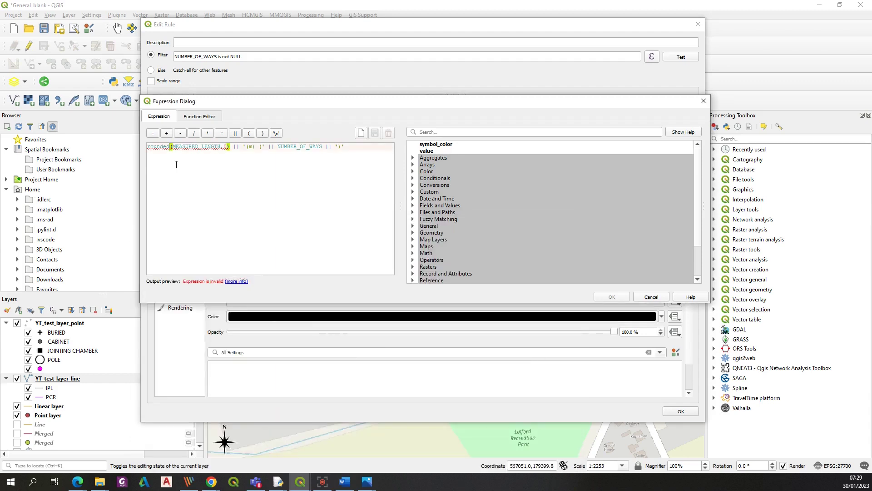
{"action": "key", "text": "BackSpace"}
{"action": "key", "text": "BackSpace"}
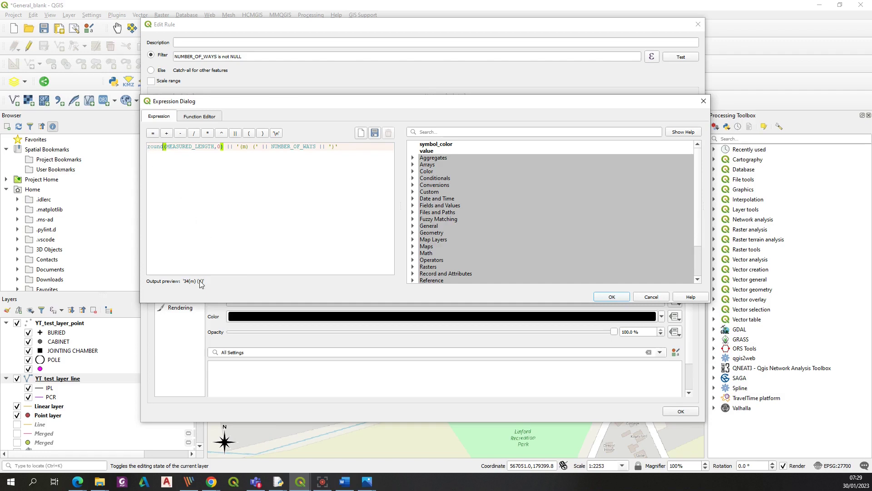
Step: Append || SECTION_NUMBER to the end of the label expression
{"action": "left_click", "coordinate": [343, 146]}
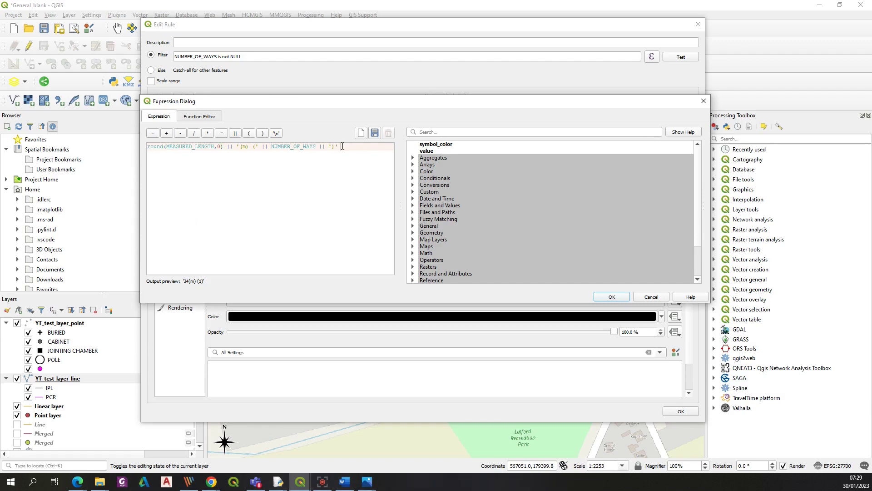
{"action": "type", "text": "||"}
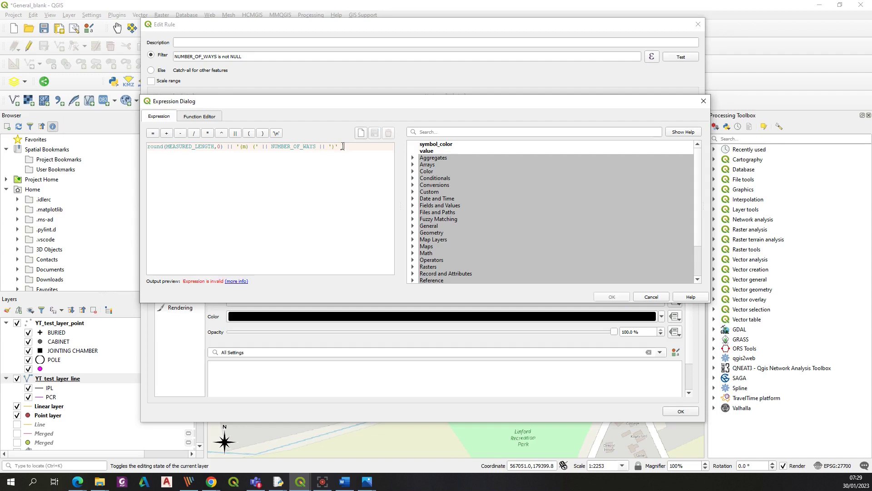
{"action": "type", "text": " SECTI"}
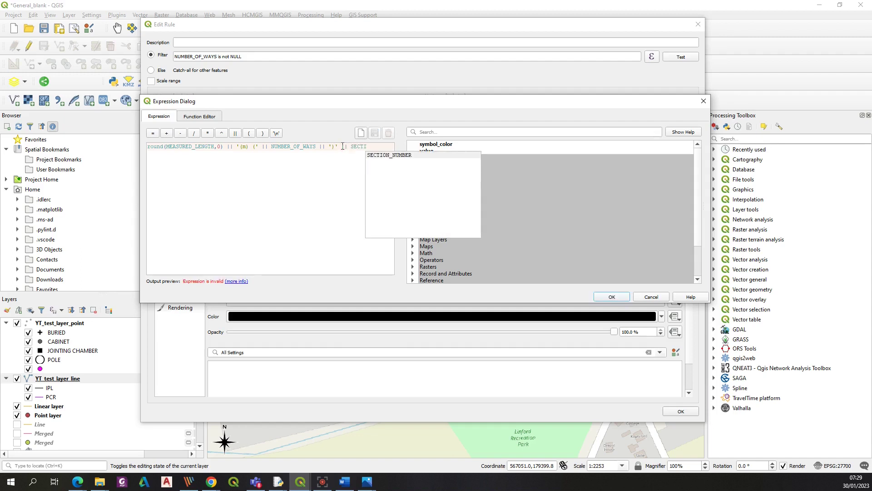
{"action": "double_click", "coordinate": [377, 154]}
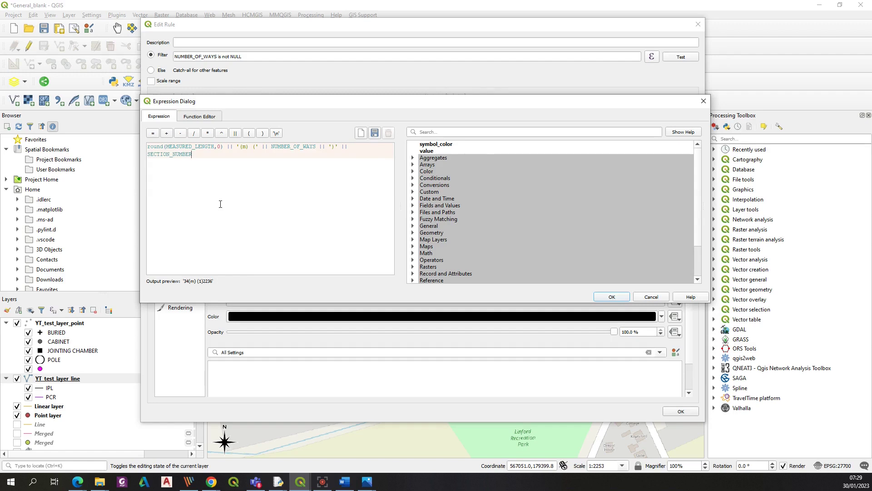
Step: Append || ' - ' || RAG_STATUS to the label expression, with a space on each side of the hyphen
{"action": "type", "text": "|"}
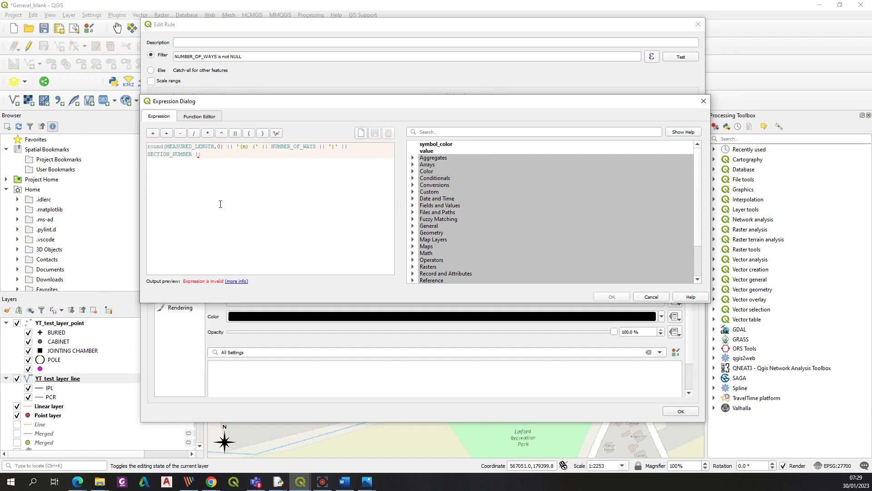
{"action": "type", "text": "| '-'"}
{"action": "left_click", "coordinate": [210, 154]}
{"action": "key", "text": "Right"}
{"action": "type", "text": "'"}
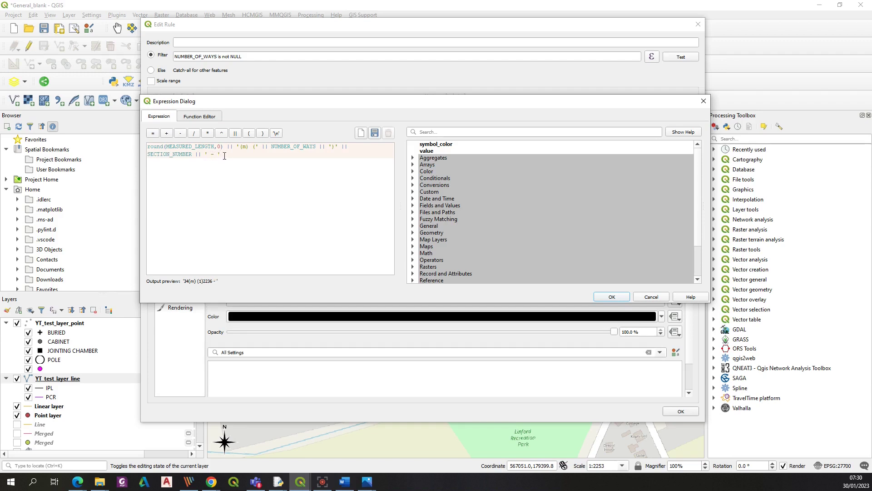
{"action": "type", "text": " || RAG_STATUS"}
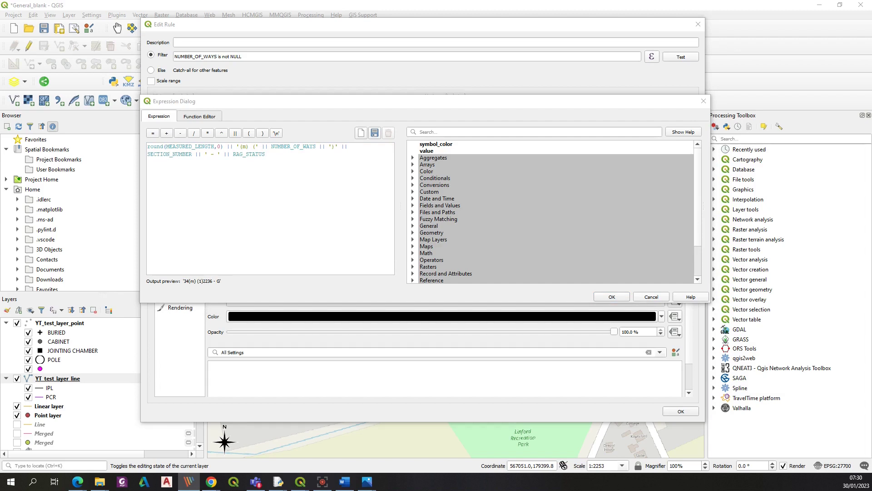
Step: Change the unit text to ' m (' without brackets around m, end the closing bracket text with a space, and accept the expression and rule
{"action": "left_click", "coordinate": [243, 148]}
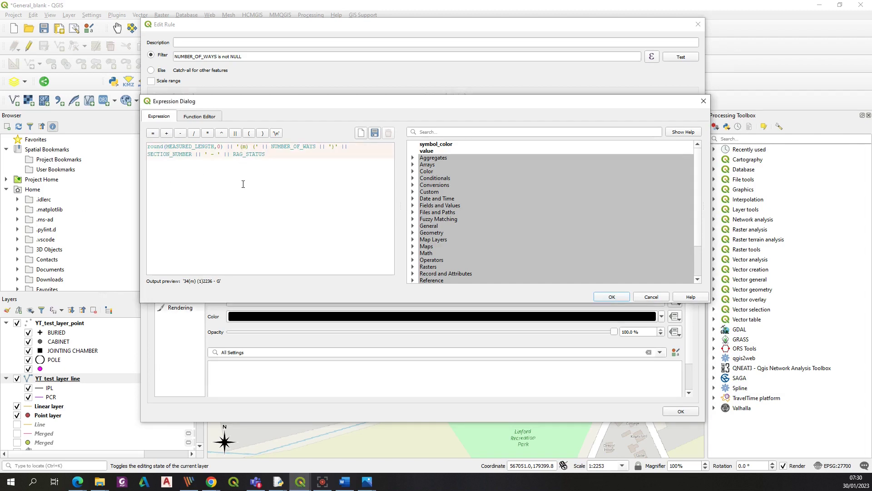
{"action": "key", "text": "BackSpace"}
{"action": "key", "text": "Right"}
{"action": "key", "text": "Delete"}
{"action": "left_click", "coordinate": [612, 296]}
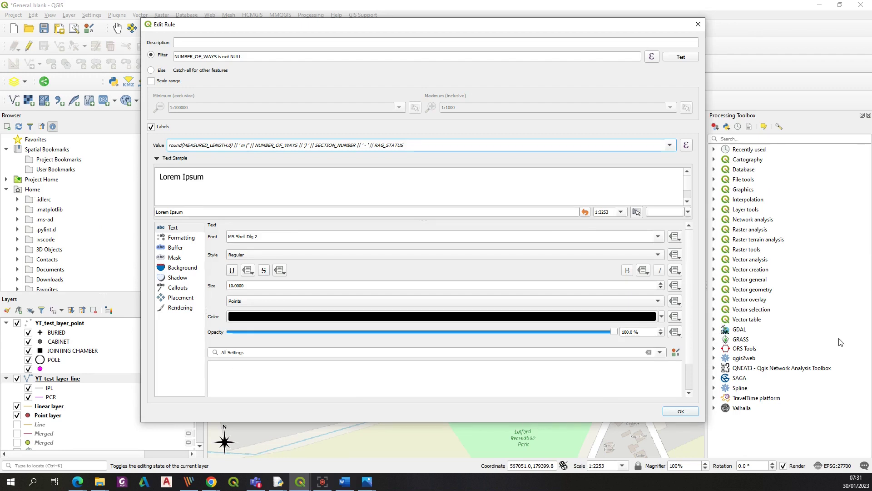
{"action": "left_click", "coordinate": [678, 411]}
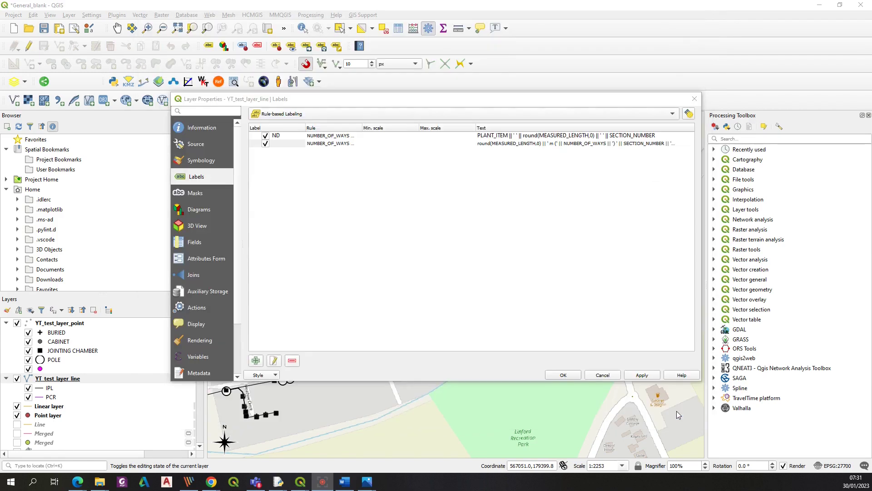
Step: Describe the second labeling rule as Normal and apply the line layer's label settings
{"action": "double_click", "coordinate": [289, 143]}
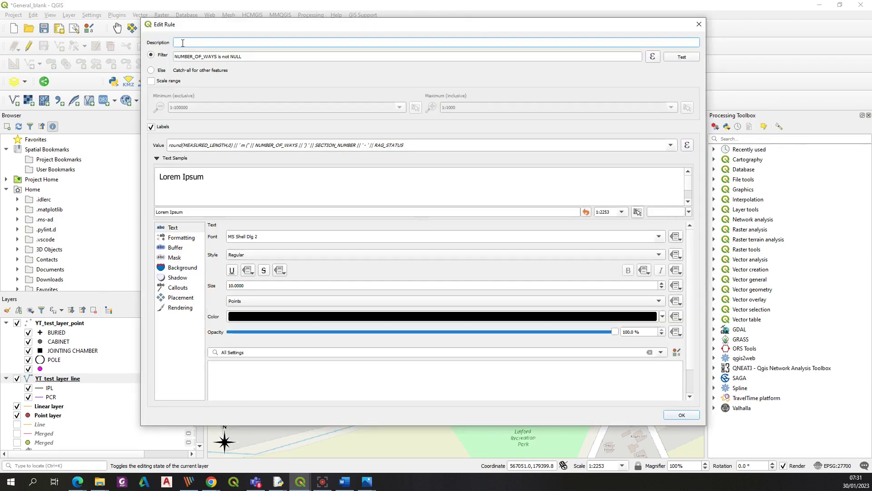
{"action": "type", "text": "Normal"}
{"action": "left_click", "coordinate": [680, 414]}
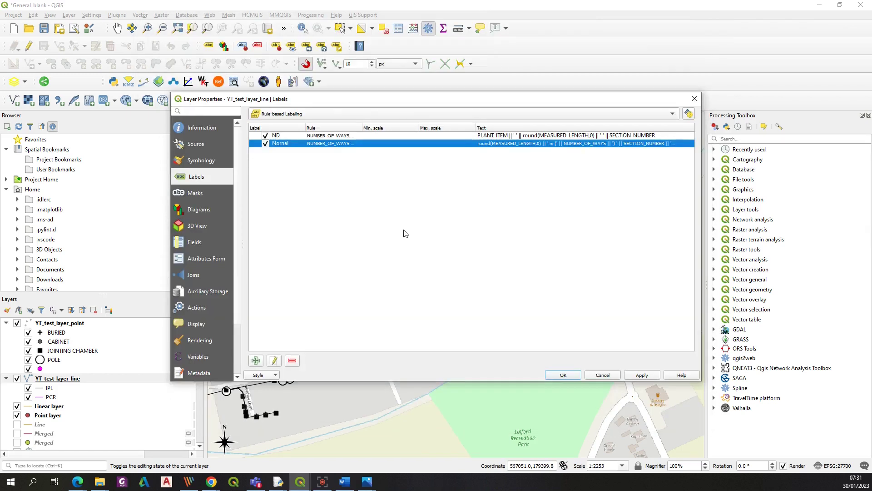
{"action": "left_click", "coordinate": [652, 376]}
{"action": "left_click", "coordinate": [571, 375]}
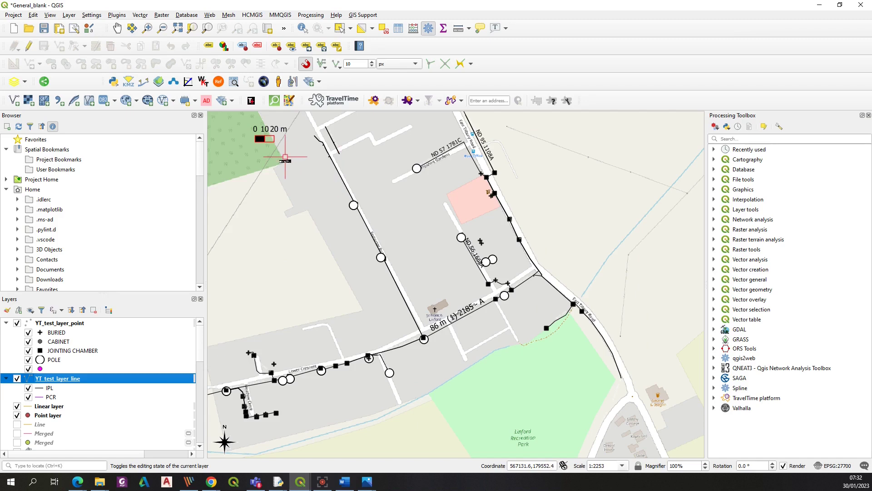
Step: Start exporting the project to DXF and exclude Linear layer, Point layer and YT_test_layer_point, keeping YT_test_layer_line included
{"action": "left_click", "coordinate": [70, 323]}
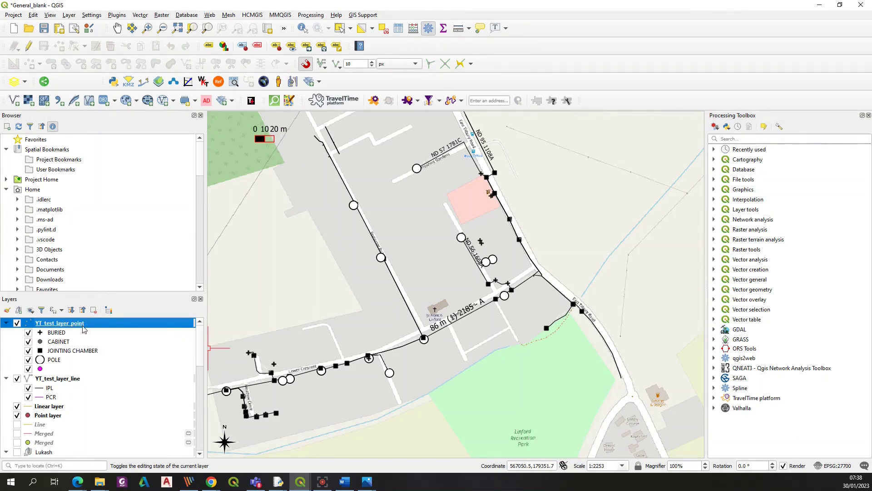
{"action": "left_click", "coordinate": [14, 16]}
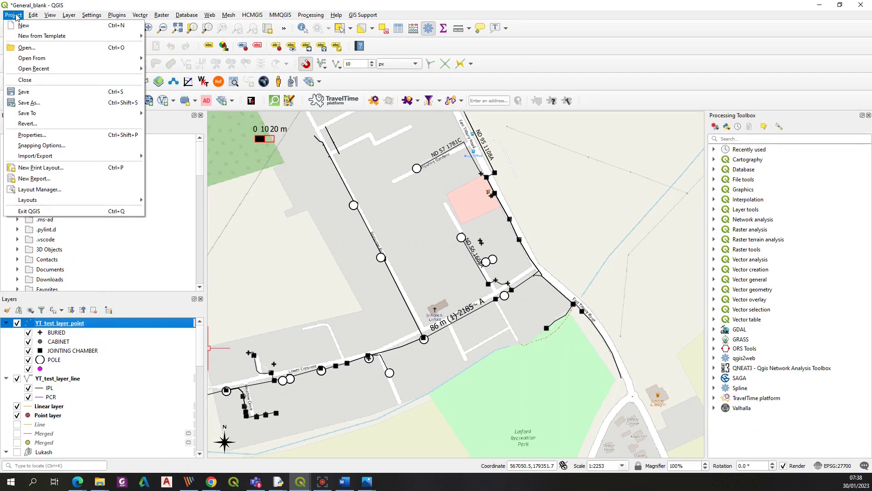
{"action": "mouse_move", "coordinate": [99, 159]}
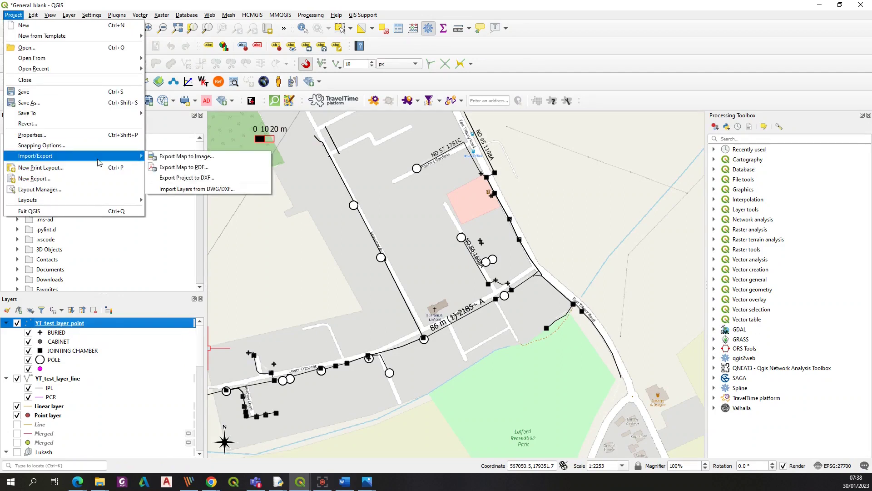
{"action": "left_click", "coordinate": [184, 178]}
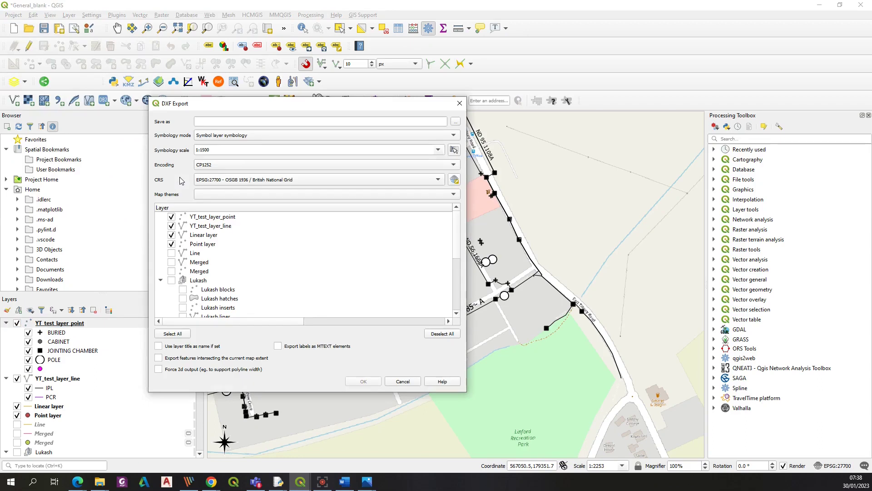
{"action": "left_click", "coordinate": [171, 234]}
{"action": "left_click", "coordinate": [171, 244]}
{"action": "left_click", "coordinate": [171, 217]}
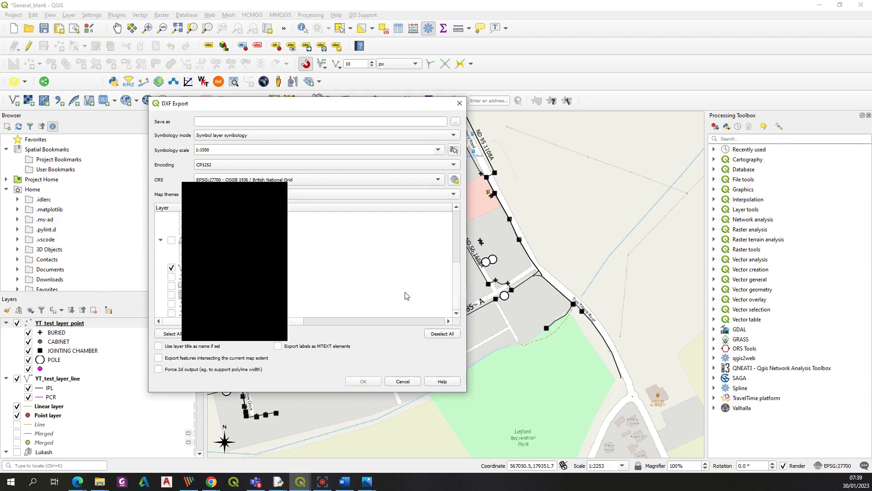
Step: Set the DXF output file to Test job6 in the AutoCAD to QGIS attribute folder
{"action": "left_click", "coordinate": [455, 121]}
{"action": "left_click", "coordinate": [254, 411]}
{"action": "key", "text": "BackSpace"}
{"action": "type", "text": "6"}
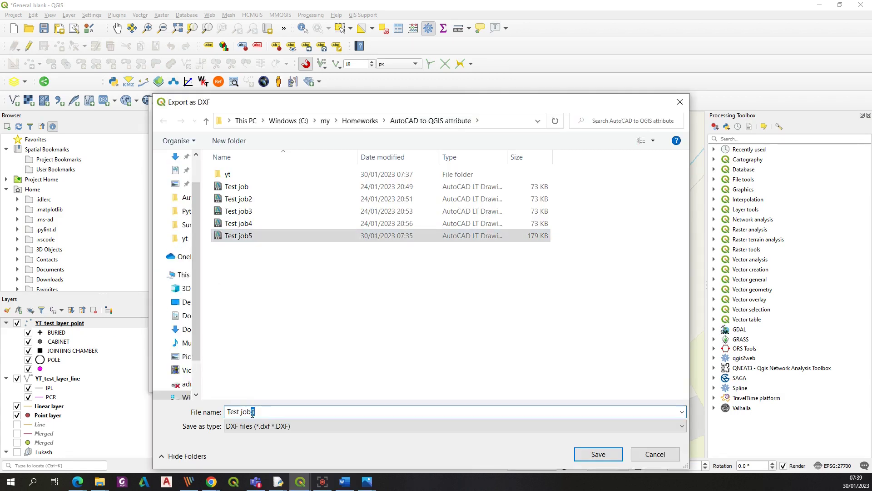
{"action": "key", "text": "Return"}
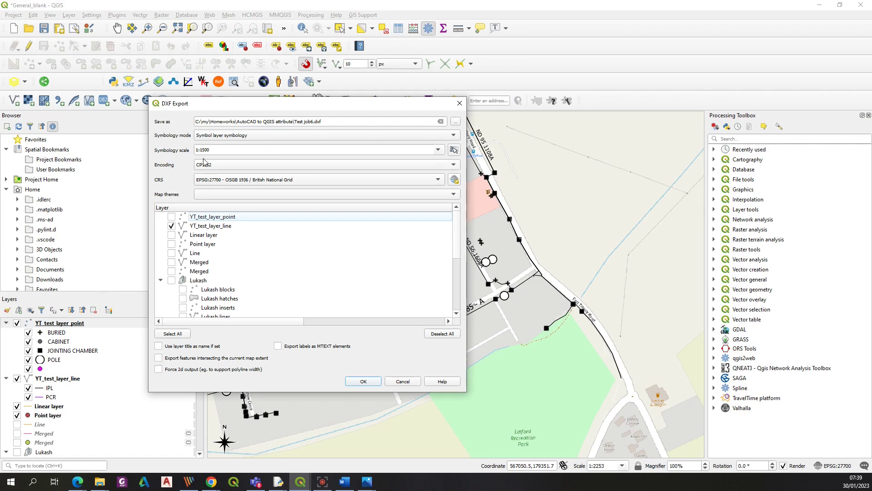
Step: Leave the export of labels as MTEXT elements disabled and run the DXF export
{"action": "left_click_drag", "start_coordinate": [278, 105], "coordinate": [200, 76]}
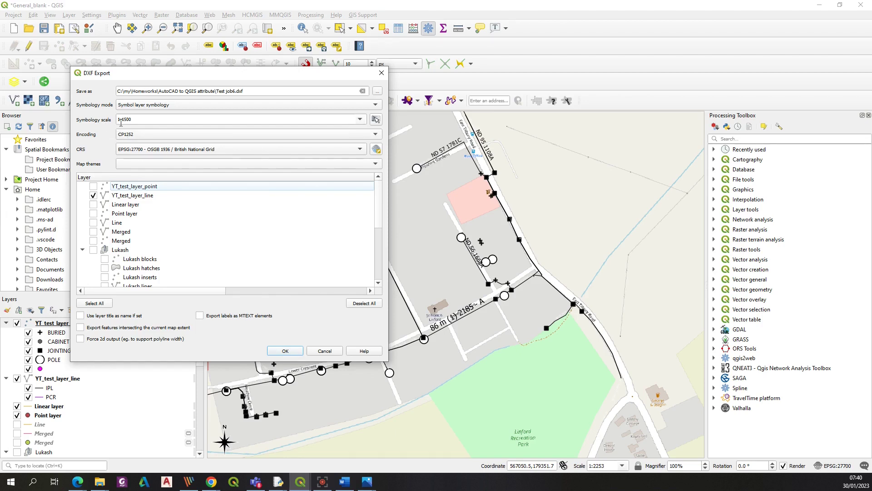
{"action": "left_click_drag", "start_coordinate": [158, 76], "coordinate": [186, 101]}
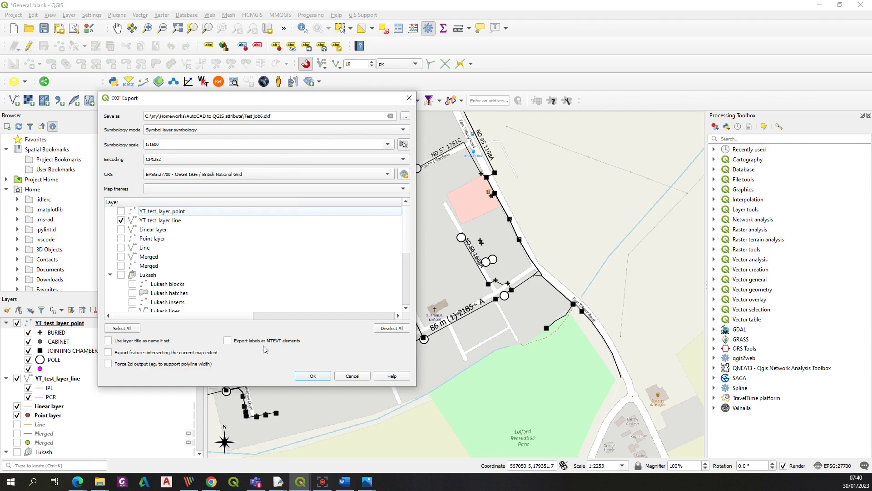
{"action": "left_click", "coordinate": [228, 341]}
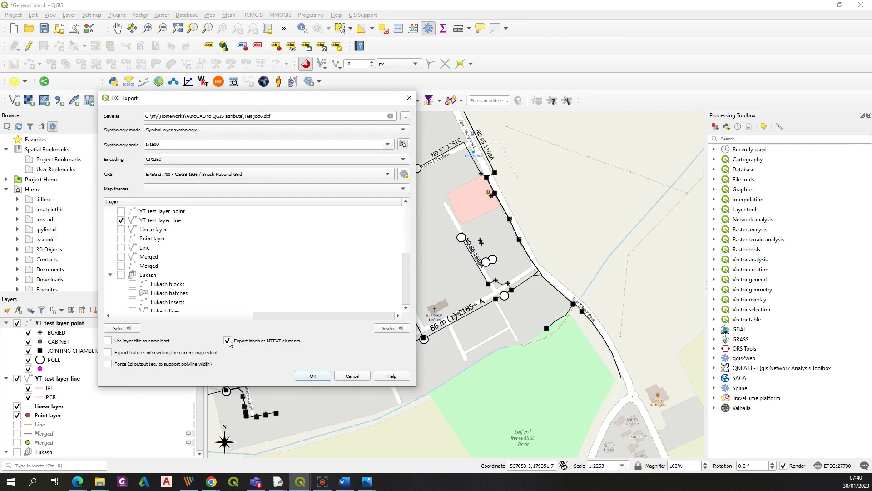
{"action": "left_click", "coordinate": [228, 341]}
{"action": "left_click", "coordinate": [318, 376]}
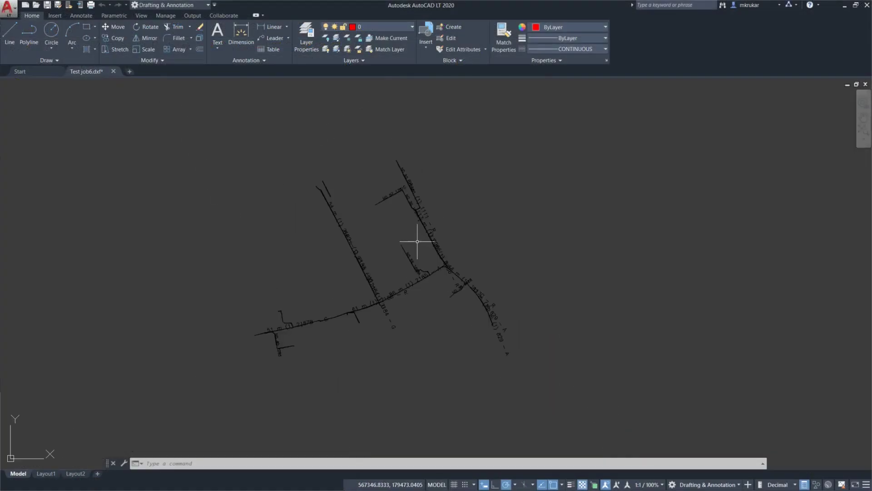
Step: Examine the exported line labels in Test job6.dxf, check the properties of the 86 m (1) 2185 - A text, and close AutoCAD
{"action": "scroll", "coordinate": [417, 241], "scroll_direction": "up", "scroll_amount": 6}
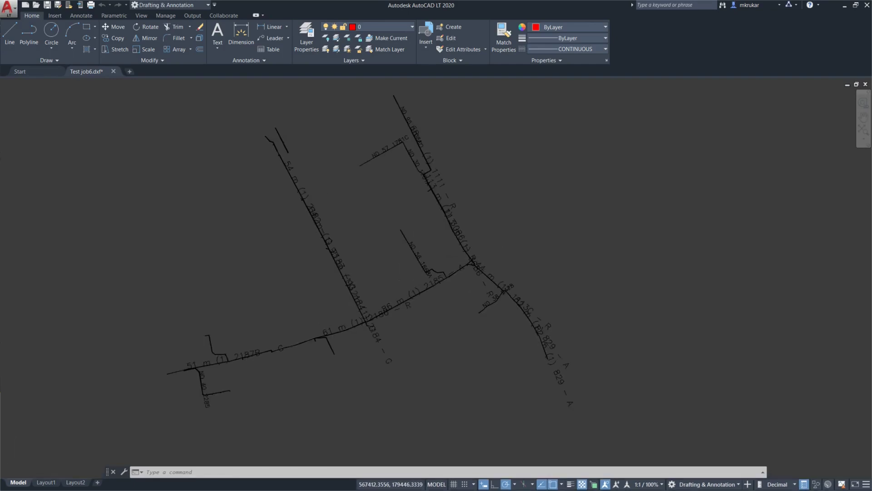
{"action": "scroll", "coordinate": [418, 264], "scroll_direction": "down", "scroll_amount": 2}
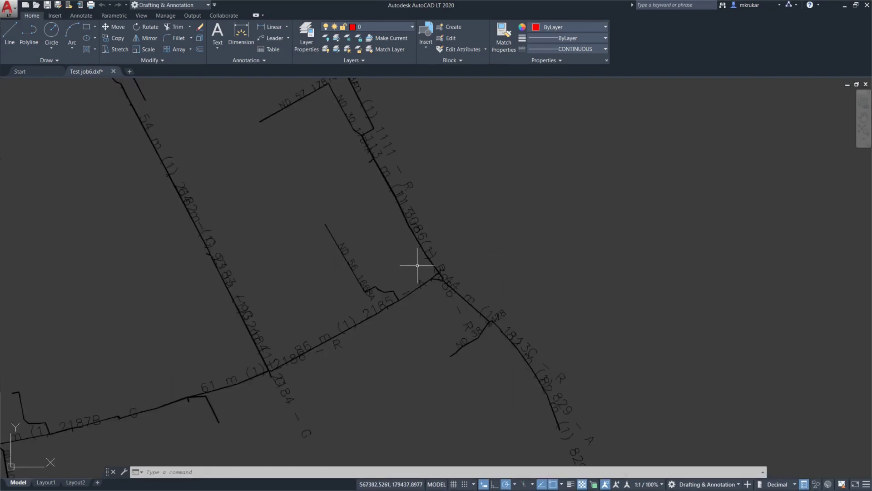
{"action": "scroll", "coordinate": [417, 265], "scroll_direction": "down", "scroll_amount": 1}
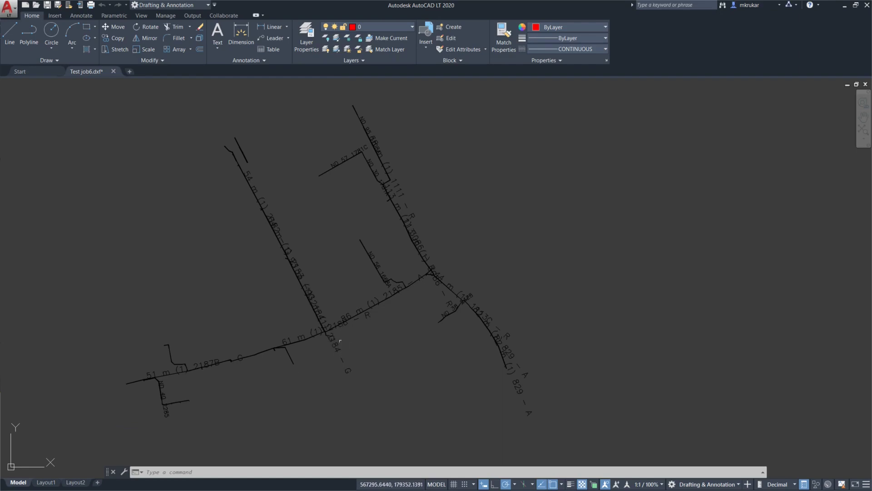
{"action": "scroll", "coordinate": [405, 311], "scroll_direction": "up", "scroll_amount": 3}
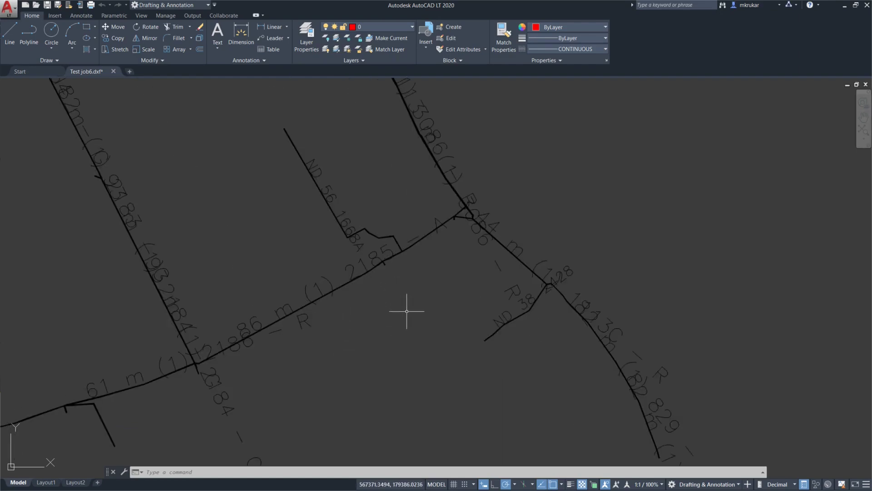
{"action": "left_click", "coordinate": [317, 286]}
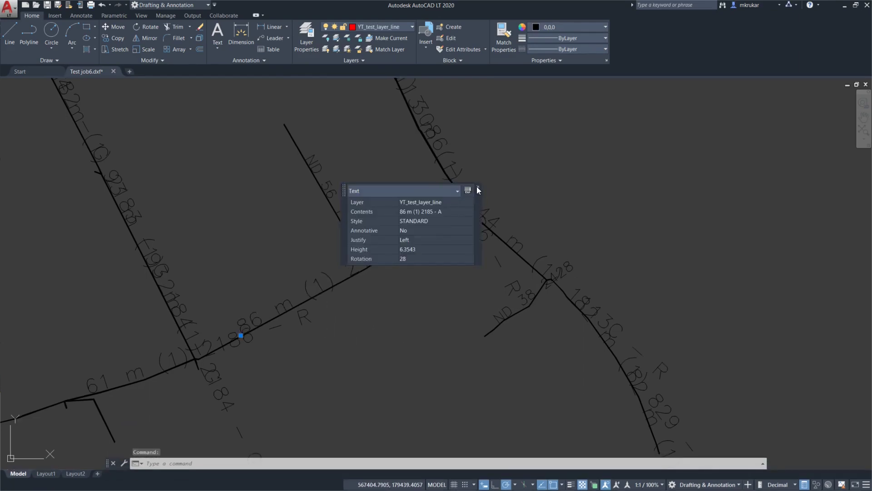
{"action": "scroll", "coordinate": [365, 347], "scroll_direction": "down", "scroll_amount": 2}
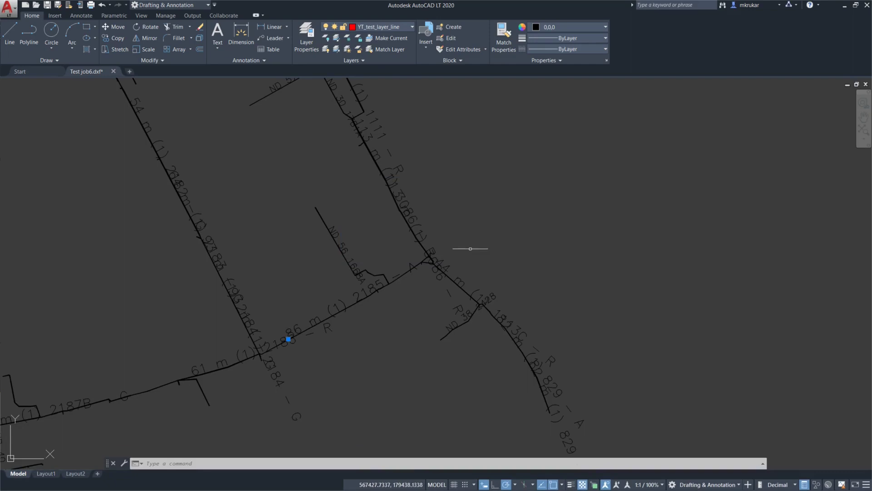
{"action": "scroll", "coordinate": [414, 317], "scroll_direction": "down", "scroll_amount": 2}
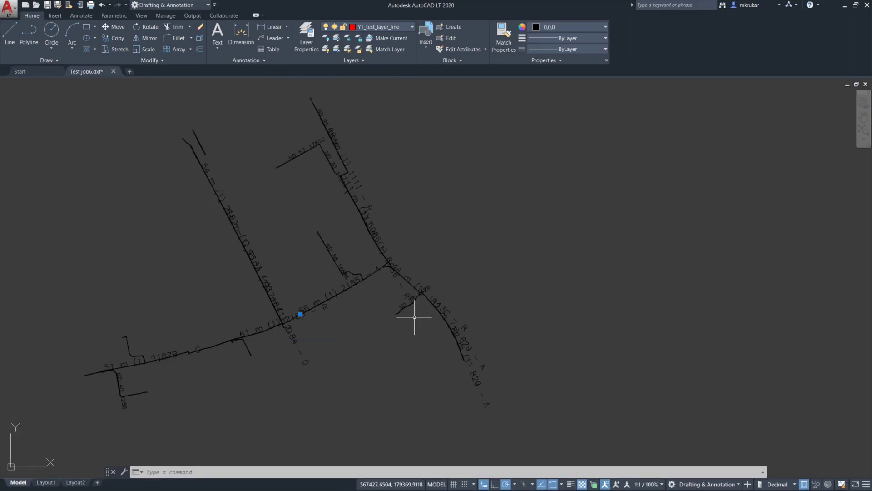
{"action": "left_click", "coordinate": [867, 6]}
{"action": "left_click", "coordinate": [423, 268]}
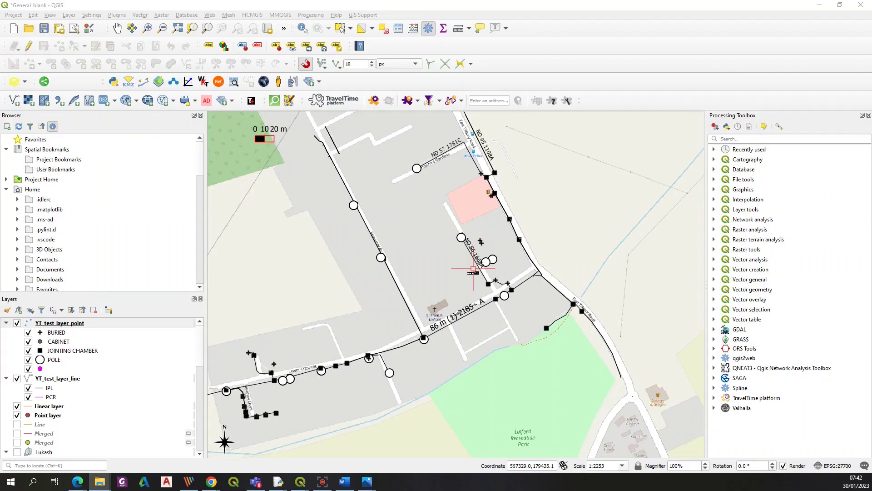
Step: Open the label settings in the layer properties of YT_test_layer_point
{"action": "left_click", "coordinate": [78, 323]}
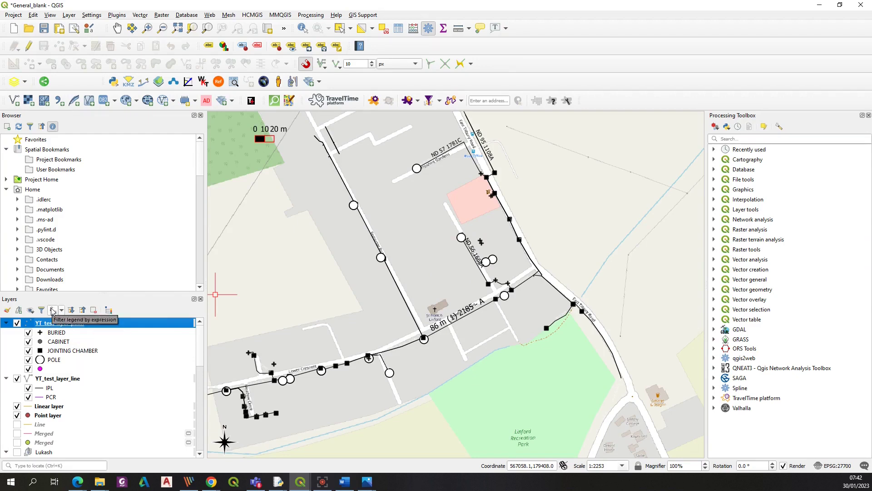
{"action": "left_click", "coordinate": [188, 482]}
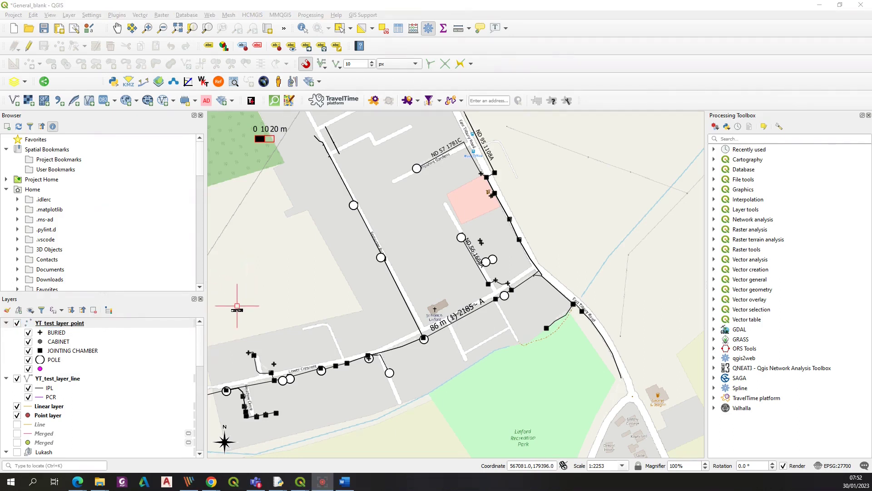
{"action": "left_click", "coordinate": [63, 325]}
{"action": "right_click", "coordinate": [63, 328]}
{"action": "left_click", "coordinate": [86, 288]}
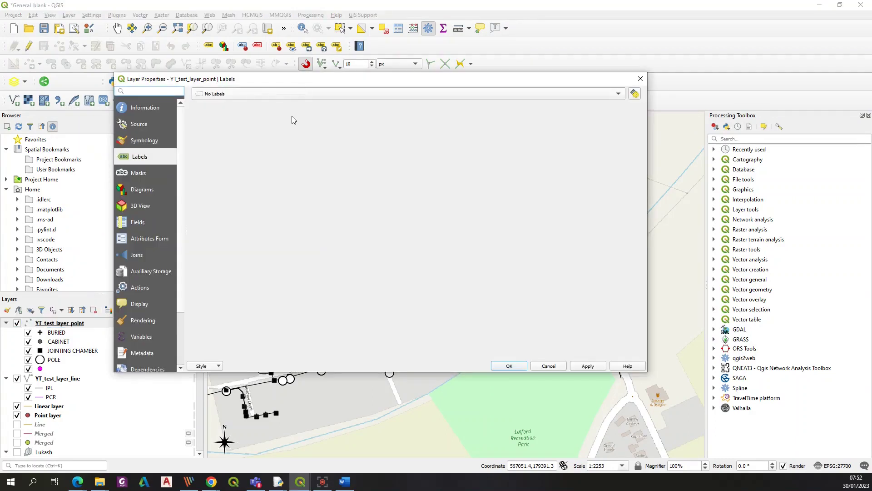
Step: Switch YT_test_layer_point to Rule-based Labeling and add a new rule with the description Main
{"action": "left_click", "coordinate": [265, 95]}
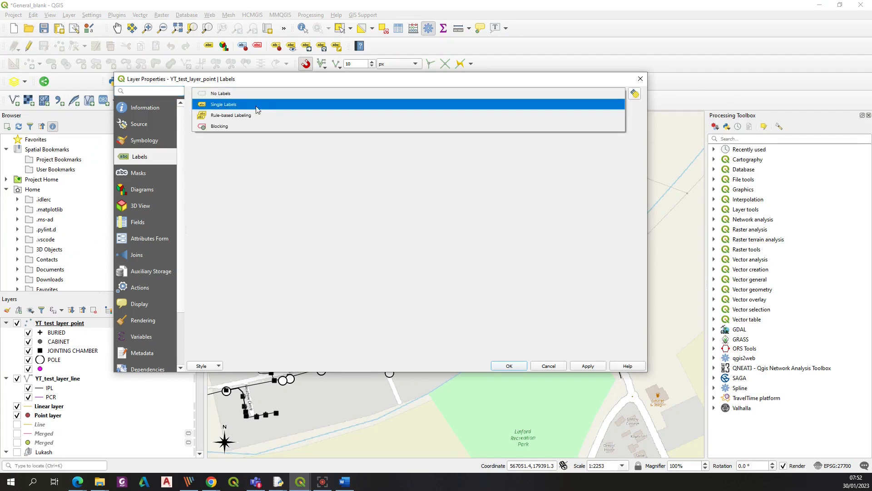
{"action": "left_click", "coordinate": [261, 116]}
{"action": "left_click_drag", "start_coordinate": [416, 80], "coordinate": [445, 94]}
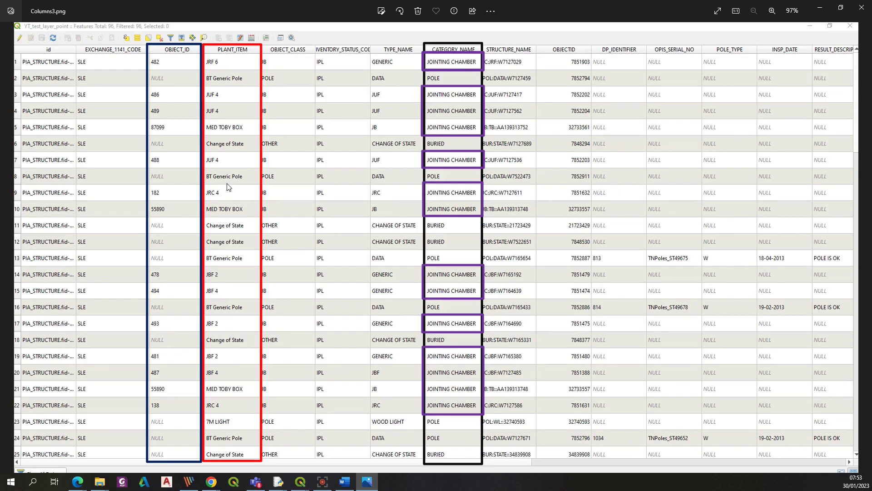
{"action": "left_click", "coordinate": [820, 8]}
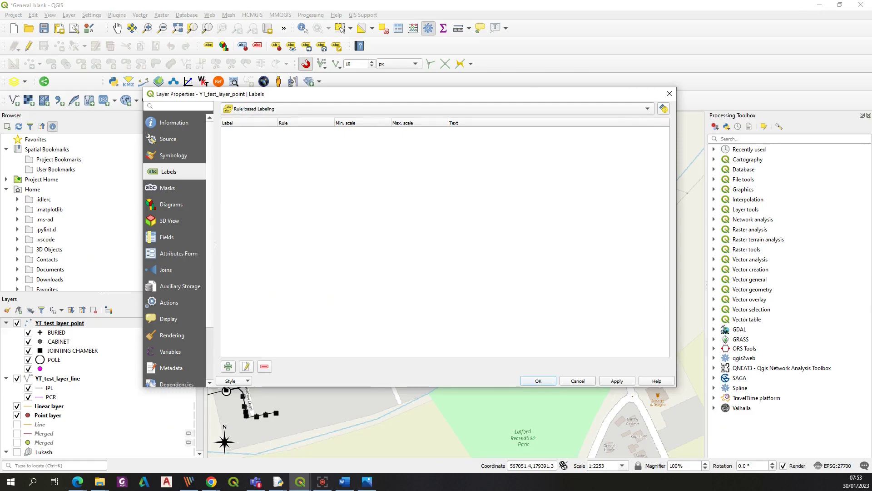
{"action": "left_click", "coordinate": [227, 366]}
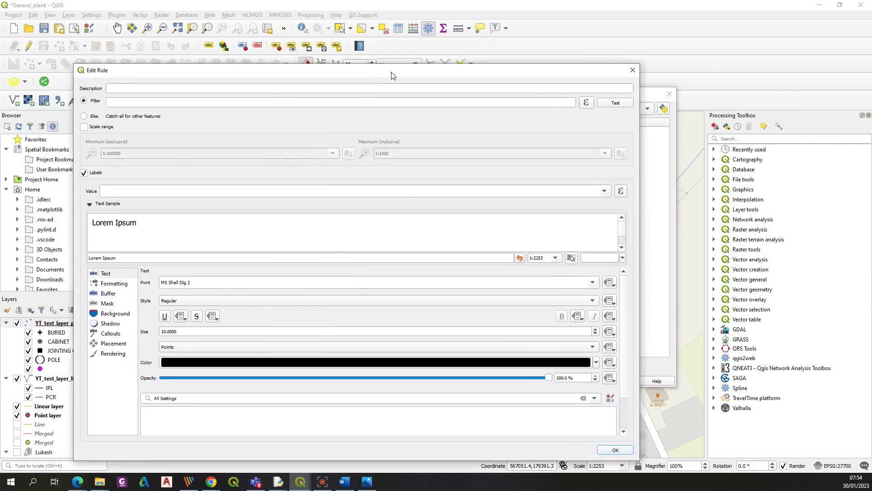
{"action": "left_click", "coordinate": [212, 87]}
{"action": "type", "text": "Main"}
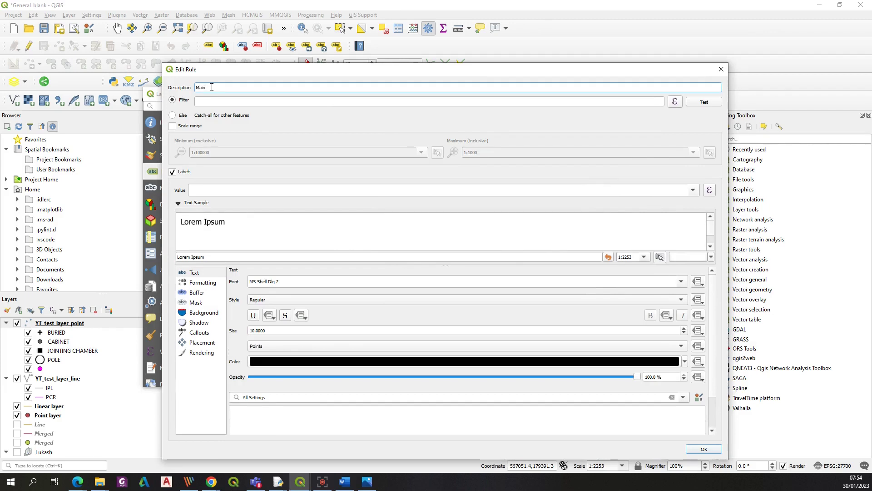
Step: Filter the Main rule to features matching the expression CATEGORY_NAME = 'JOINTING CHAMBER'
{"action": "left_click", "coordinate": [675, 101]}
{"action": "type", "text": "CATEG"}
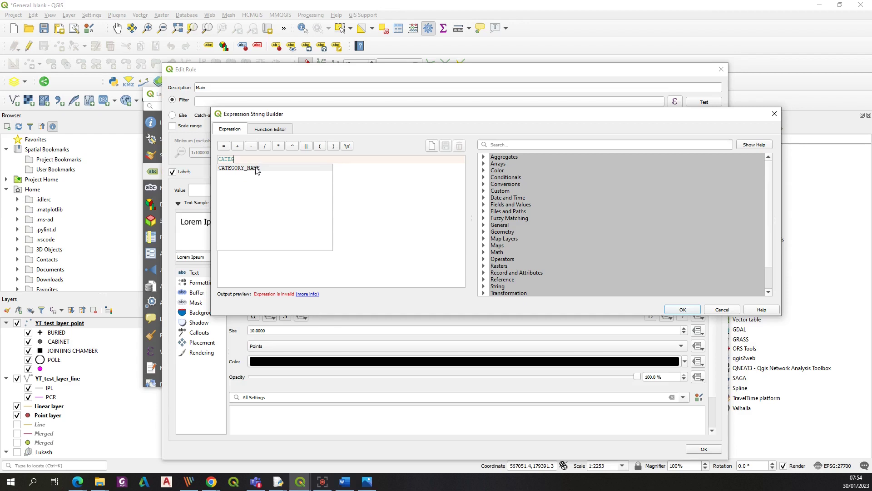
{"action": "double_click", "coordinate": [256, 168]}
{"action": "type", "text": "= "}
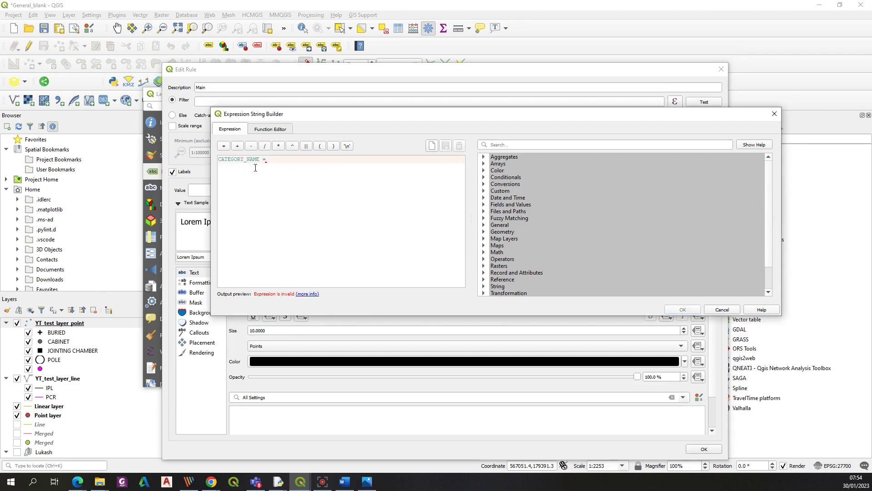
{"action": "type", "text": "'JOINTING CHAMBER'"}
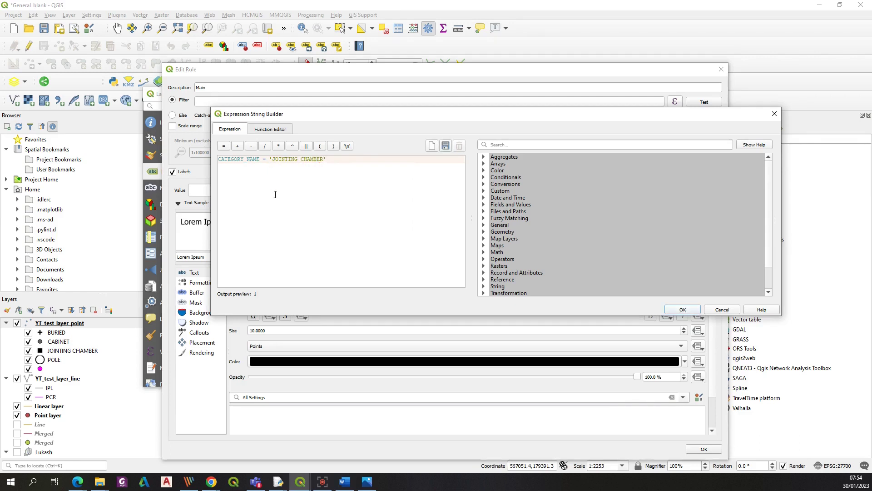
{"action": "key", "text": "BackSpace"}
{"action": "left_click", "coordinate": [272, 159]}
{"action": "key", "text": "BackSpace"}
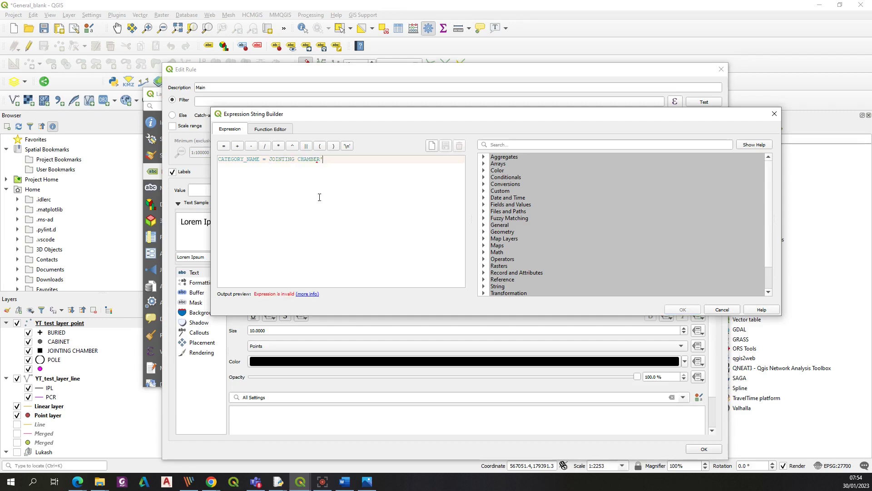
{"action": "type", "text": "'"}
{"action": "left_click", "coordinate": [324, 159]}
{"action": "type", "text": "'"}
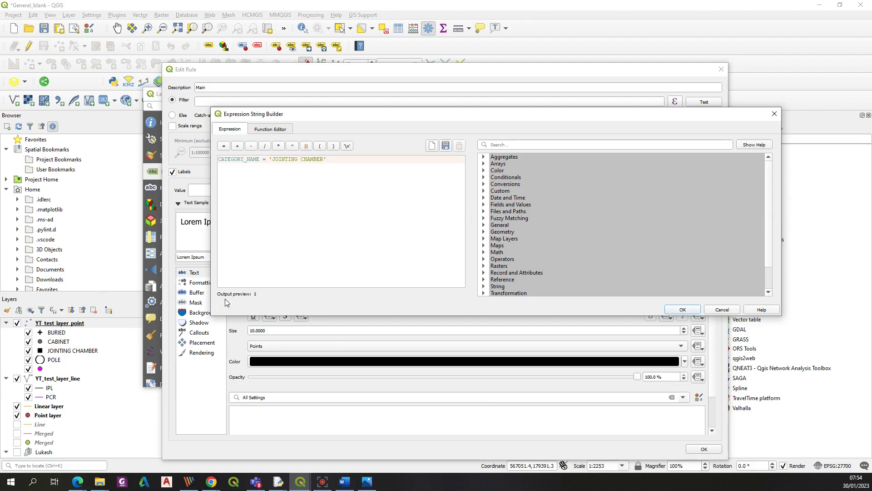
{"action": "left_click", "coordinate": [686, 310]}
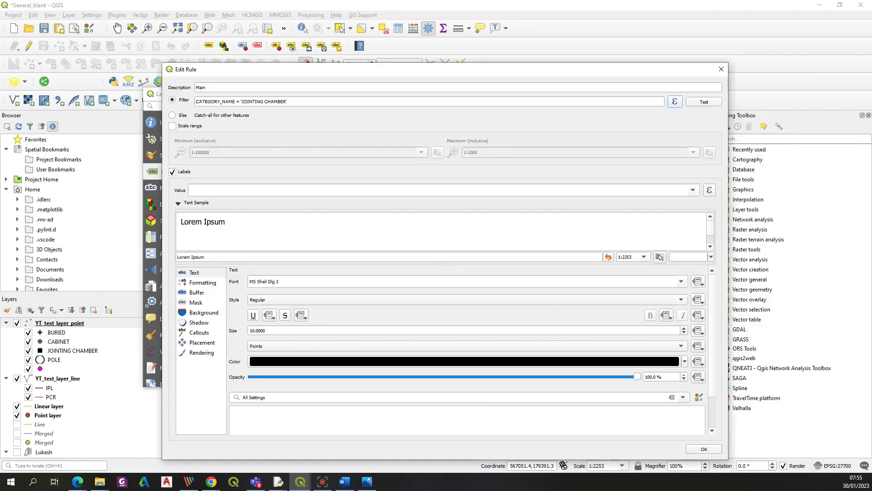
Step: Use the PLANT_ITEM field as the Main rule's label value and set its text size to 7 points
{"action": "left_click", "coordinate": [708, 190]}
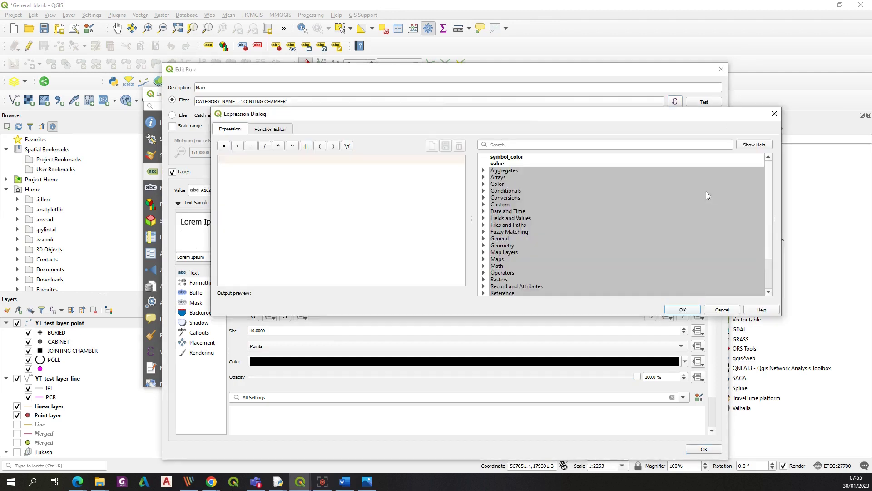
{"action": "type", "text": "PL"}
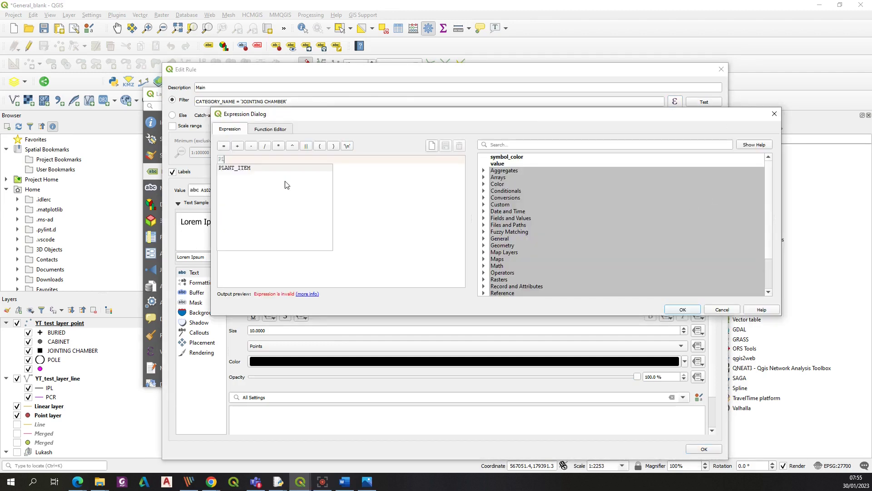
{"action": "type", "text": "A"}
{"action": "double_click", "coordinate": [251, 168]}
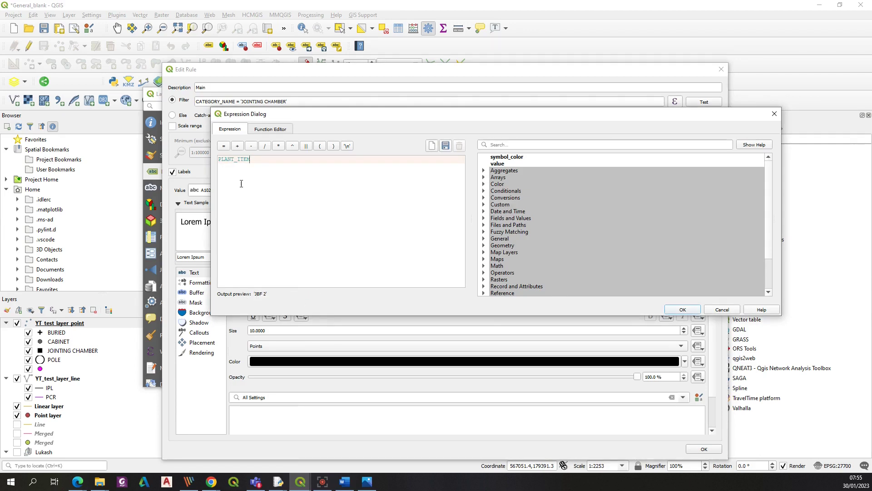
{"action": "left_click", "coordinate": [682, 310]}
{"action": "left_click_drag", "start_coordinate": [403, 74], "coordinate": [365, 28]}
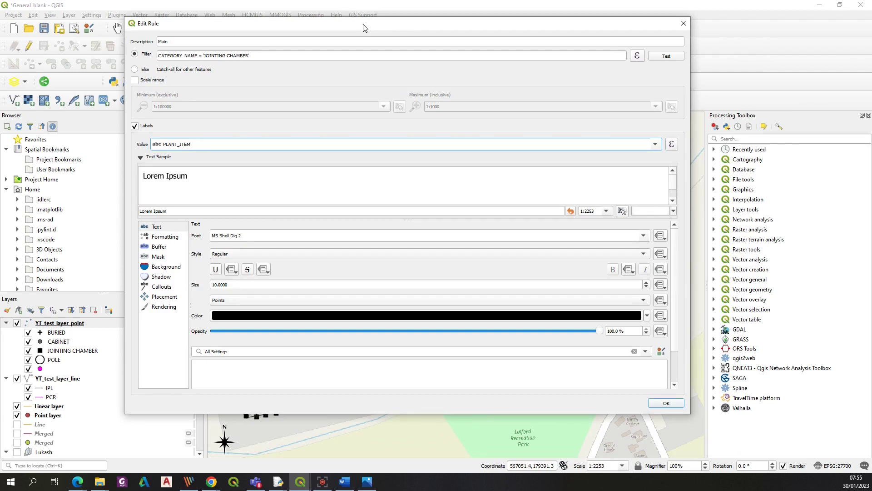
{"action": "double_click", "coordinate": [217, 284]}
{"action": "type", "text": "7"}
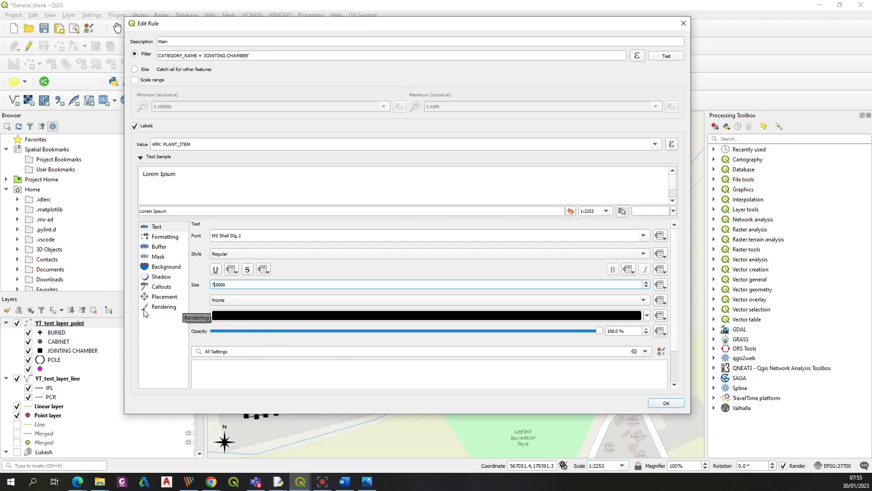
Step: Place the Main rule's labels as Offset from point in the bottom-centre quadrant with a Y offset of -5 mm, and accept the rule
{"action": "left_click", "coordinate": [164, 298]}
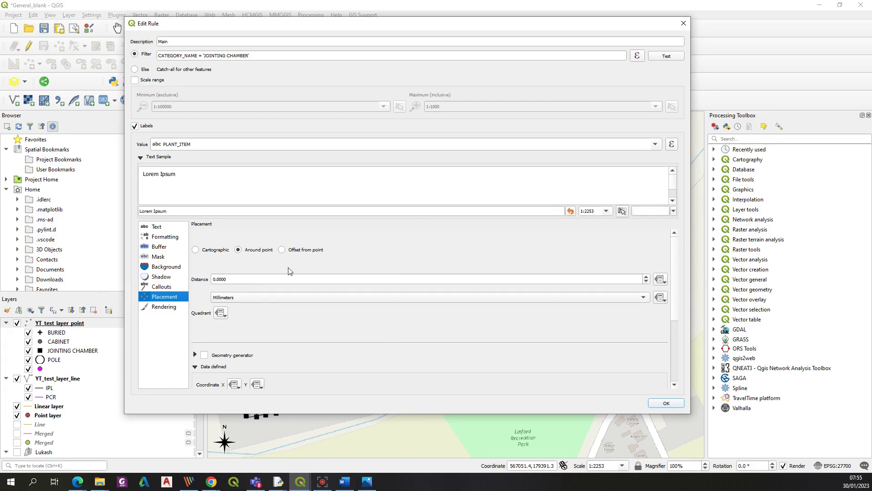
{"action": "left_click", "coordinate": [282, 250]}
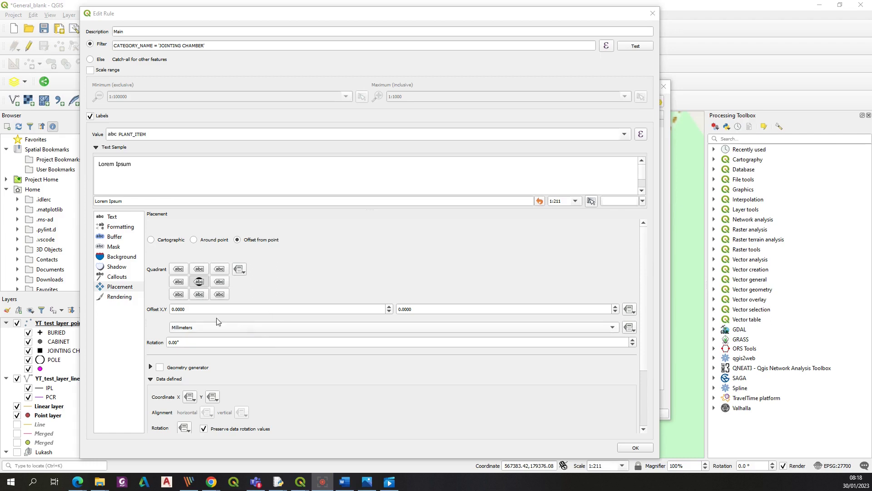
{"action": "left_click", "coordinate": [336, 295]}
{"action": "double_click", "coordinate": [400, 311]}
{"action": "type", "text": "-5"}
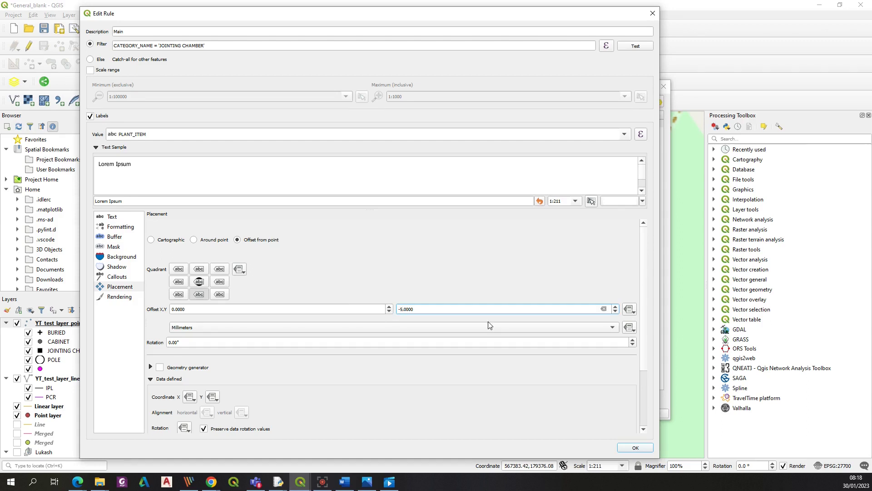
{"action": "left_click", "coordinate": [635, 448]}
Step: Place the ID rule's labels as Offset from point in the upper-left quadrant with X,Y offsets of -2 and 0 mm, and apply the layer properties
{"action": "double_click", "coordinate": [289, 130]}
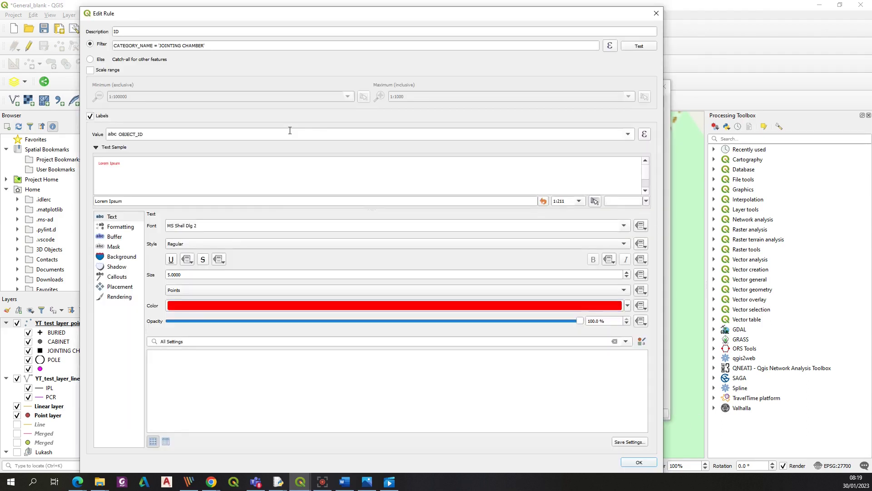
{"action": "left_click", "coordinate": [121, 287]}
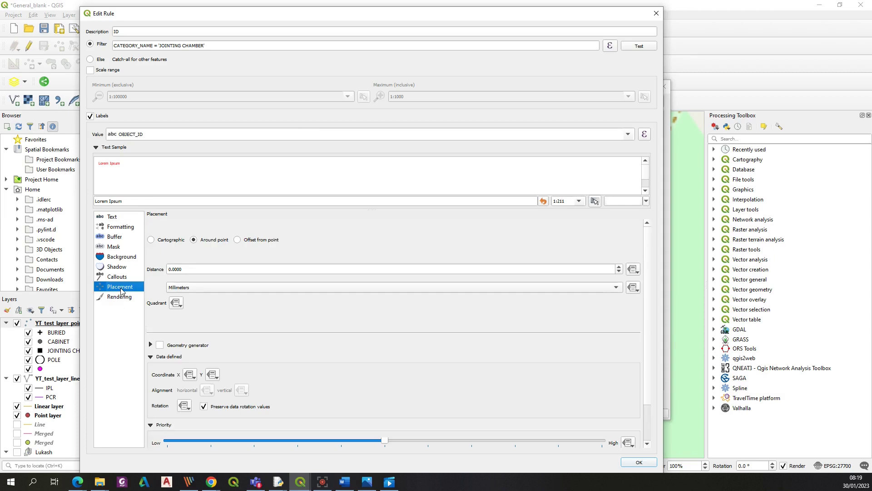
{"action": "left_click", "coordinate": [237, 239]}
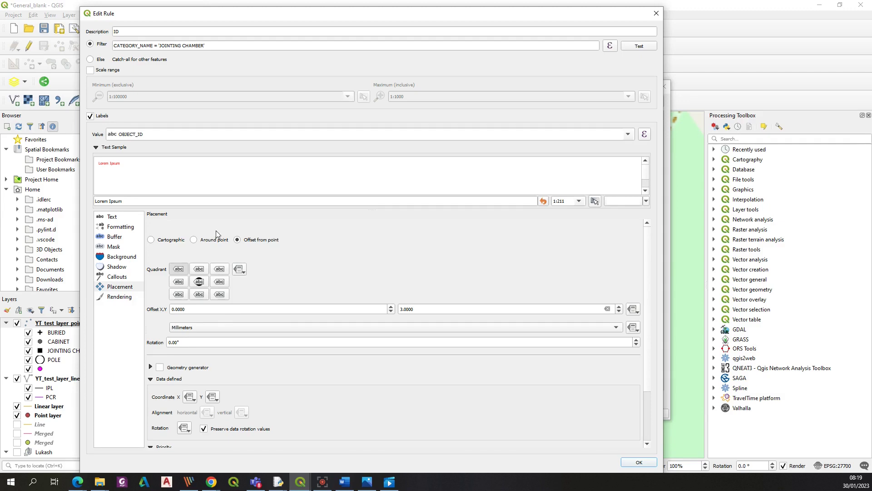
{"action": "double_click", "coordinate": [401, 309]}
{"action": "type", "text": "0"}
{"action": "left_click", "coordinate": [173, 310]}
{"action": "type", "text": "-2"}
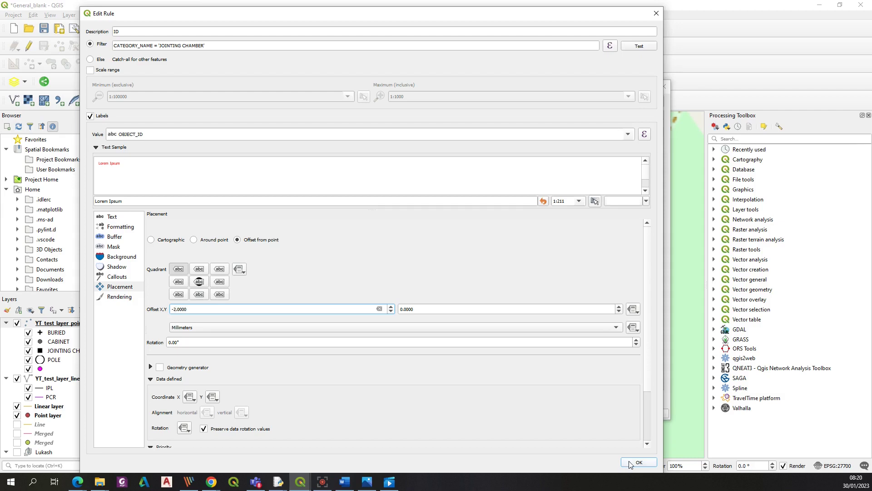
{"action": "left_click", "coordinate": [638, 462]}
{"action": "left_click", "coordinate": [541, 414]}
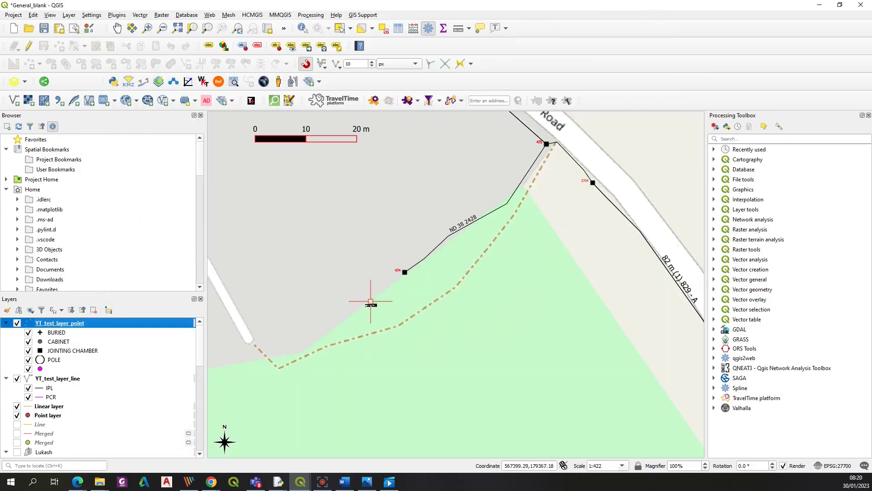
Step: Examine the placement of the jointing chamber labels on the map at several scales
{"action": "scroll", "coordinate": [467, 195], "scroll_direction": "up", "scroll_amount": 6}
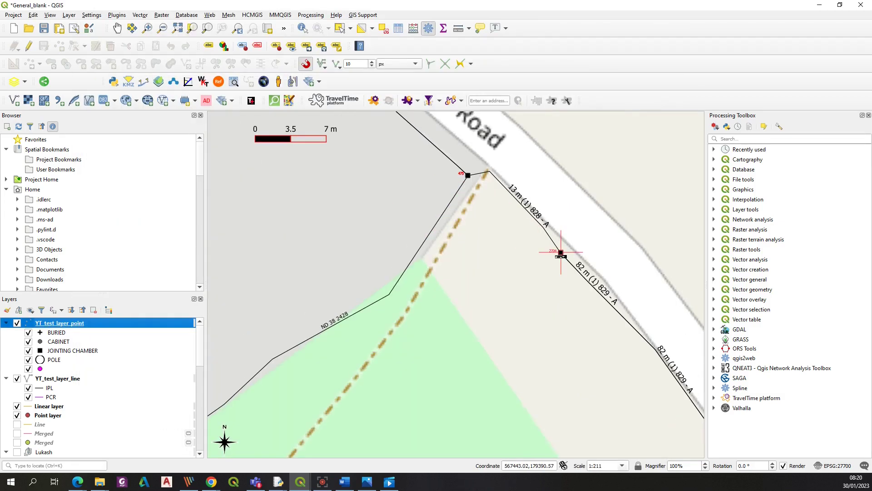
{"action": "scroll", "coordinate": [609, 260], "scroll_direction": "down", "scroll_amount": 2}
{"action": "scroll", "coordinate": [609, 266], "scroll_direction": "up", "scroll_amount": 1}
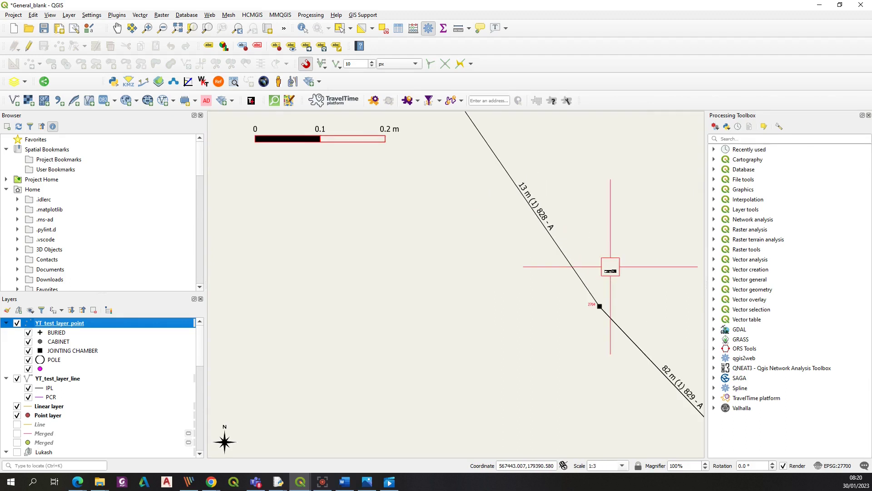
{"action": "scroll", "coordinate": [533, 259], "scroll_direction": "down", "scroll_amount": 2}
{"action": "scroll", "coordinate": [534, 259], "scroll_direction": "down", "scroll_amount": 5}
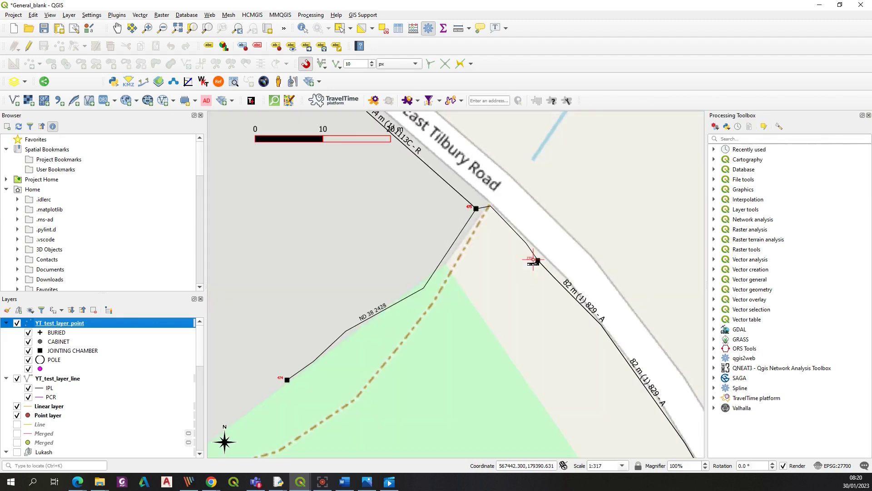
{"action": "scroll", "coordinate": [331, 214], "scroll_direction": "up", "scroll_amount": 8}
{"action": "scroll", "coordinate": [473, 292], "scroll_direction": "down", "scroll_amount": 2}
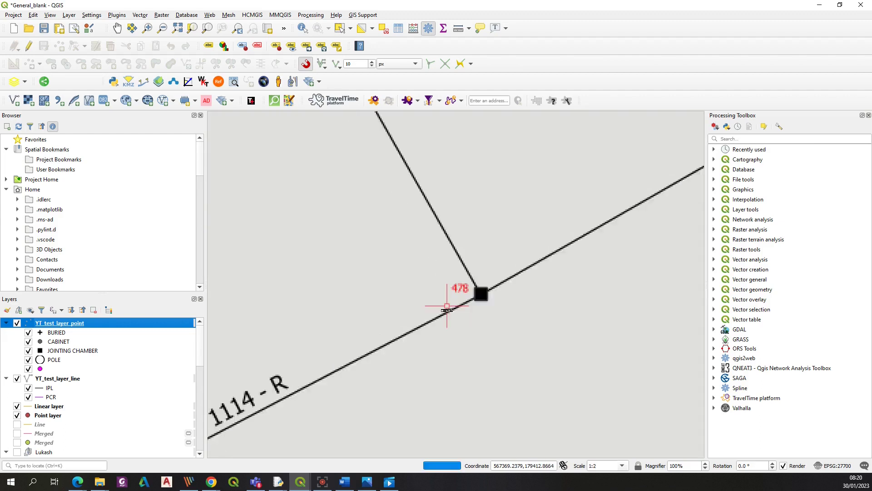
{"action": "scroll", "coordinate": [445, 302], "scroll_direction": "down", "scroll_amount": 4}
{"action": "scroll", "coordinate": [231, 292], "scroll_direction": "up", "scroll_amount": 3}
Step: Enable showing all labels, including colliding ones, in the rendering options of YT_test_layer_point's Main label rule
{"action": "left_click", "coordinate": [50, 387]}
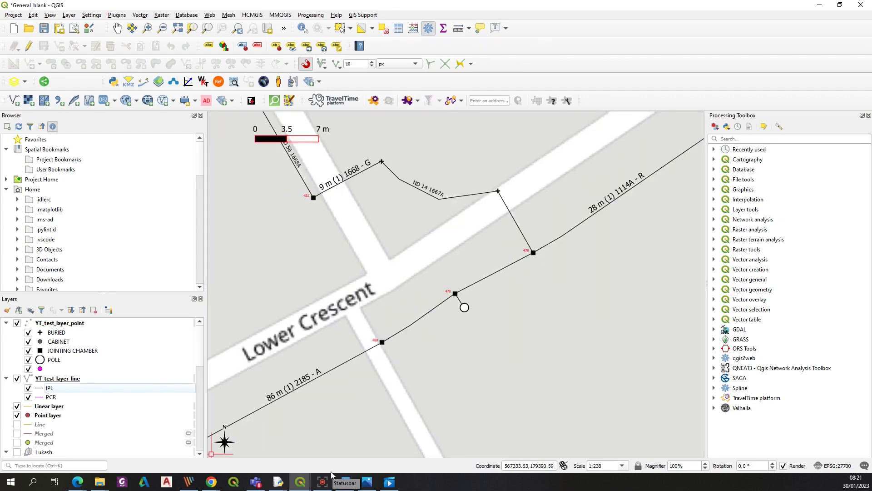
{"action": "left_click", "coordinate": [59, 323]}
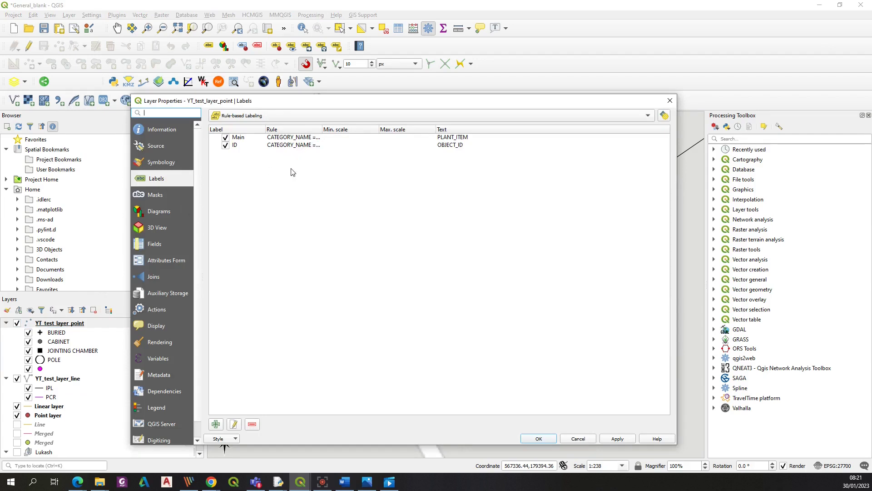
{"action": "double_click", "coordinate": [346, 121]}
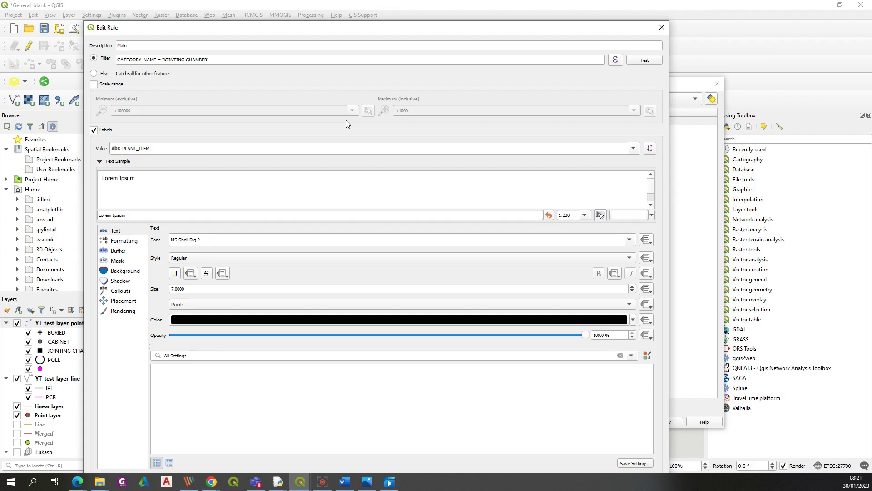
{"action": "left_click", "coordinate": [124, 311]}
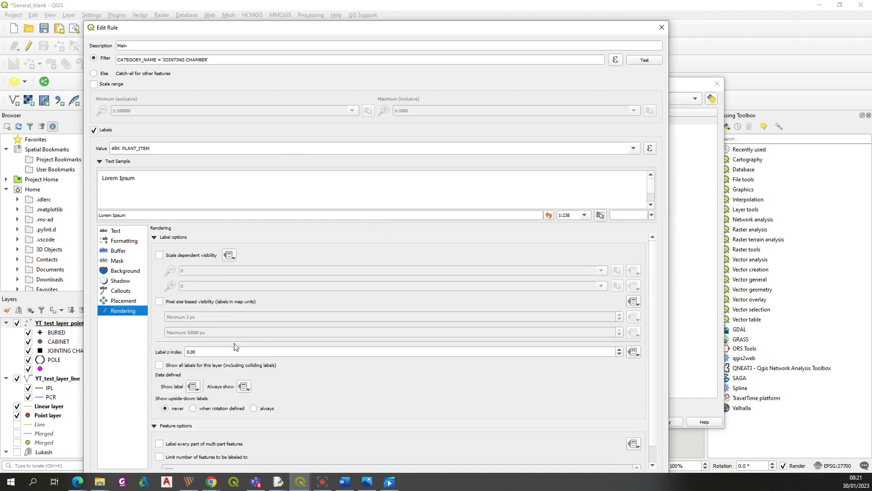
{"action": "left_click", "coordinate": [159, 366]}
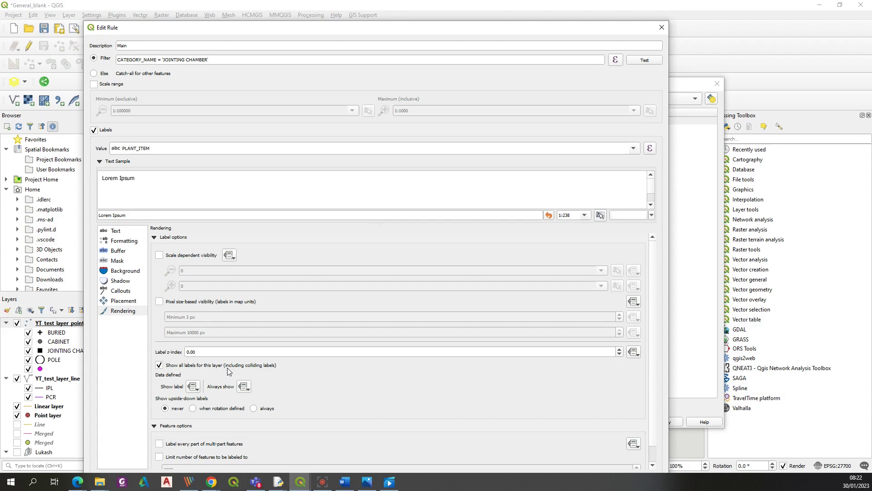
{"action": "key", "text": "Escape"}
Step: Open the rendering options of the ID label rule and accept the rule
{"action": "double_click", "coordinate": [335, 128]}
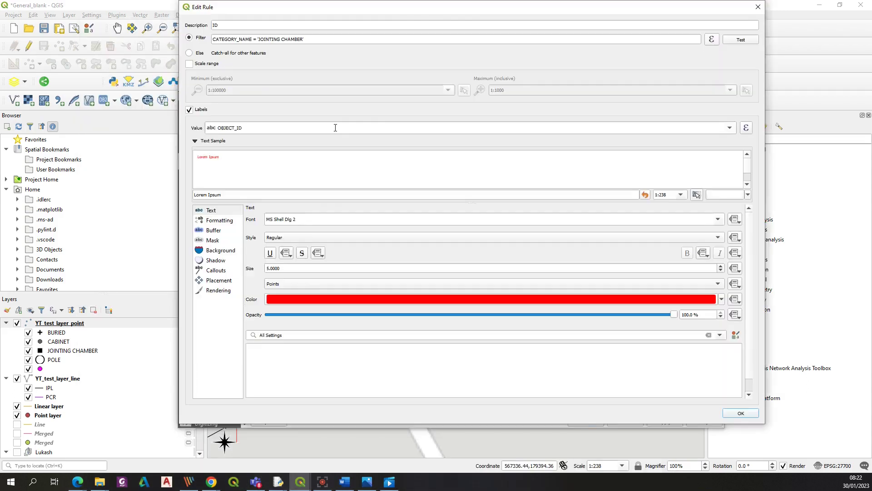
{"action": "left_click", "coordinate": [212, 291]}
{"action": "key", "text": "Return"}
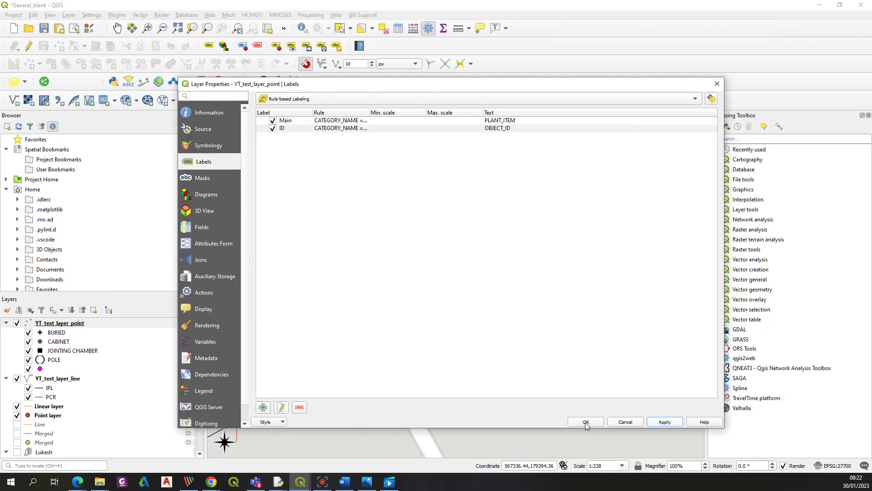
Step: Accept YT_test_layer_point's layer properties and examine the labels around the JBF 2 jointing chamber up close
{"action": "left_click", "coordinate": [585, 419]}
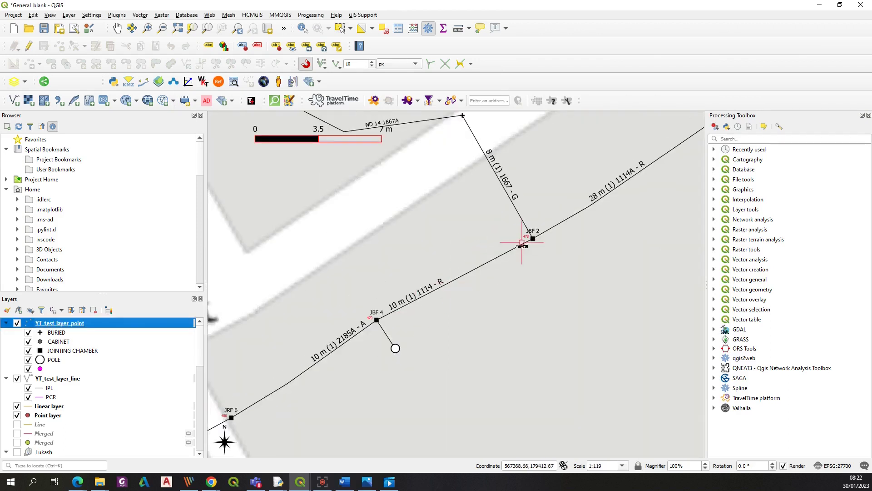
{"action": "scroll", "coordinate": [540, 251], "scroll_direction": "up", "scroll_amount": 3}
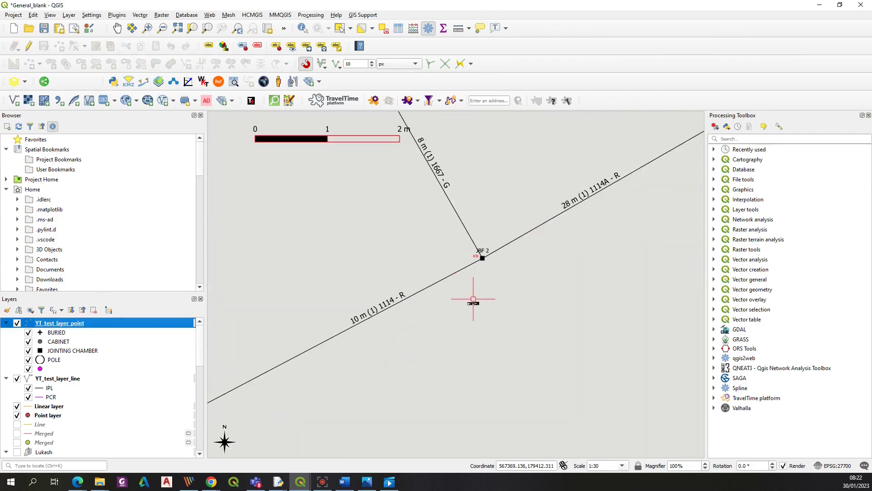
{"action": "scroll", "coordinate": [474, 264], "scroll_direction": "up", "scroll_amount": 1}
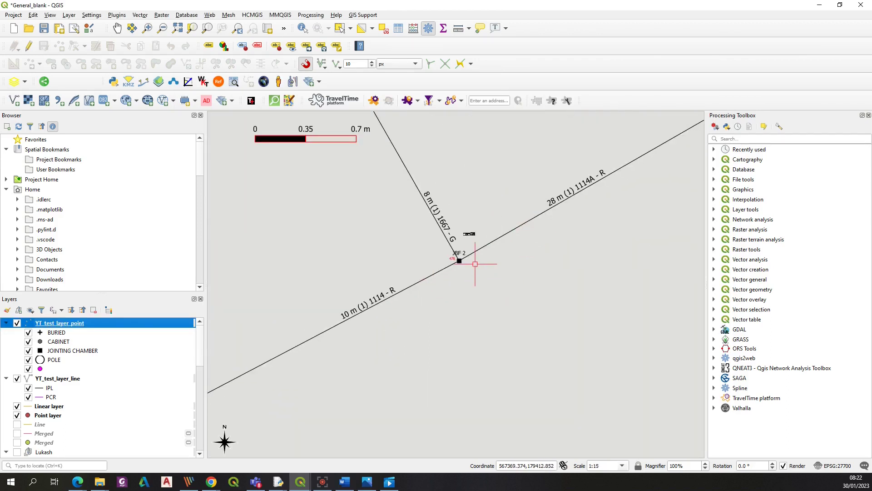
Step: Set the Y placement offset of YT_test_layer_point's ID label rule to 3 mm and apply the layer properties
{"action": "right_click", "coordinate": [86, 324]}
{"action": "left_click", "coordinate": [132, 283]}
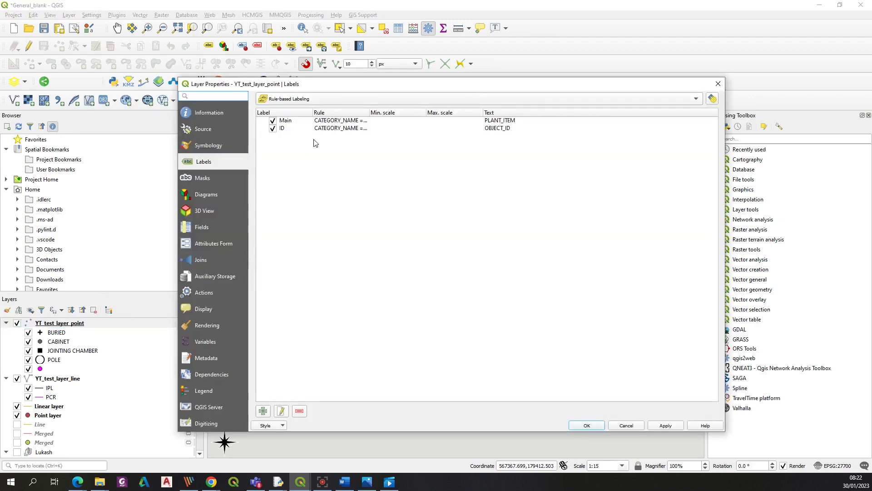
{"action": "double_click", "coordinate": [355, 129]}
{"action": "left_click", "coordinate": [218, 280]}
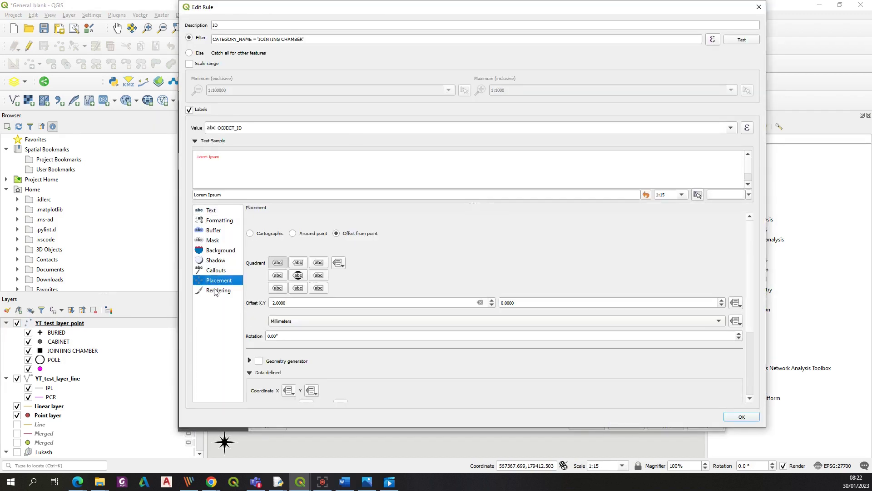
{"action": "left_click", "coordinate": [502, 303]}
{"action": "left_click", "coordinate": [741, 417]}
{"action": "left_click", "coordinate": [666, 427]}
{"action": "left_click", "coordinate": [573, 430]}
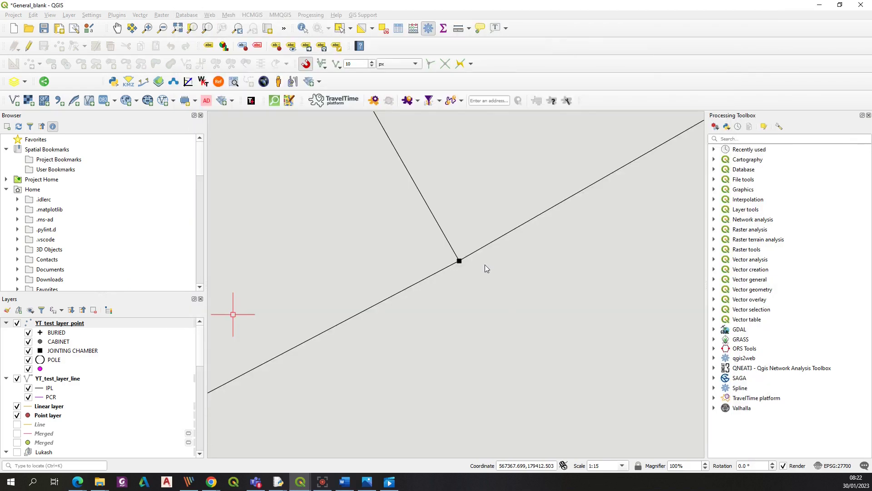
Step: Readjust the Y placement offset of the point layer's ID label rule and accept the layer properties
{"action": "right_click", "coordinate": [103, 327]}
{"action": "left_click", "coordinate": [150, 287]}
{"action": "left_click", "coordinate": [217, 280]}
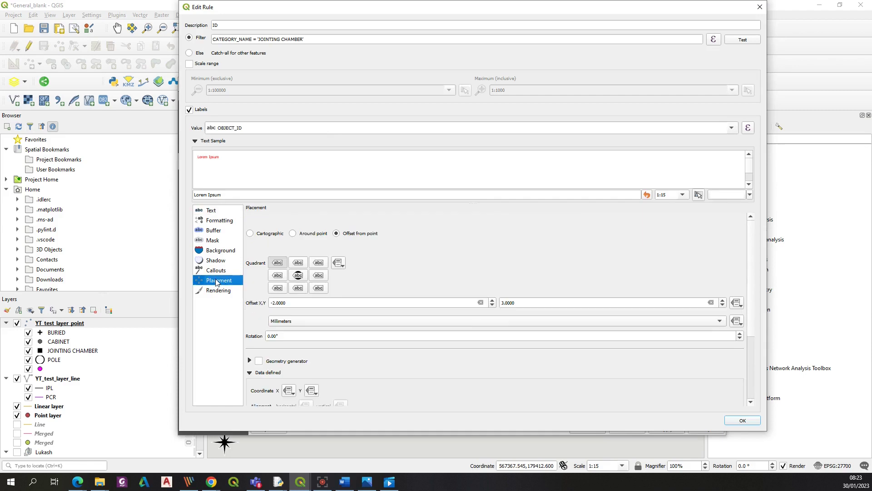
{"action": "left_click", "coordinate": [504, 303]}
{"action": "left_click", "coordinate": [742, 420]}
{"action": "left_click", "coordinate": [577, 429]}
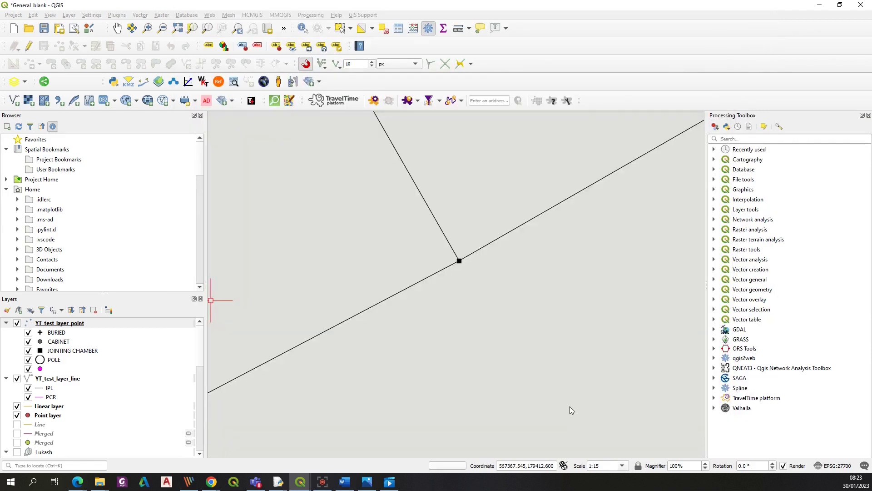
Step: Refine the ID label rule's Y offset once more, accept the layer properties, and check the jointing chamber labels at several scales
{"action": "right_click", "coordinate": [80, 324]}
{"action": "left_click", "coordinate": [96, 289]}
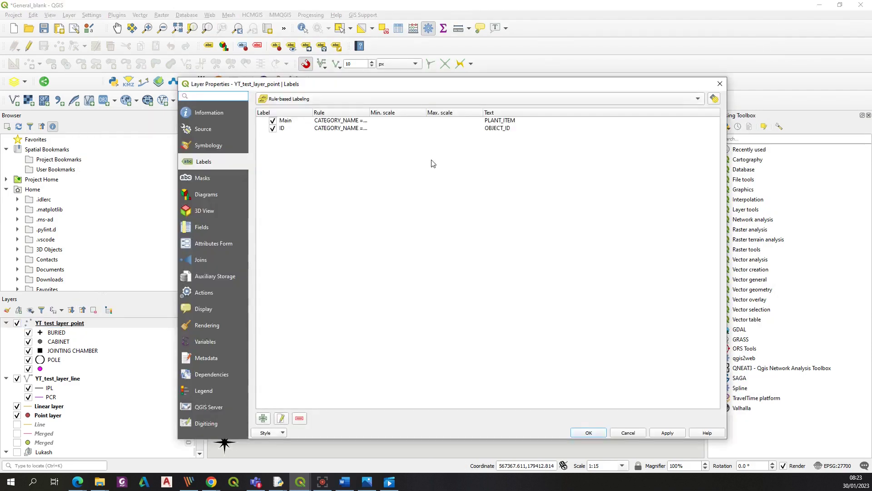
{"action": "double_click", "coordinate": [348, 128]}
{"action": "left_click", "coordinate": [503, 303]}
{"action": "key", "text": "Return"}
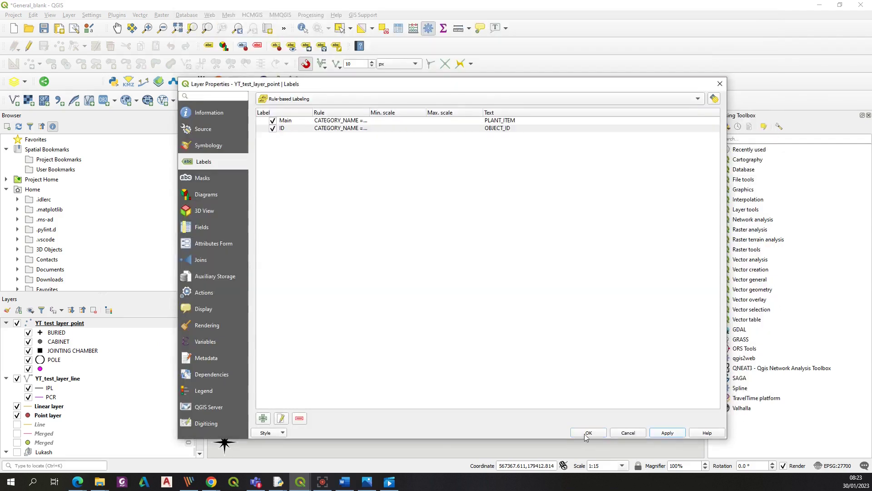
{"action": "left_click", "coordinate": [587, 431]}
{"action": "scroll", "coordinate": [423, 299], "scroll_direction": "down", "scroll_amount": 3}
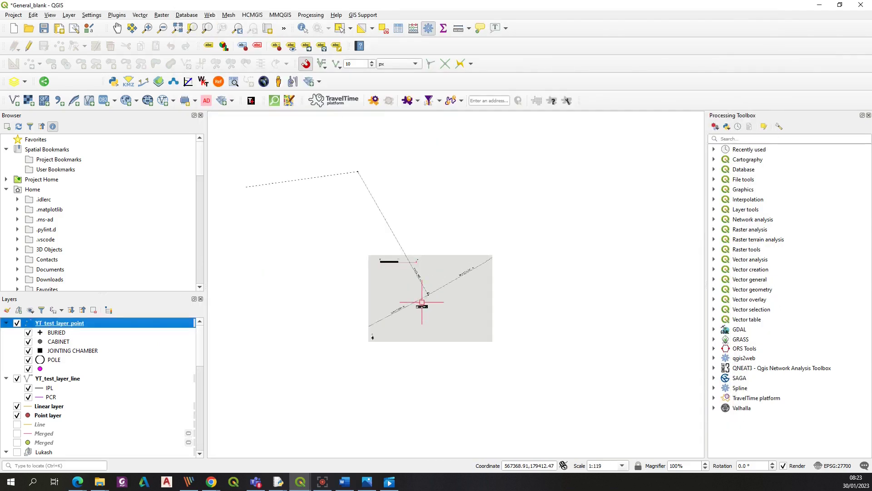
{"action": "scroll", "coordinate": [454, 306], "scroll_direction": "up", "scroll_amount": 1}
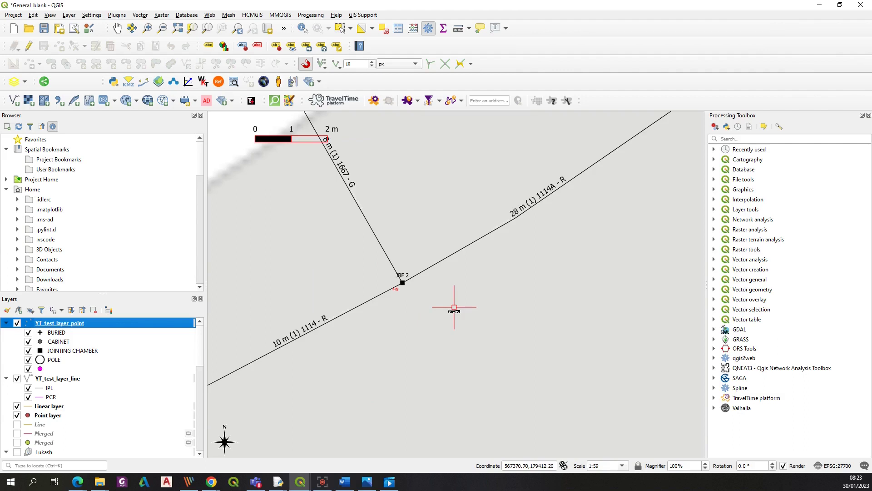
{"action": "scroll", "coordinate": [341, 350], "scroll_direction": "down", "scroll_amount": 3}
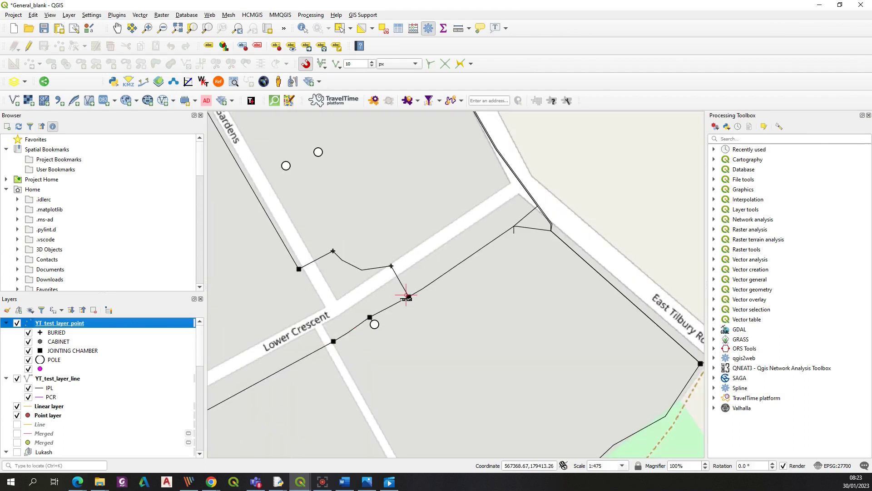
{"action": "scroll", "coordinate": [406, 296], "scroll_direction": "down", "scroll_amount": 1}
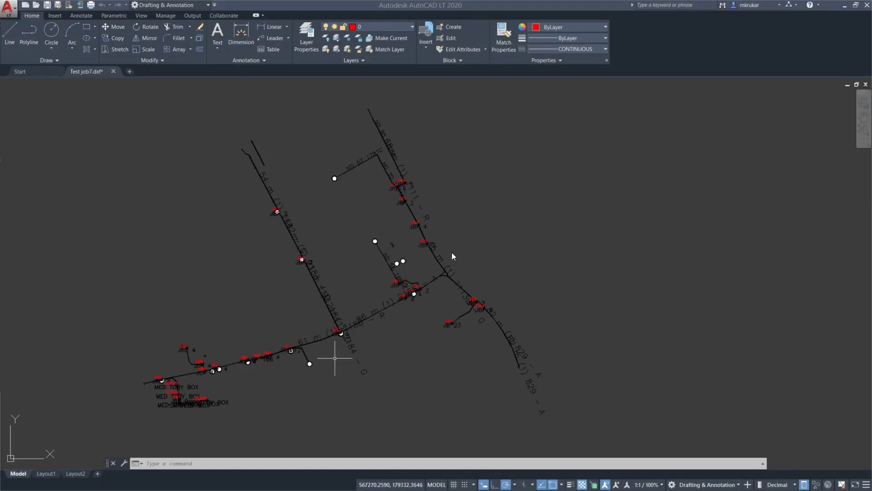
Step: In AutoCAD, examine the labels in Test job7.dxf and view the quick properties of the line text "61 m (1) 2186 - R"
{"action": "scroll", "coordinate": [453, 253], "scroll_direction": "up", "scroll_amount": 4}
{"action": "scroll", "coordinate": [456, 255], "scroll_direction": "down", "scroll_amount": 5}
{"action": "scroll", "coordinate": [383, 318], "scroll_direction": "up", "scroll_amount": 5}
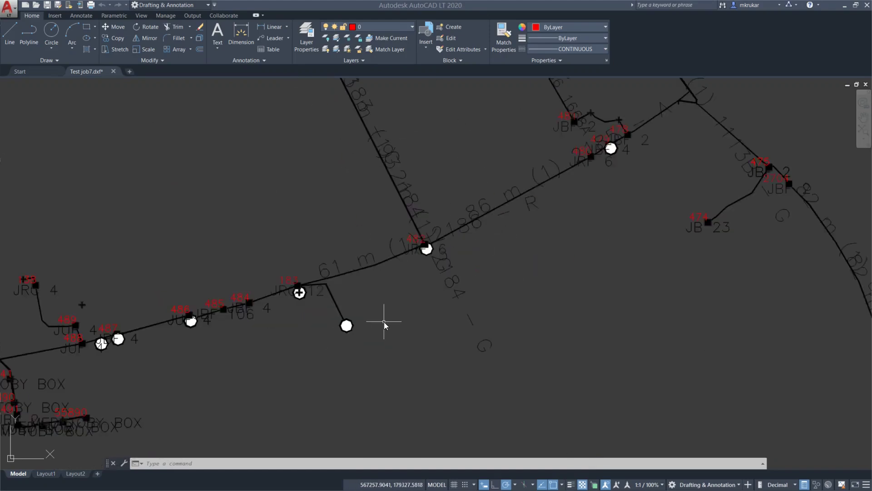
{"action": "scroll", "coordinate": [506, 288], "scroll_direction": "down", "scroll_amount": 5}
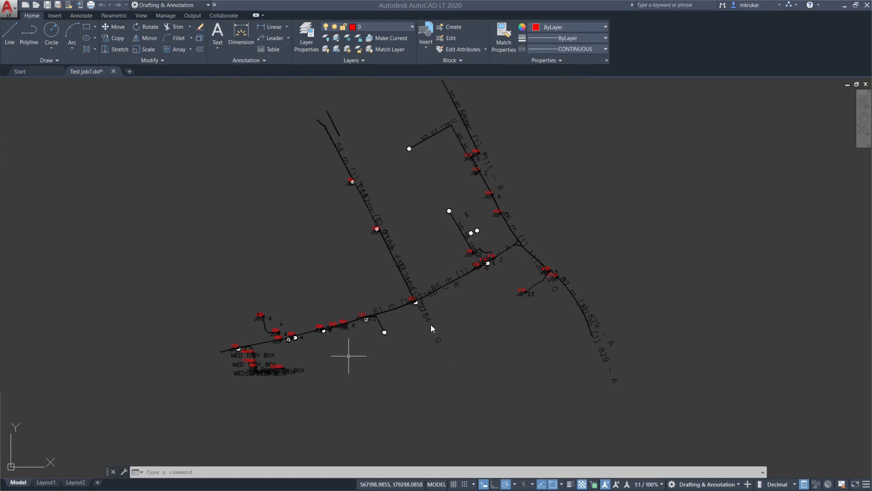
{"action": "scroll", "coordinate": [383, 350], "scroll_direction": "up", "scroll_amount": 2}
{"action": "scroll", "coordinate": [383, 350], "scroll_direction": "down", "scroll_amount": 3}
{"action": "scroll", "coordinate": [396, 286], "scroll_direction": "up", "scroll_amount": 5}
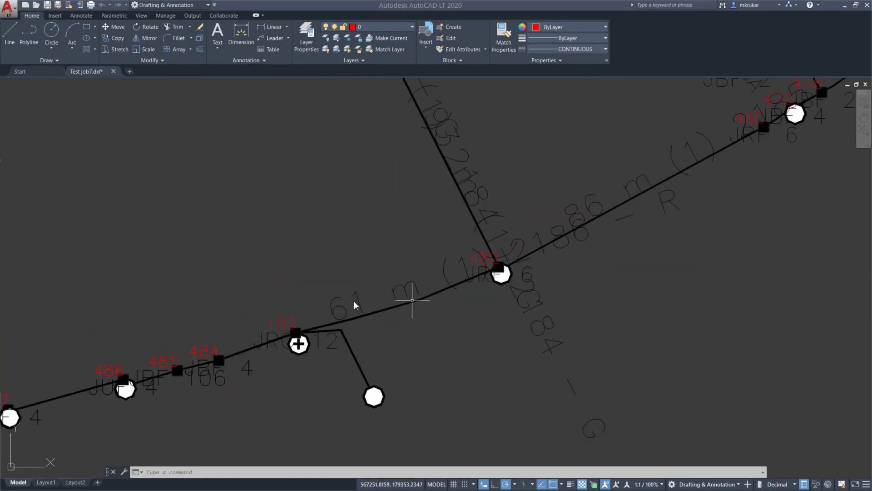
{"action": "left_click", "coordinate": [357, 306]}
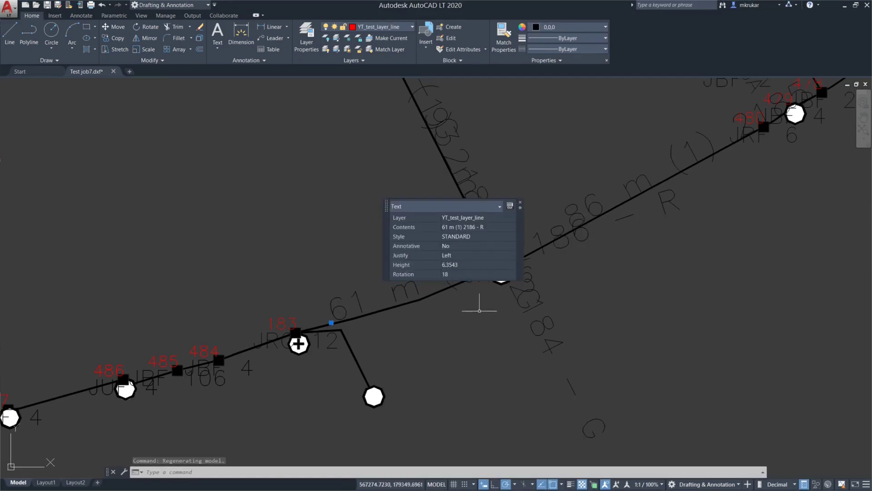
{"action": "left_click", "coordinate": [521, 203]}
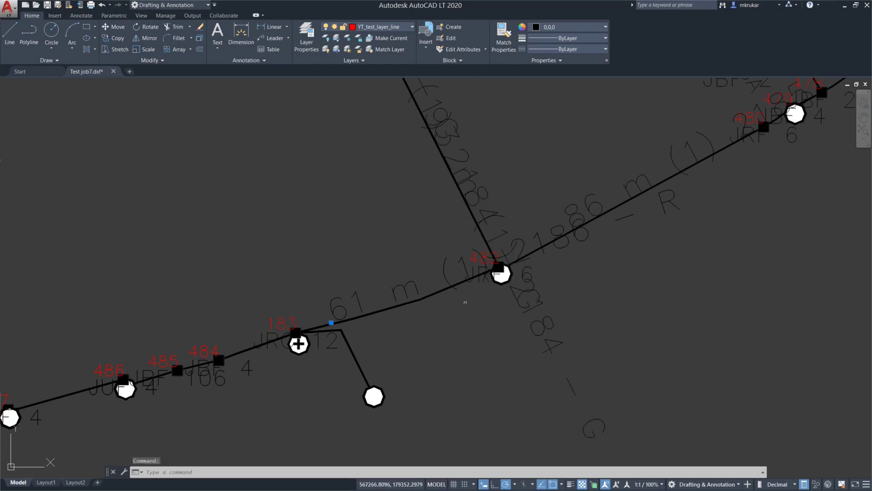
Step: Examine the size, overlap and placement of the line and jointing chamber texts throughout the exported drawing
{"action": "scroll", "coordinate": [391, 286], "scroll_direction": "down", "scroll_amount": 4}
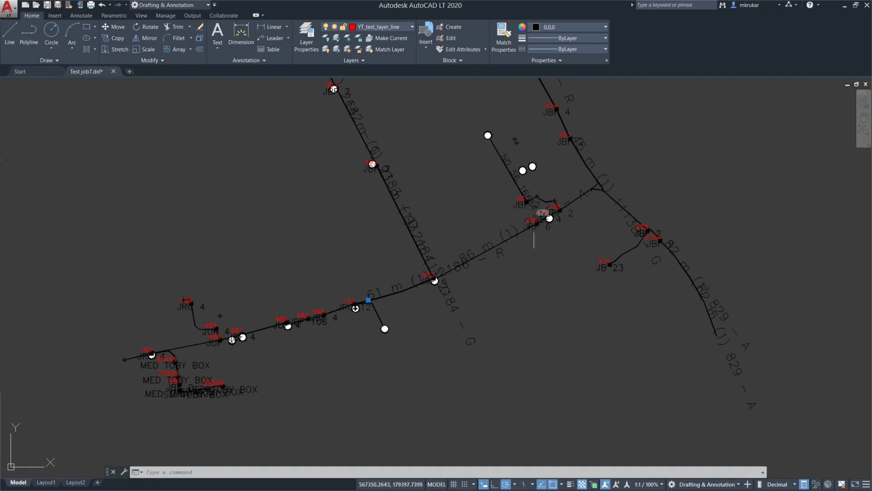
{"action": "scroll", "coordinate": [420, 295], "scroll_direction": "up", "scroll_amount": 4}
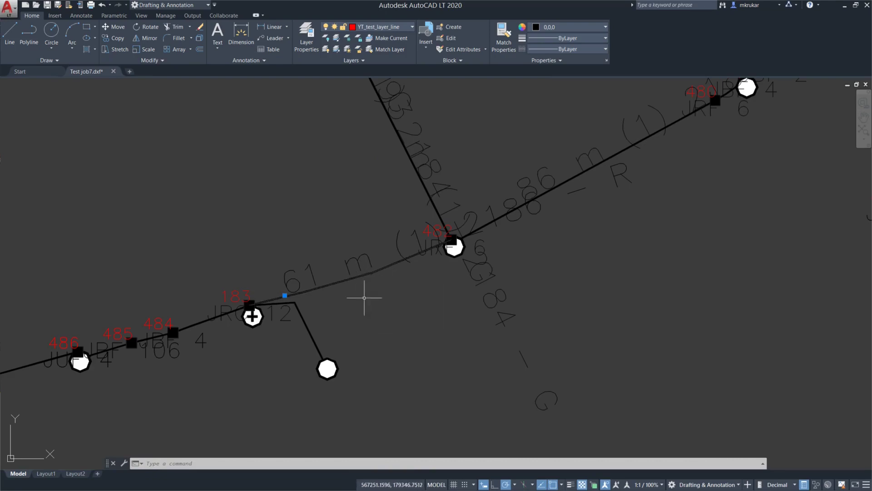
{"action": "scroll", "coordinate": [362, 301], "scroll_direction": "down", "scroll_amount": 2}
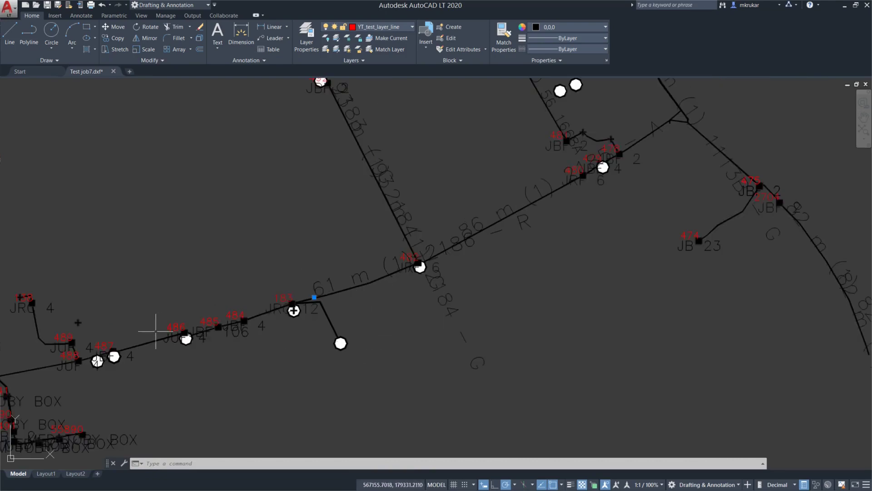
{"action": "scroll", "coordinate": [226, 378], "scroll_direction": "down", "scroll_amount": 4}
{"action": "scroll", "coordinate": [165, 375], "scroll_direction": "up", "scroll_amount": 4}
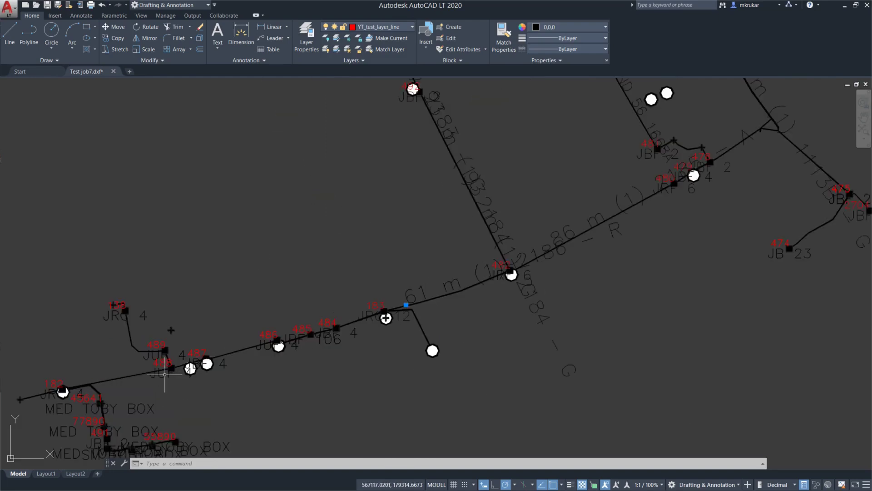
{"action": "scroll", "coordinate": [268, 383], "scroll_direction": "up", "scroll_amount": 2}
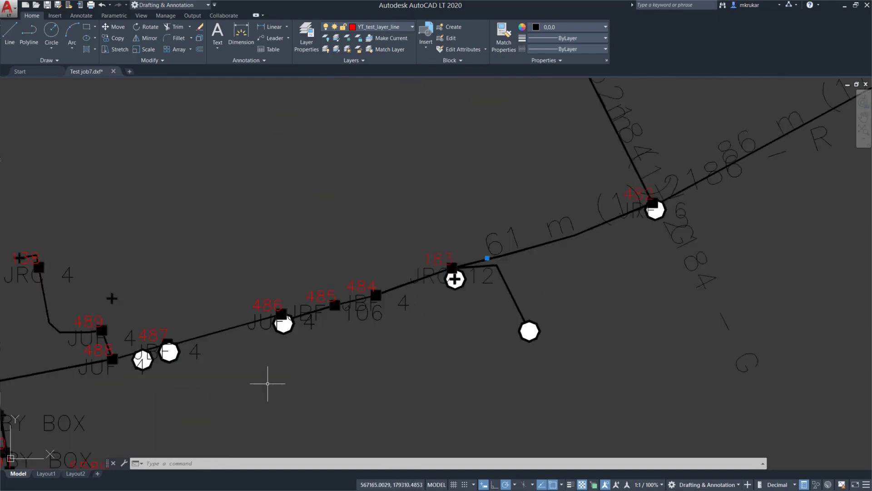
{"action": "scroll", "coordinate": [233, 302], "scroll_direction": "down", "scroll_amount": 3}
{"action": "scroll", "coordinate": [350, 259], "scroll_direction": "down", "scroll_amount": 1}
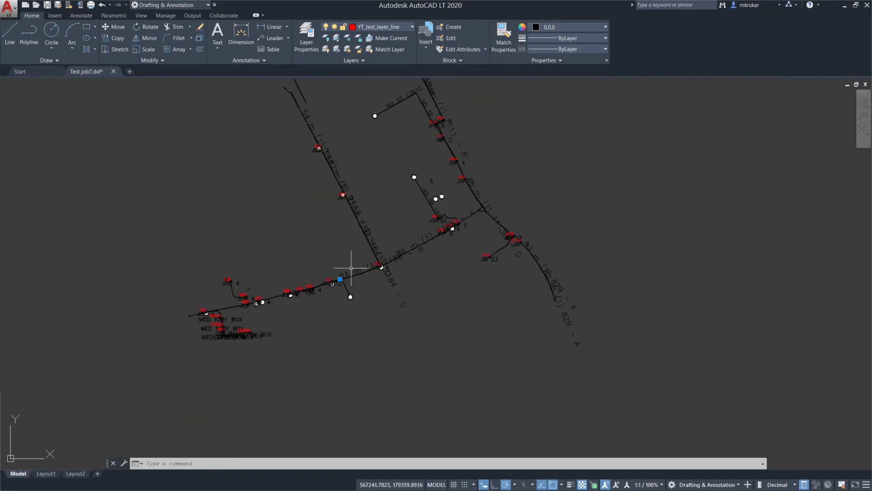
{"action": "scroll", "coordinate": [338, 272], "scroll_direction": "up", "scroll_amount": 2}
{"action": "scroll", "coordinate": [476, 198], "scroll_direction": "up", "scroll_amount": 2}
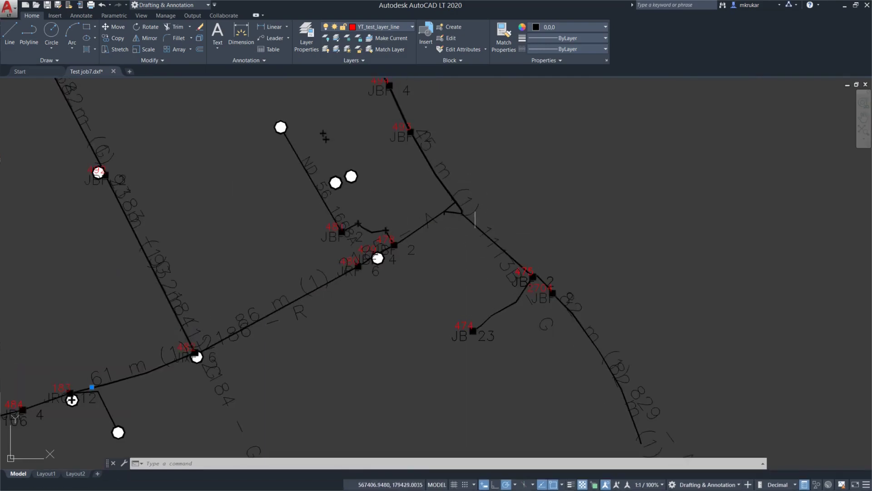
{"action": "scroll", "coordinate": [392, 249], "scroll_direction": "down", "scroll_amount": 4}
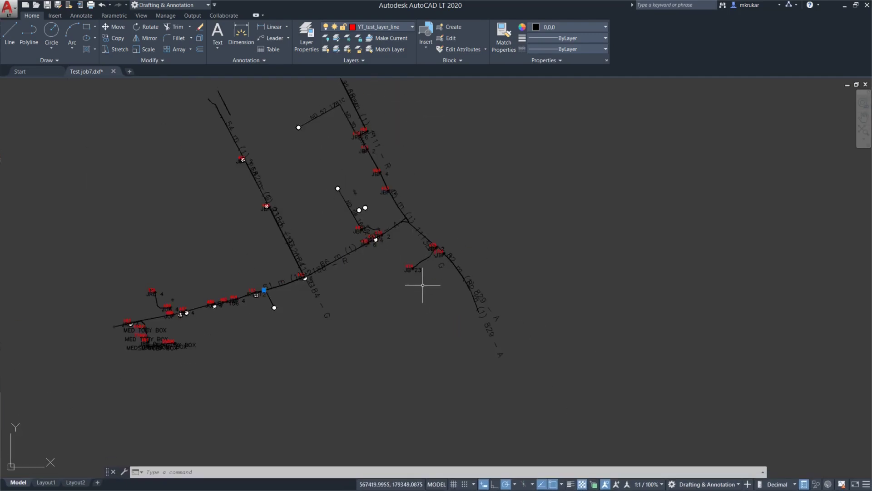
{"action": "scroll", "coordinate": [407, 214], "scroll_direction": "up", "scroll_amount": 4}
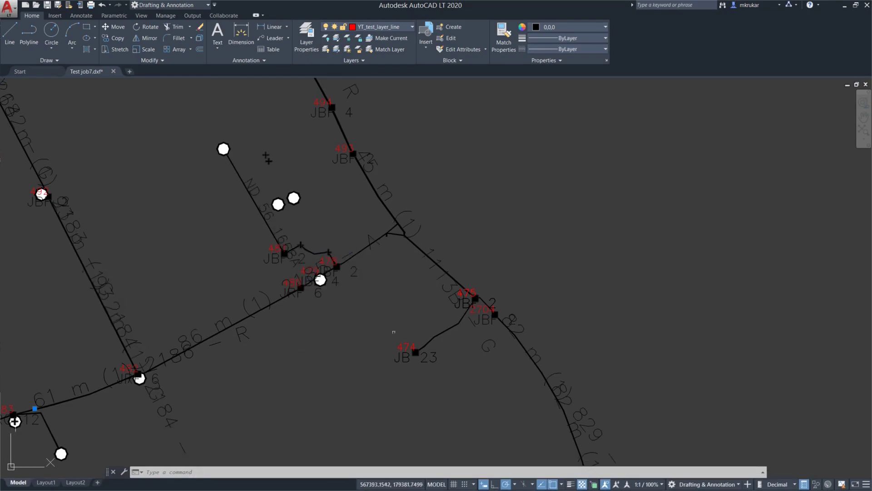
Step: Close AutoCAD and return to the YT_test layers in the QGIS project
{"action": "left_click", "coordinate": [866, 7]}
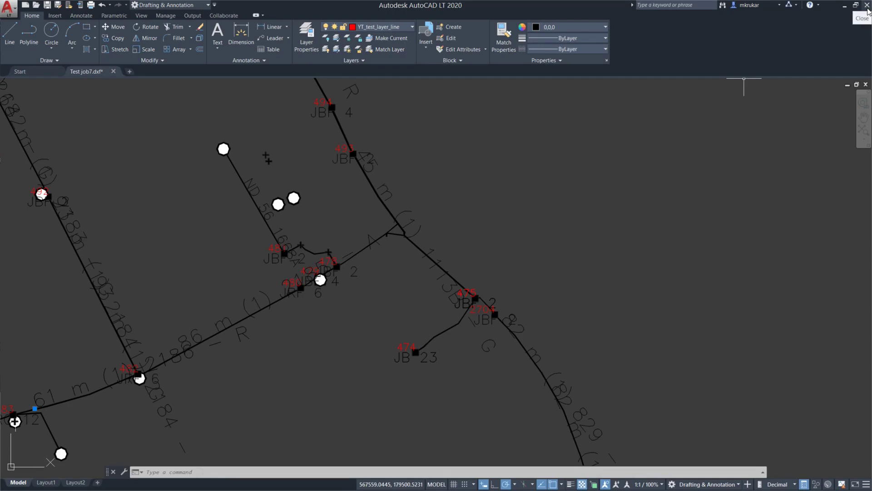
{"action": "left_click", "coordinate": [425, 270]}
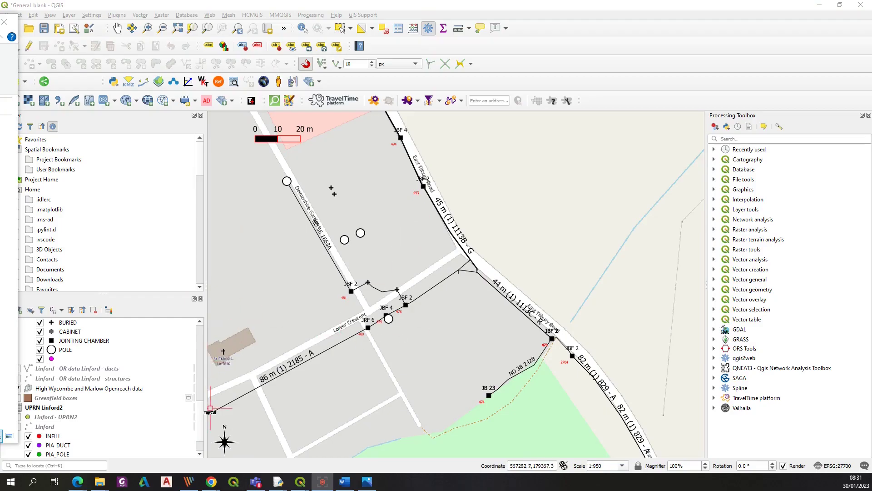
{"action": "scroll", "coordinate": [202, 327], "scroll_direction": "up", "scroll_amount": 3}
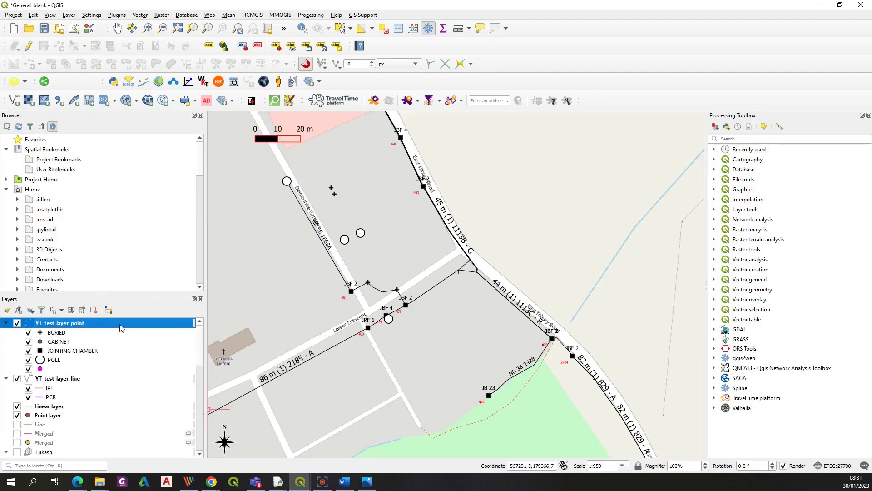
Step: Set the text size of YT_test_layer_line's ND label rule to 3 points and accept the rule
{"action": "left_click", "coordinate": [72, 380]}
{"action": "right_click", "coordinate": [71, 380]}
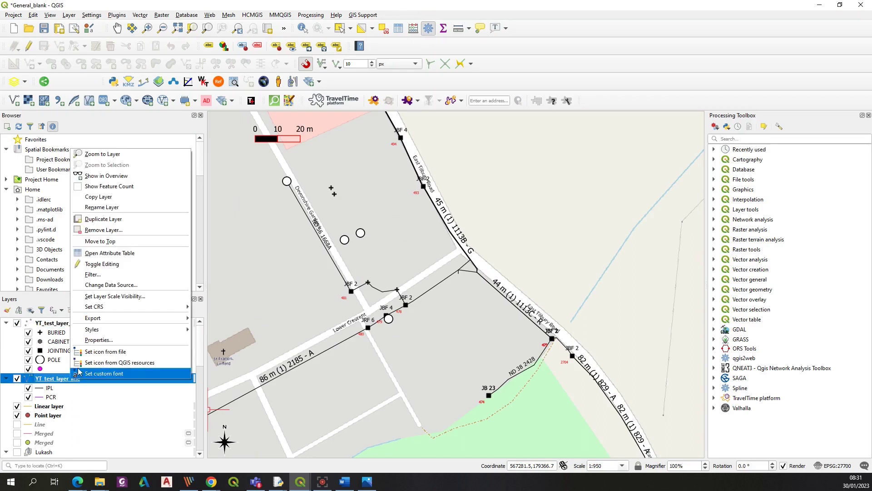
{"action": "left_click", "coordinate": [94, 342]}
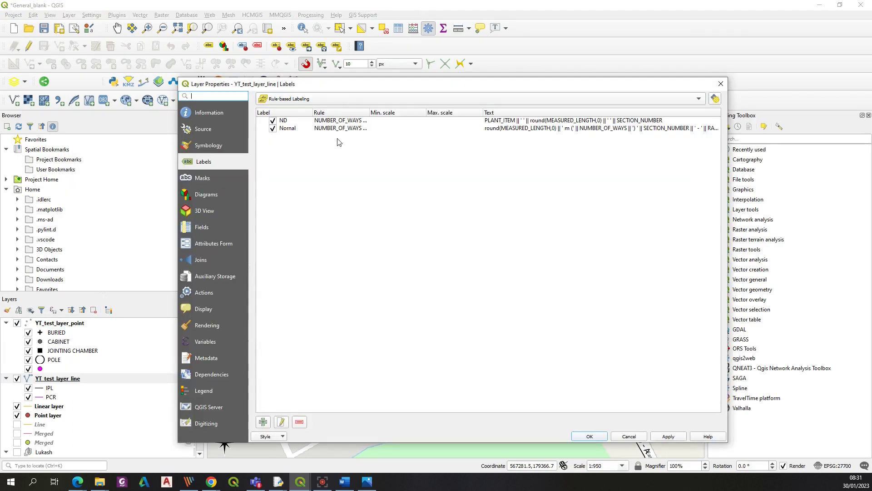
{"action": "double_click", "coordinate": [346, 121]}
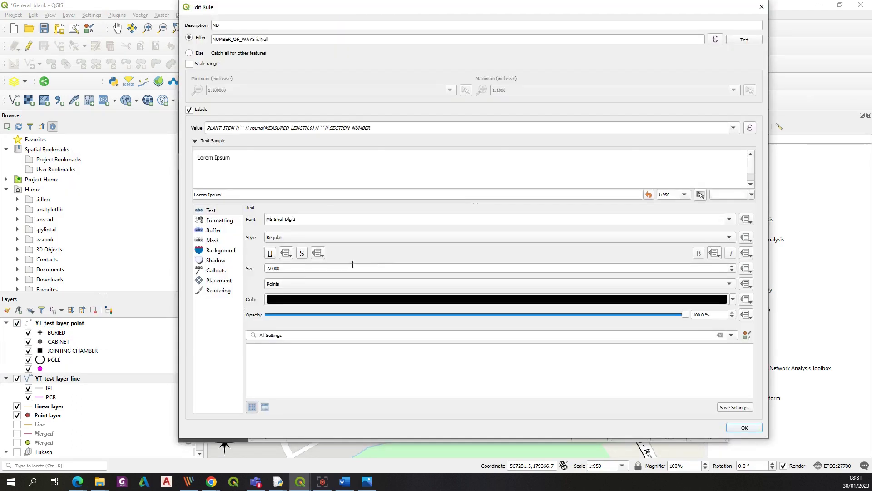
{"action": "left_click", "coordinate": [268, 270]}
{"action": "type", "text": "3"}
{"action": "left_click", "coordinate": [743, 428]}
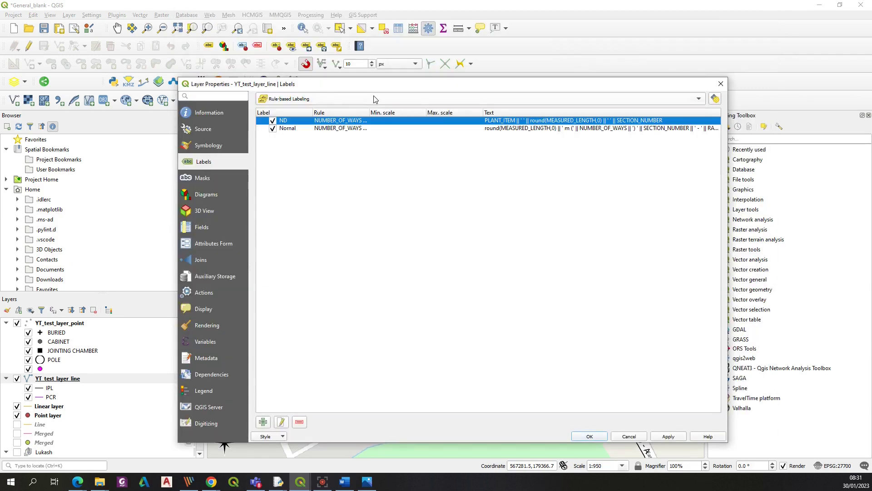
Step: Change the text size of YT_test_layer_line's Normal label rule to match the ND rule and apply the layer's label settings
{"action": "double_click", "coordinate": [357, 127]}
{"action": "left_click", "coordinate": [269, 268]}
{"action": "key", "text": "Delete"}
{"action": "left_click", "coordinate": [745, 431]}
{"action": "left_click", "coordinate": [668, 436]}
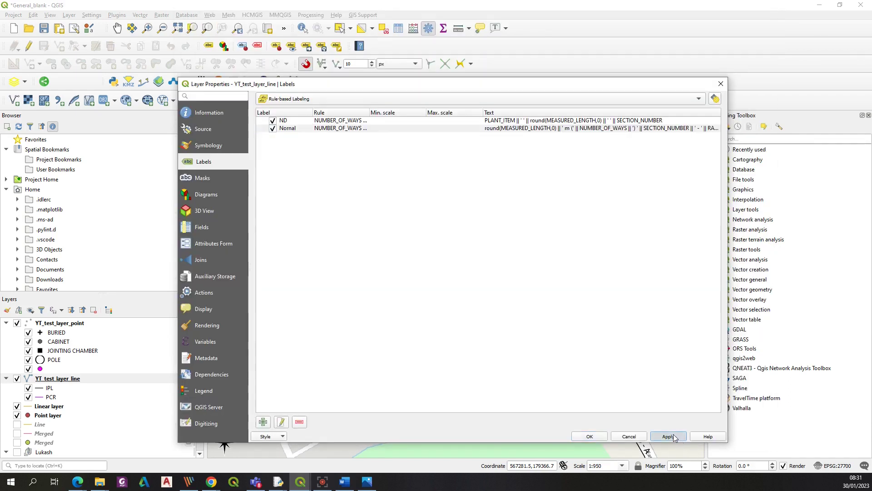
{"action": "left_click", "coordinate": [592, 437]}
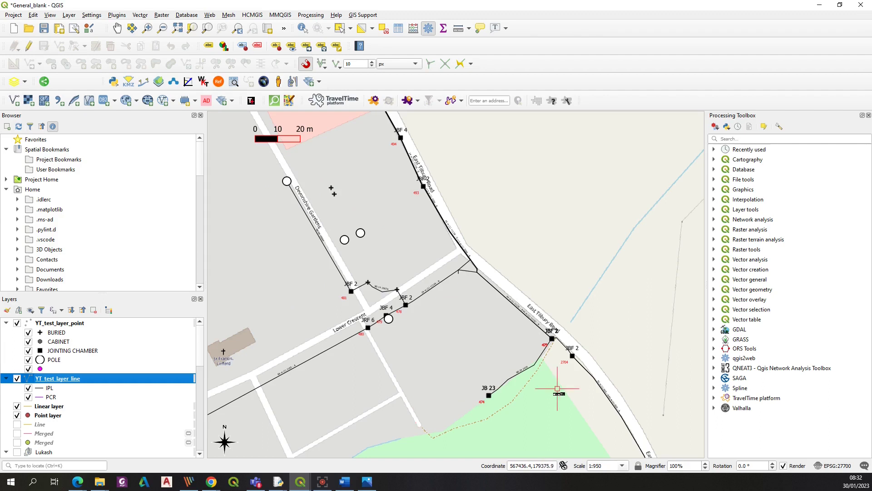
Step: Export only YT_test_layer_point and YT_test_layer_line to Test job8.dxf at symbology scale 1:1500
{"action": "left_click", "coordinate": [13, 15]}
{"action": "mouse_move", "coordinate": [50, 156]}
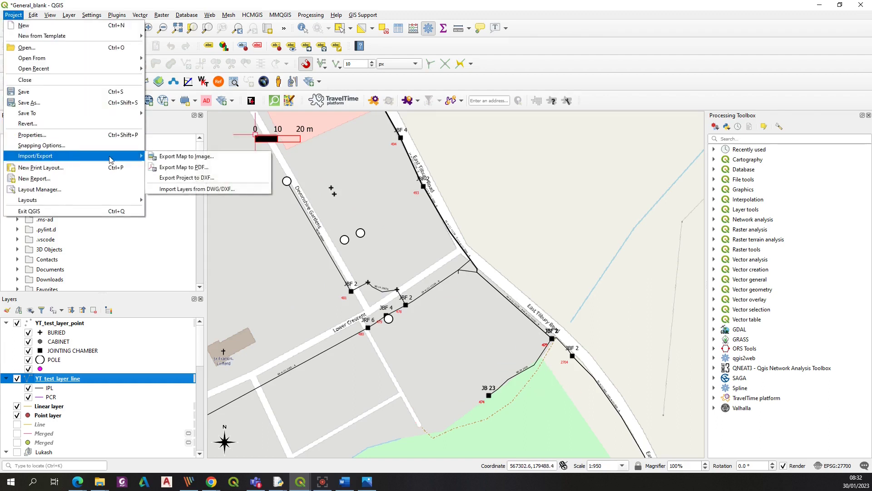
{"action": "left_click", "coordinate": [181, 177]}
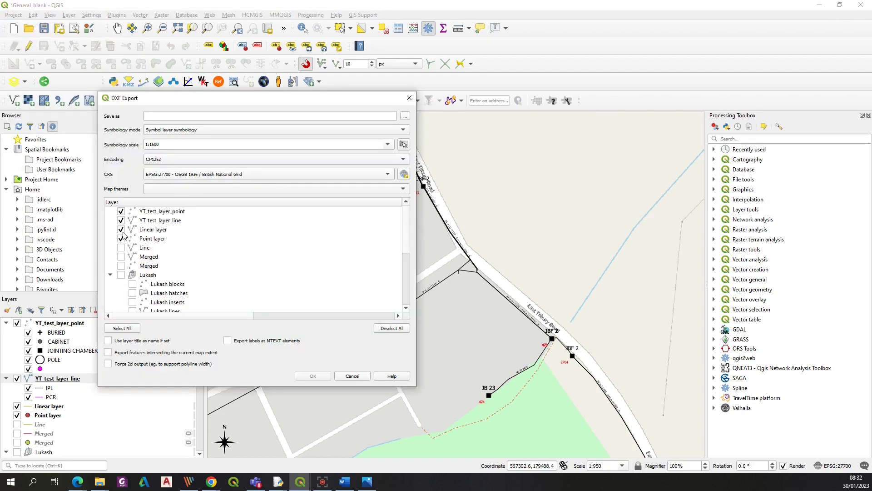
{"action": "left_click", "coordinate": [405, 116]}
{"action": "key", "text": "Return"}
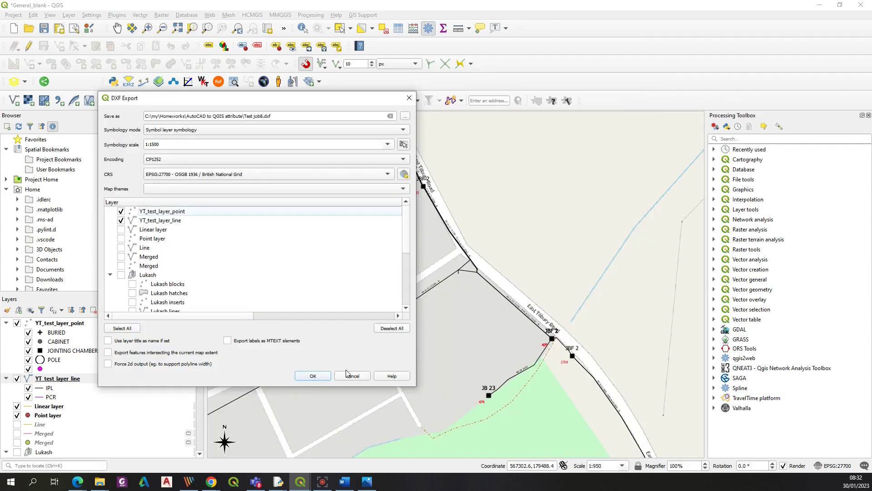
{"action": "left_click", "coordinate": [316, 378]}
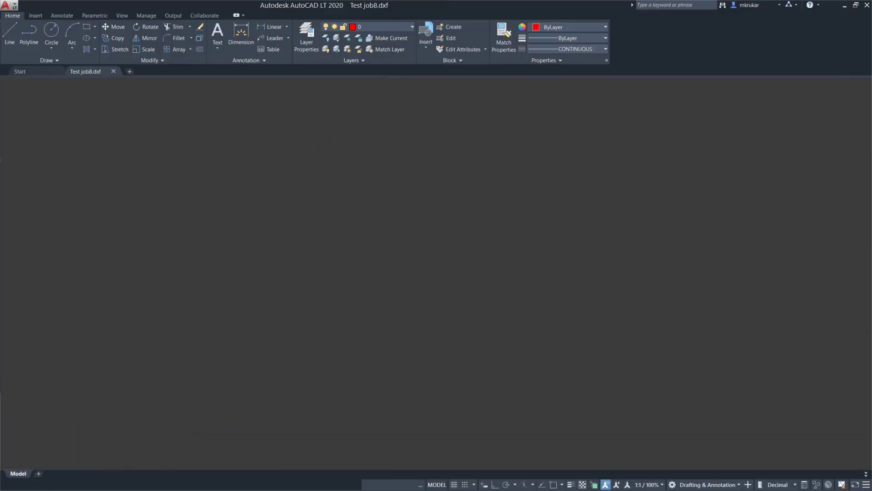
Step: In AutoCAD, examine the label sizes and overlaps in Test job8.dxf and view the quick properties of the line text "28 m (1) 1114A - R"
{"action": "scroll", "coordinate": [412, 249], "scroll_direction": "down", "scroll_amount": 3}
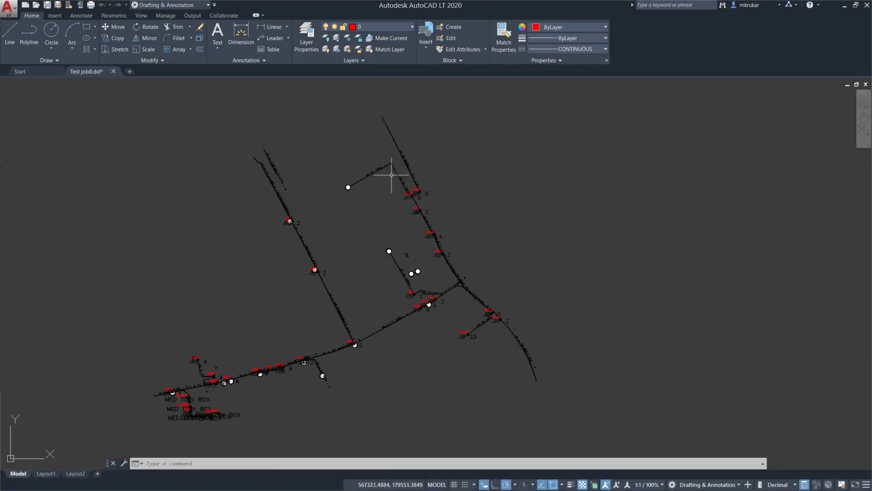
{"action": "scroll", "coordinate": [423, 343], "scroll_direction": "up", "scroll_amount": 4}
{"action": "scroll", "coordinate": [417, 273], "scroll_direction": "down", "scroll_amount": 4}
{"action": "scroll", "coordinate": [253, 331], "scroll_direction": "up", "scroll_amount": 4}
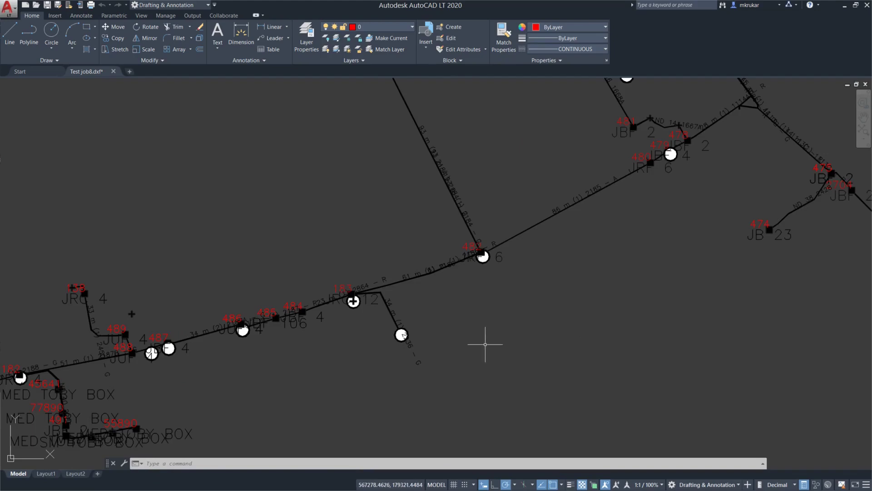
{"action": "scroll", "coordinate": [485, 343], "scroll_direction": "down", "scroll_amount": 2}
{"action": "scroll", "coordinate": [443, 253], "scroll_direction": "down", "scroll_amount": 2}
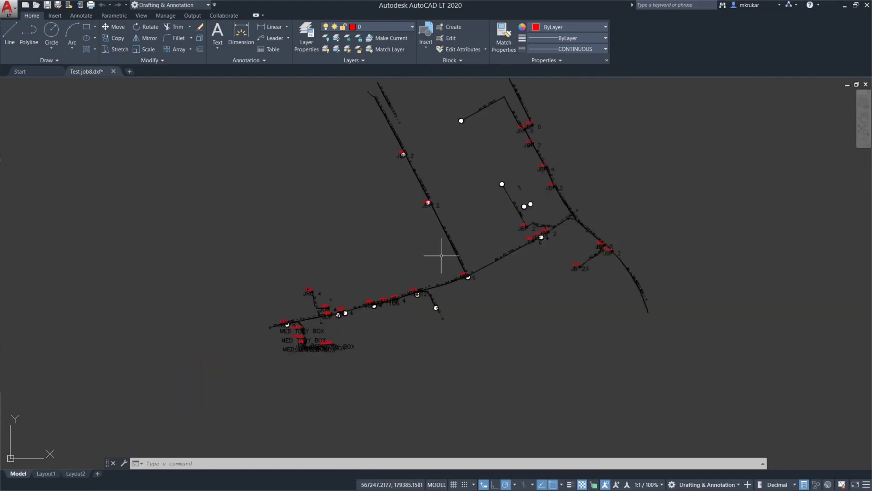
{"action": "scroll", "coordinate": [643, 220], "scroll_direction": "up", "scroll_amount": 4}
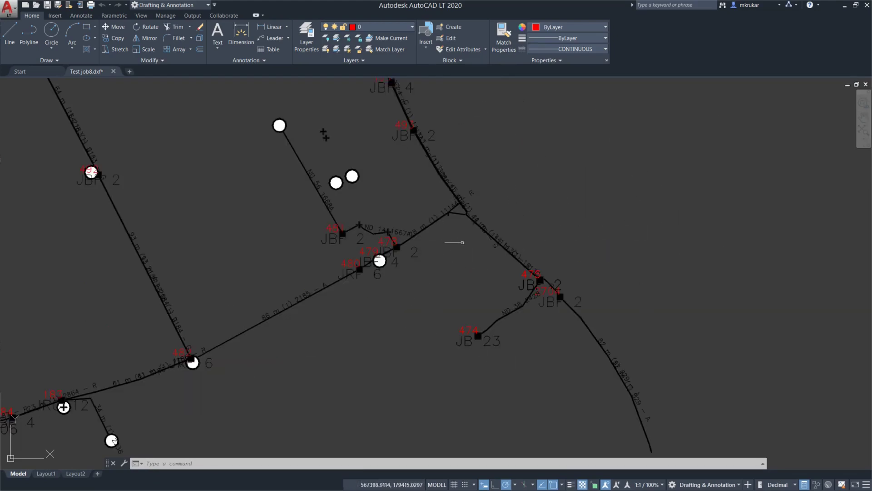
{"action": "scroll", "coordinate": [499, 241], "scroll_direction": "up", "scroll_amount": 4}
{"action": "key", "text": "Escape"}
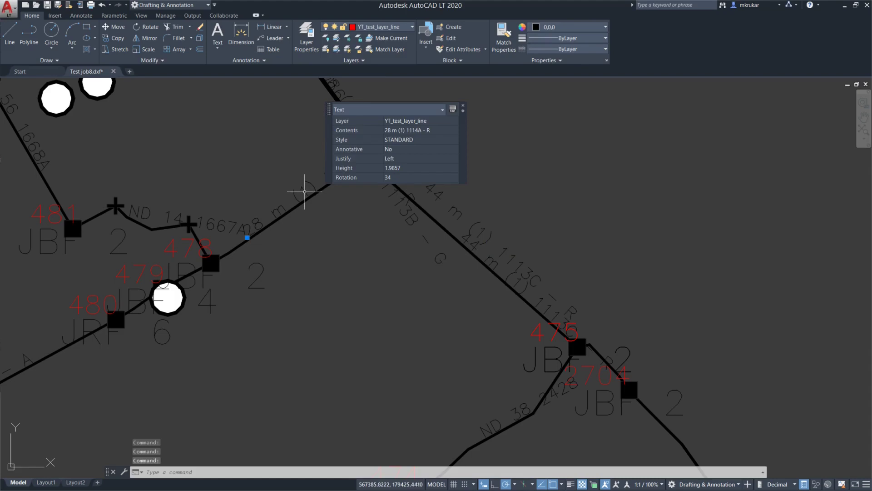
{"action": "key", "text": "Escape"}
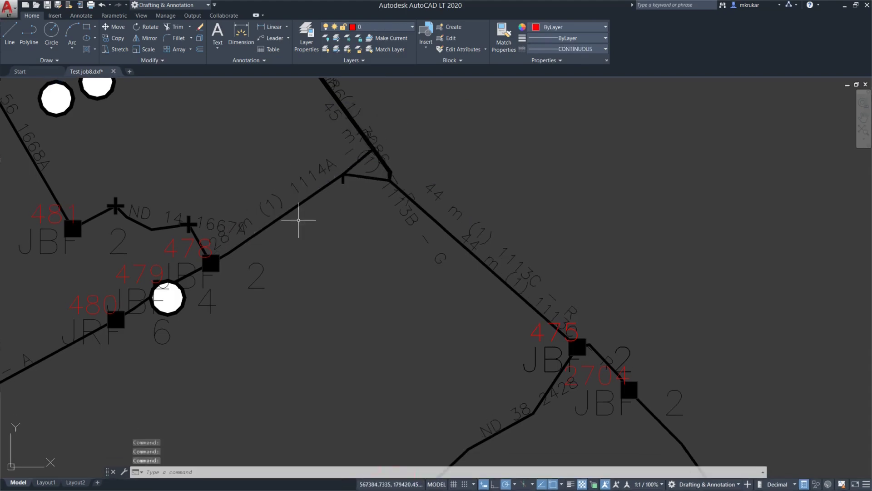
{"action": "scroll", "coordinate": [347, 239], "scroll_direction": "down", "scroll_amount": 2}
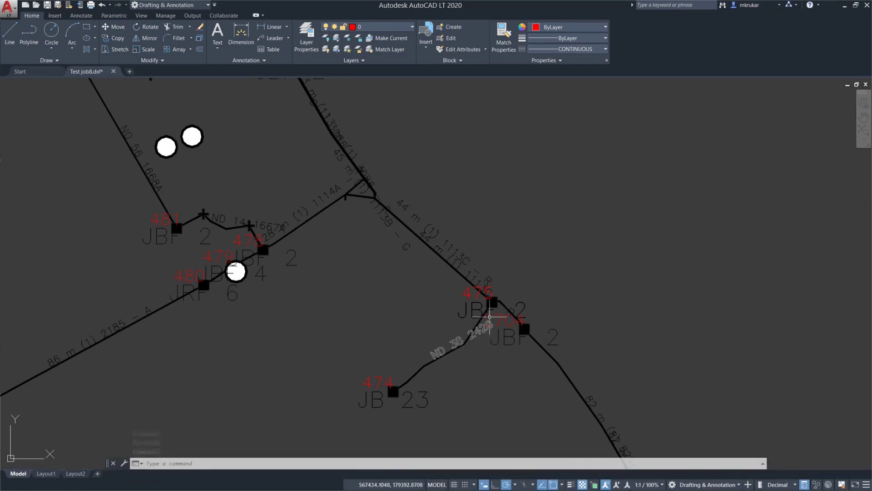
Step: Select all texts similar to the line text "44 m (1) 1113C - R" and set their height to 1
{"action": "left_click", "coordinate": [431, 234]}
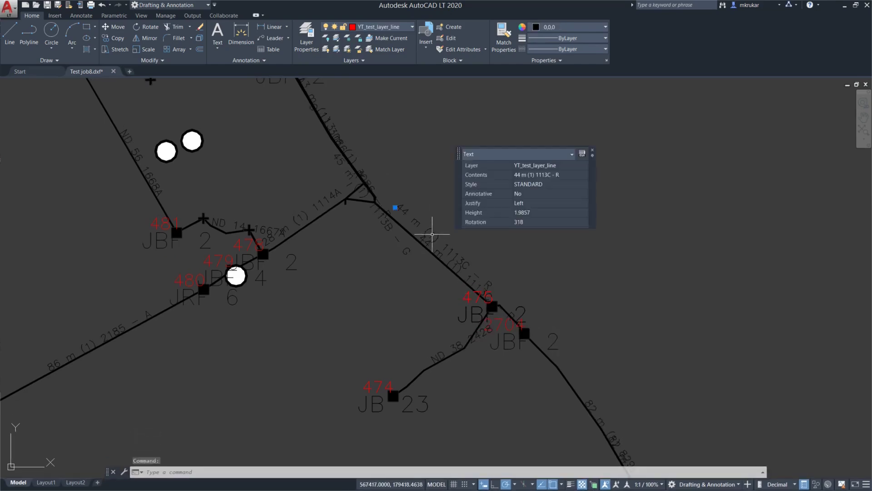
{"action": "right_click", "coordinate": [432, 234]}
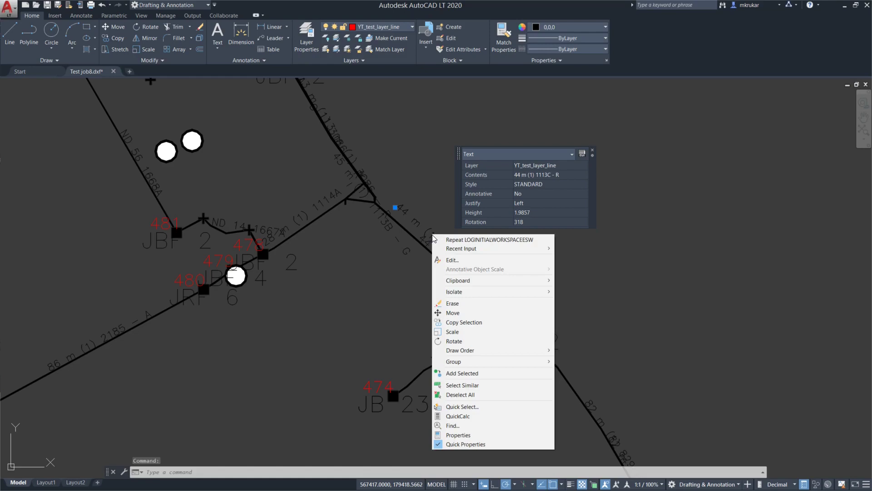
{"action": "left_click", "coordinate": [468, 385]}
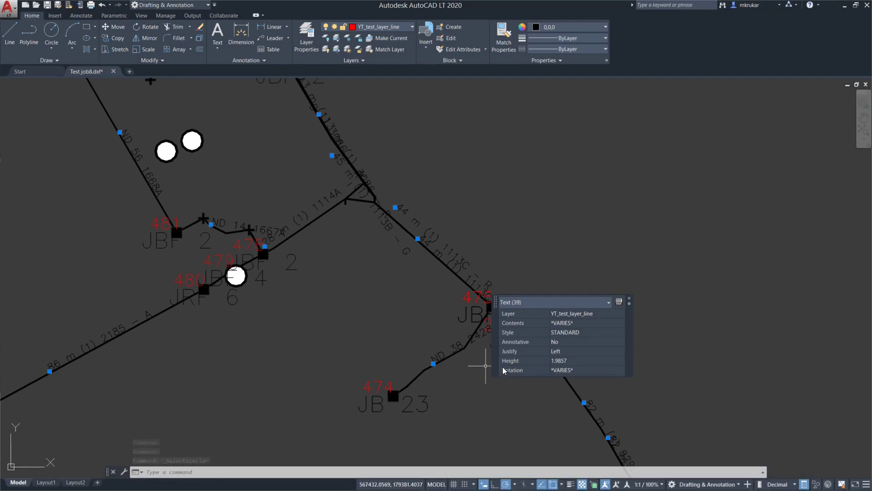
{"action": "left_click", "coordinate": [572, 365]}
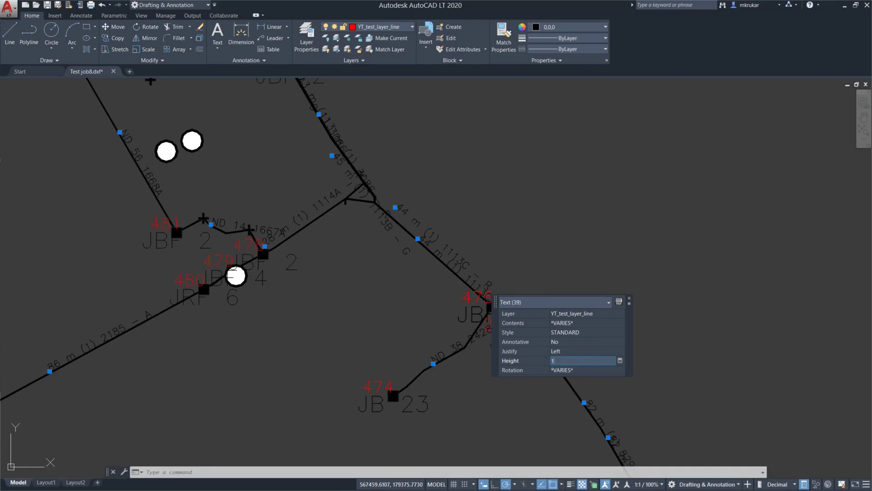
{"action": "key", "text": "Return"}
{"action": "key", "text": "Escape"}
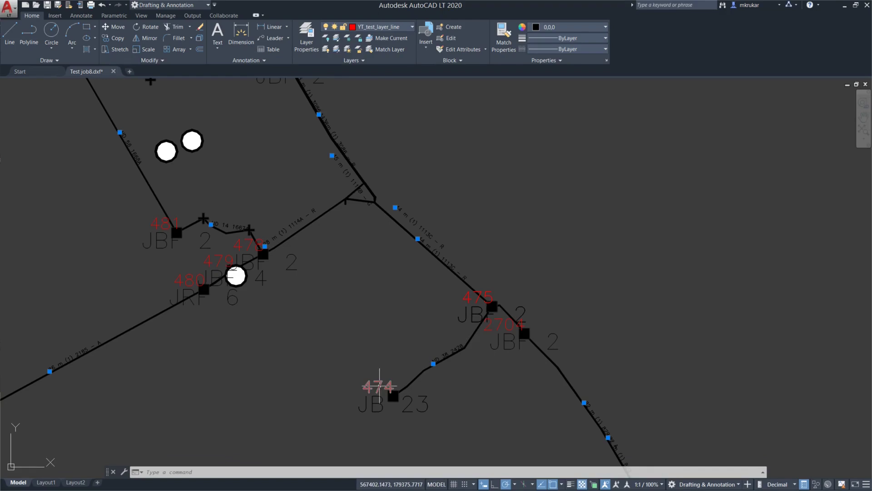
Step: Select all texts similar to the red point label "474" on YT_test_layer_point and set their height to 1.5
{"action": "scroll", "coordinate": [380, 386], "scroll_direction": "down", "scroll_amount": 2}
{"action": "scroll", "coordinate": [409, 253], "scroll_direction": "up", "scroll_amount": 4}
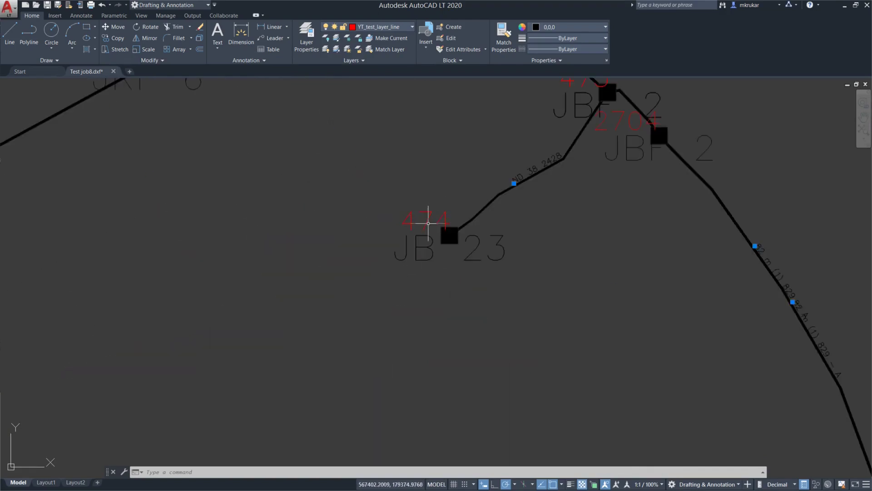
{"action": "scroll", "coordinate": [277, 275], "scroll_direction": "down", "scroll_amount": 4}
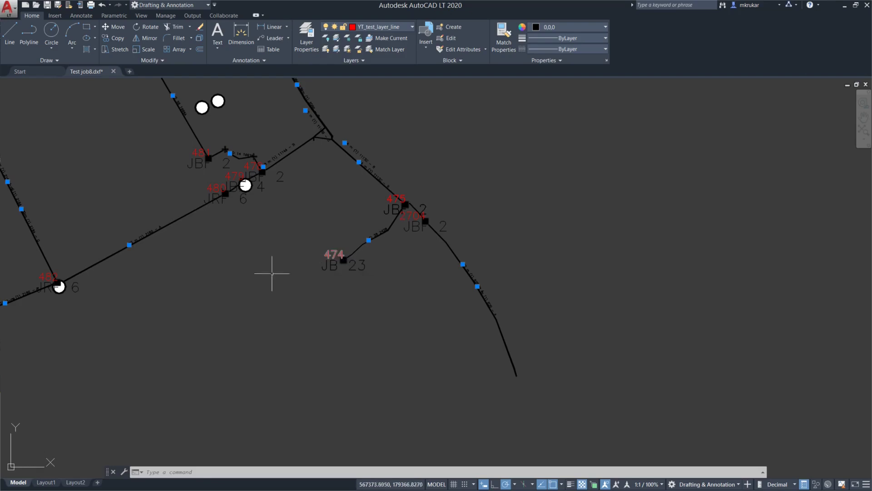
{"action": "right_click", "coordinate": [336, 254]}
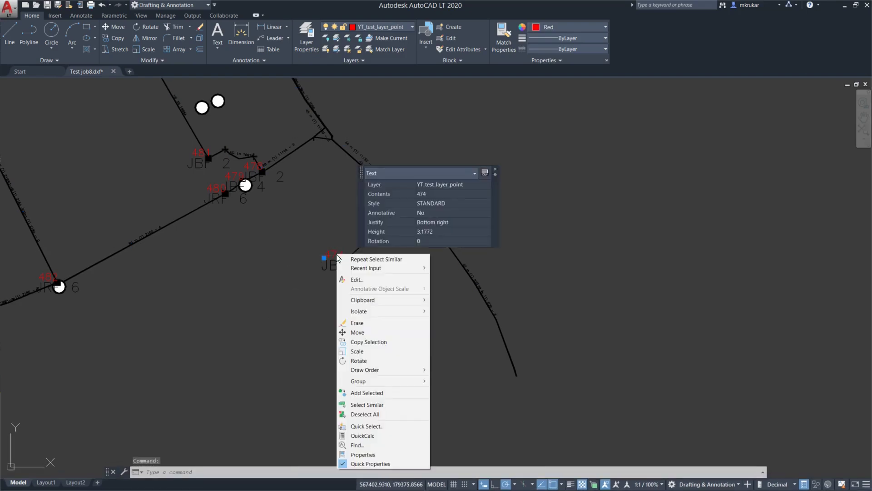
{"action": "left_click", "coordinate": [372, 406]}
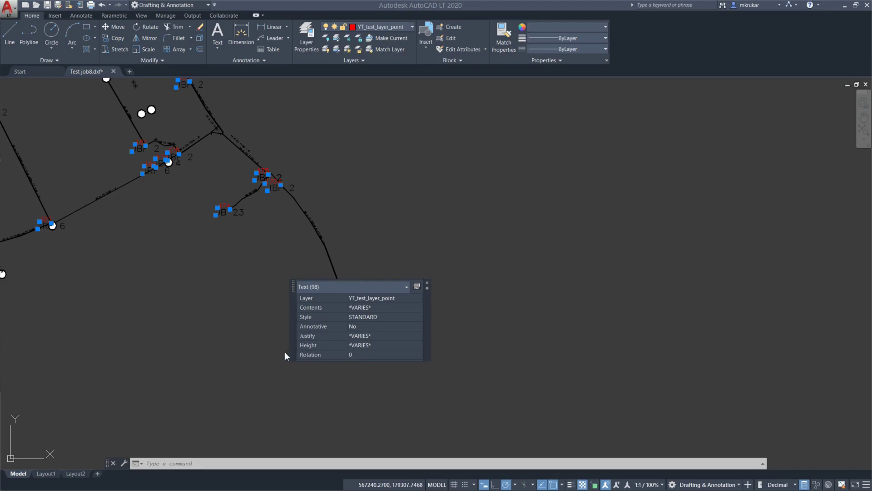
{"action": "left_click", "coordinate": [369, 345]}
{"action": "type", "text": "1"}
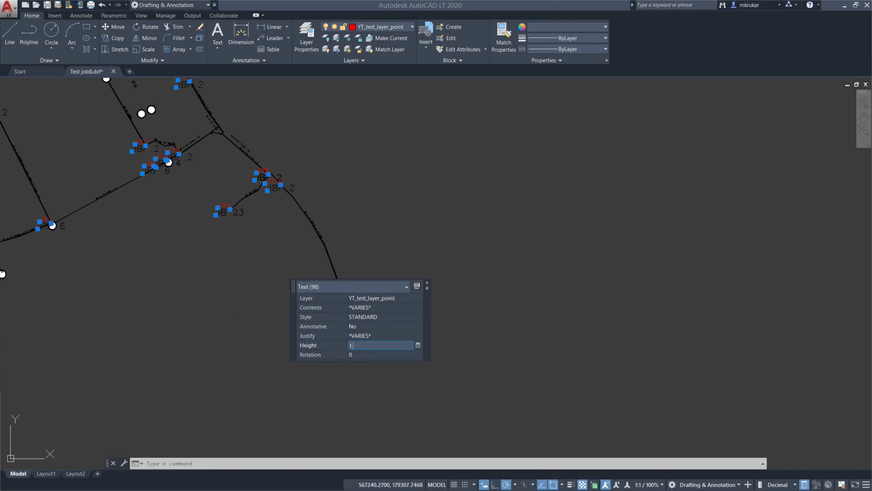
{"action": "type", "text": ",5"}
{"action": "key", "text": "Tab"}
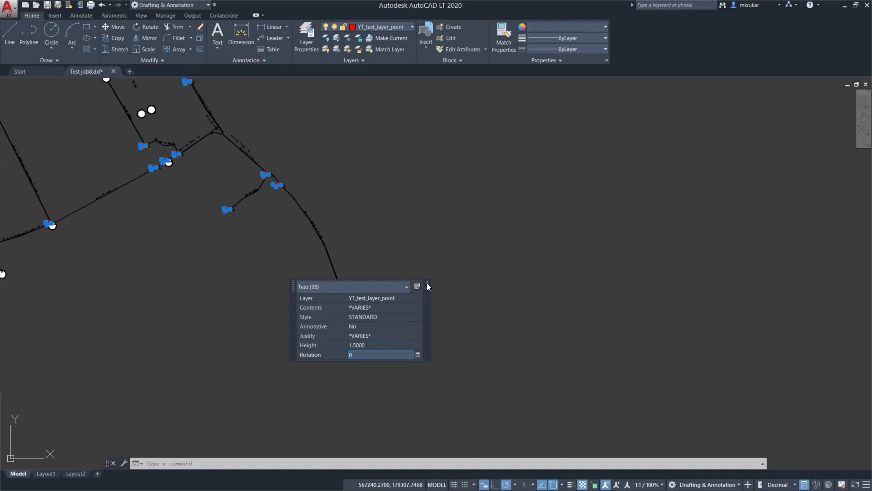
{"action": "left_click", "coordinate": [427, 286]}
Step: Move all the selected point texts together slightly down and to the left, clear of the jointing chamber symbols
{"action": "scroll", "coordinate": [283, 181], "scroll_direction": "up", "scroll_amount": 6}
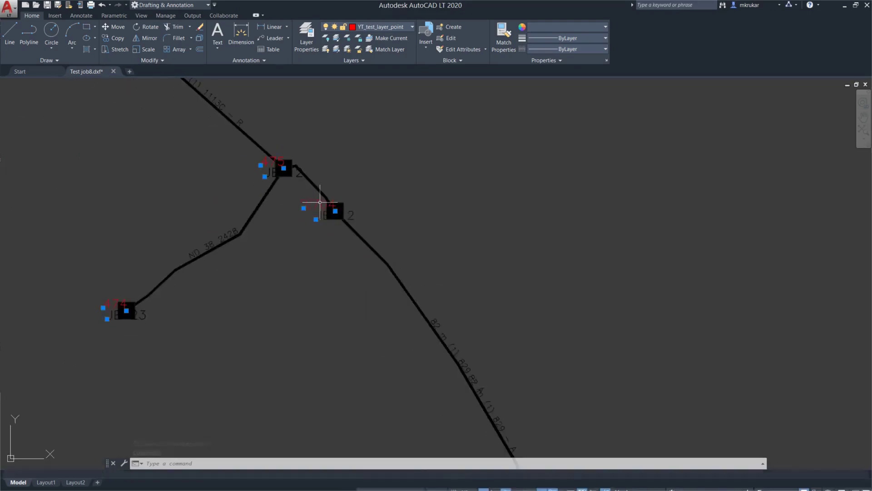
{"action": "scroll", "coordinate": [320, 203], "scroll_direction": "down", "scroll_amount": 3}
{"action": "scroll", "coordinate": [186, 291], "scroll_direction": "up", "scroll_amount": 5}
{"action": "scroll", "coordinate": [193, 296], "scroll_direction": "down", "scroll_amount": 1}
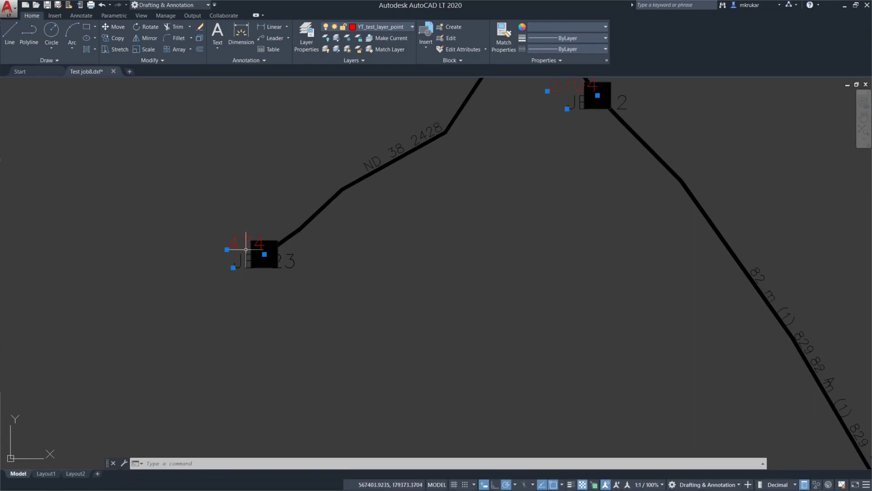
{"action": "left_click", "coordinate": [198, 470]}
{"action": "type", "text": "MOVE"}
{"action": "key", "text": "Return"}
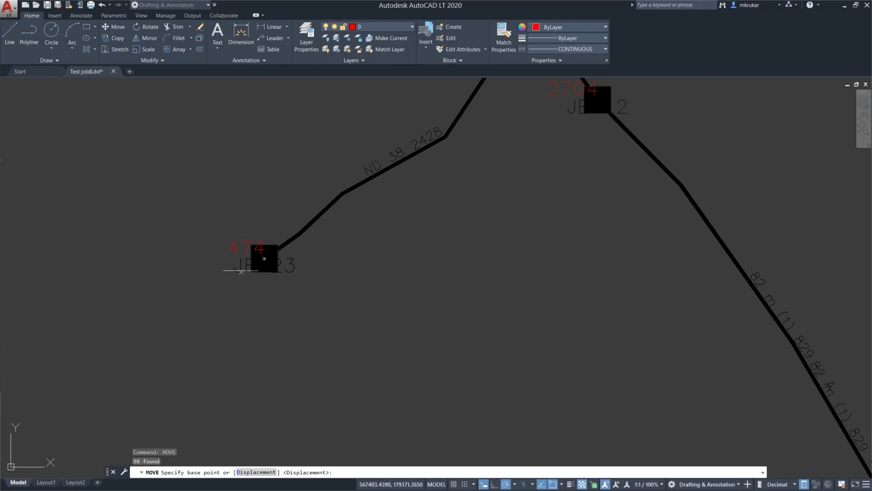
{"action": "left_click", "coordinate": [239, 275]}
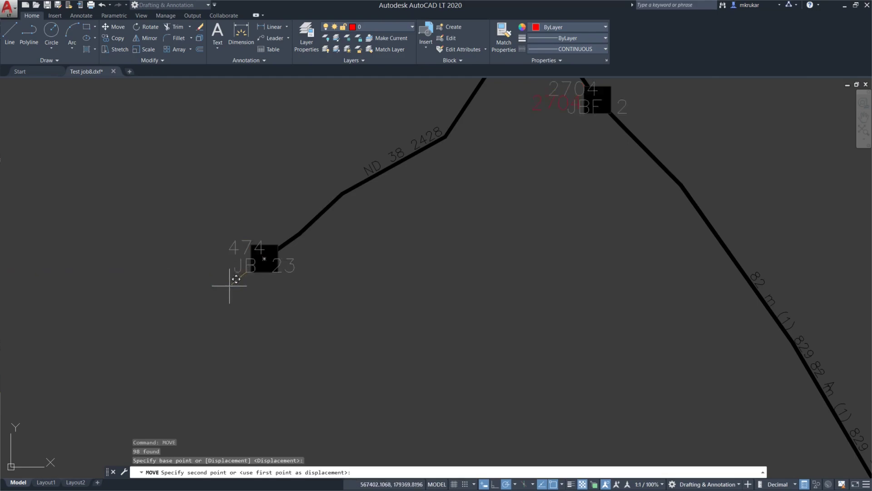
{"action": "left_click", "coordinate": [232, 288]}
Step: Examine the placement and legibility of the resized line and point texts across the whole drawing
{"action": "scroll", "coordinate": [393, 241], "scroll_direction": "down", "scroll_amount": 6}
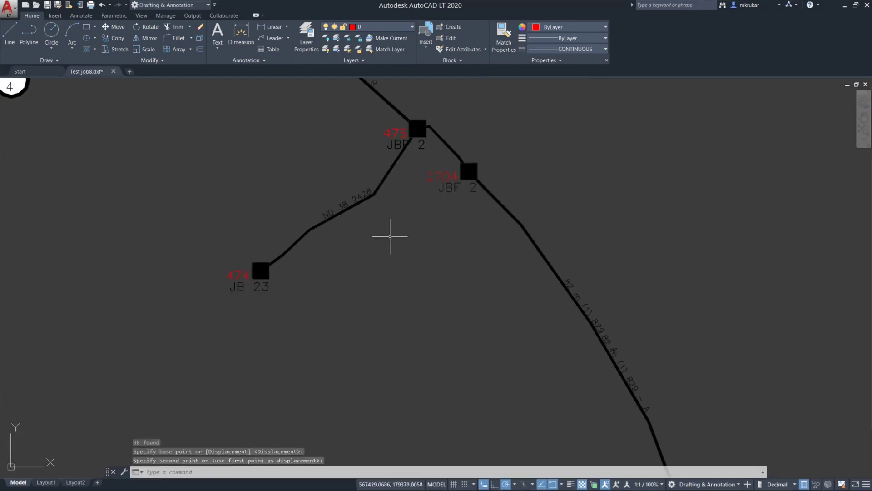
{"action": "scroll", "coordinate": [207, 148], "scroll_direction": "up", "scroll_amount": 8}
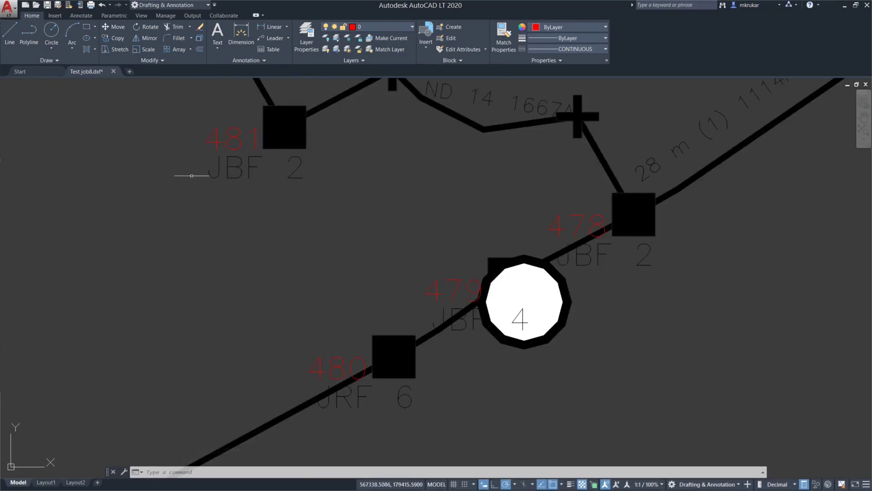
{"action": "scroll", "coordinate": [292, 229], "scroll_direction": "down", "scroll_amount": 8}
{"action": "scroll", "coordinate": [428, 241], "scroll_direction": "down", "scroll_amount": 8}
{"action": "scroll", "coordinate": [395, 201], "scroll_direction": "up", "scroll_amount": 3}
{"action": "scroll", "coordinate": [388, 207], "scroll_direction": "down", "scroll_amount": 3}
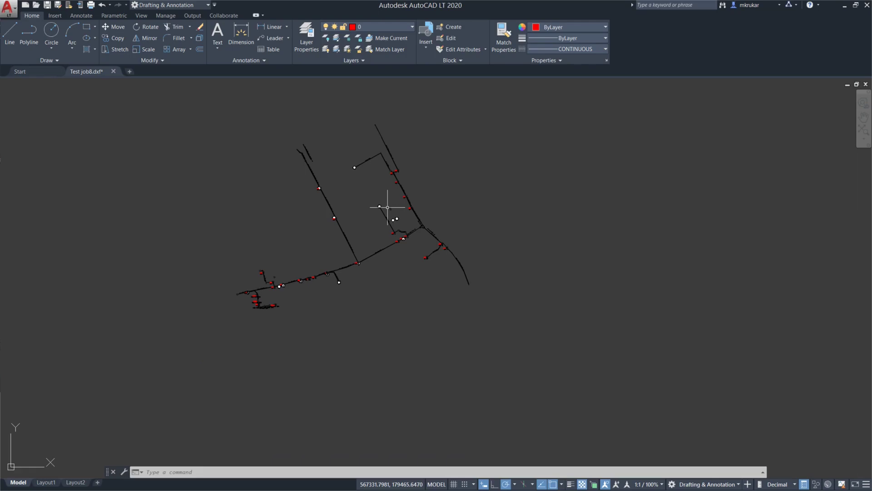
{"action": "scroll", "coordinate": [423, 268], "scroll_direction": "up", "scroll_amount": 6}
{"action": "scroll", "coordinate": [296, 175], "scroll_direction": "down", "scroll_amount": 8}
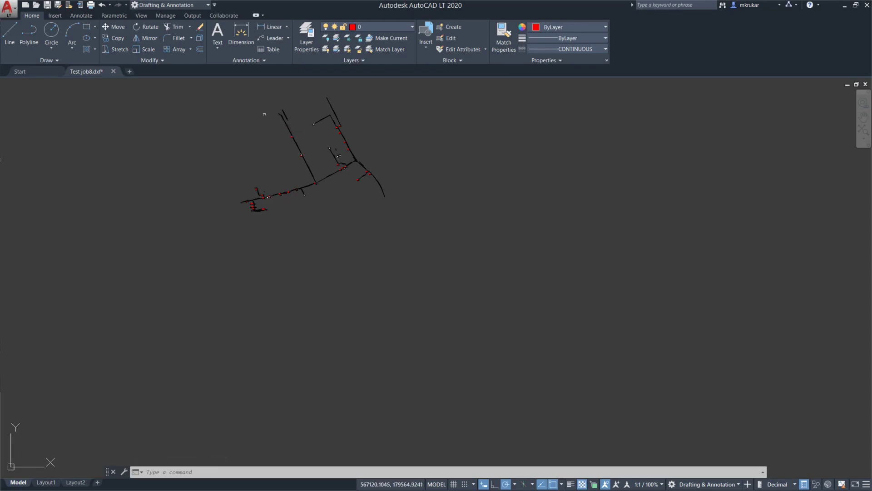
{"action": "scroll", "coordinate": [274, 292], "scroll_direction": "up", "scroll_amount": 2}
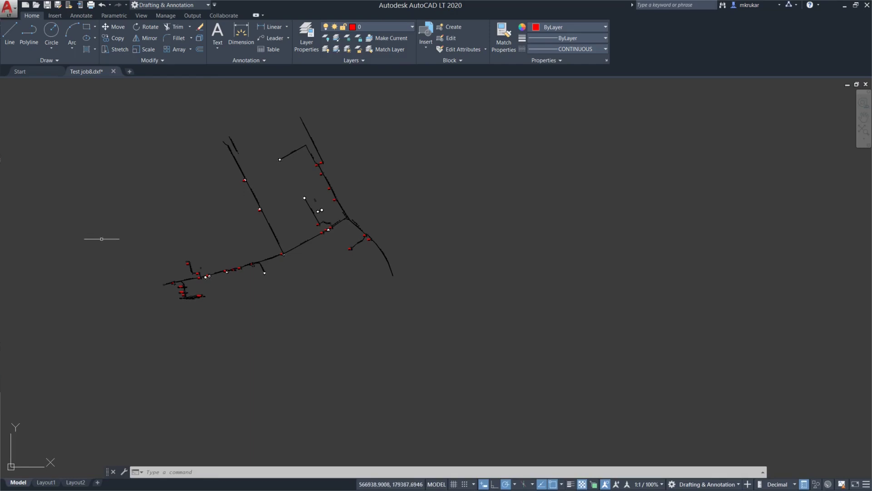
Step: Switch back to QGIS and view the labelled Linear layer and Point layer on the map
{"action": "key", "text": "alt+Tab"}
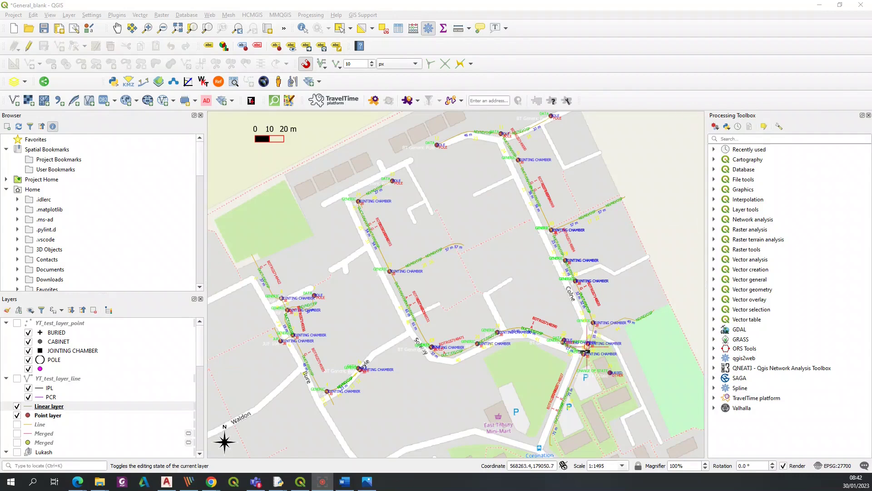
{"action": "scroll", "coordinate": [372, 237], "scroll_direction": "up", "scroll_amount": 1}
{"action": "scroll", "coordinate": [372, 236], "scroll_direction": "down", "scroll_amount": 1}
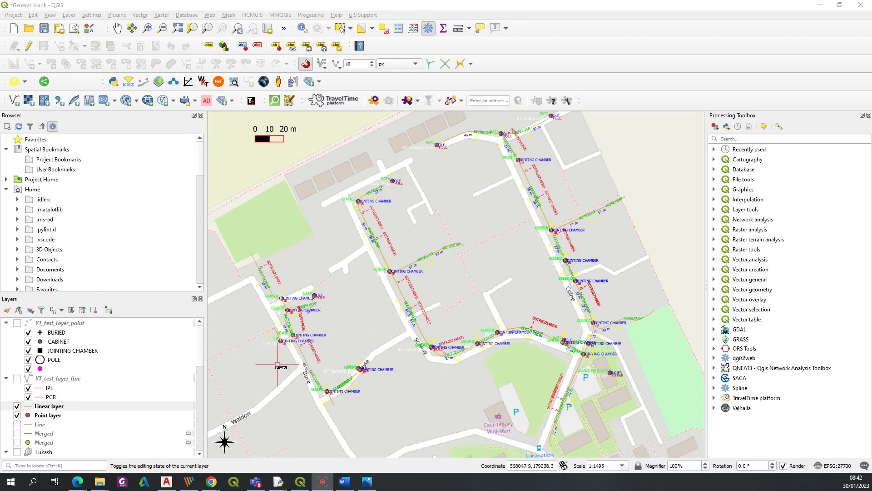
Step: Review the Linear layer's rule-based label rules: Parameters, Name, Length and ID, with their text expressions
{"action": "scroll", "coordinate": [265, 352], "scroll_direction": "up", "scroll_amount": 1}
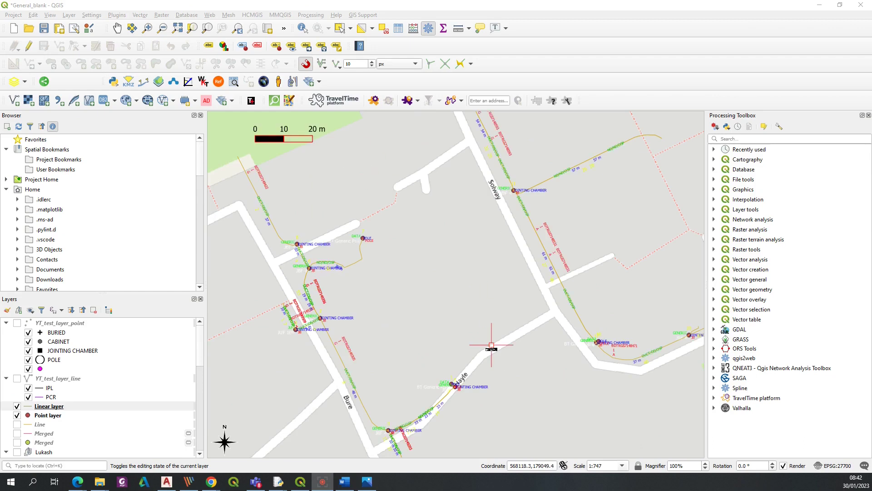
{"action": "right_click", "coordinate": [59, 404]}
{"action": "key", "text": "Escape"}
{"action": "double_click", "coordinate": [49, 406]}
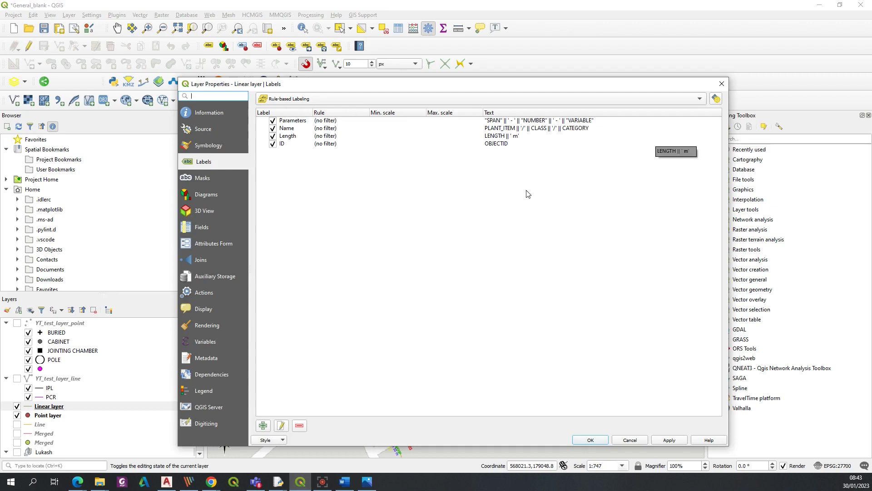
{"action": "left_click", "coordinate": [505, 135]}
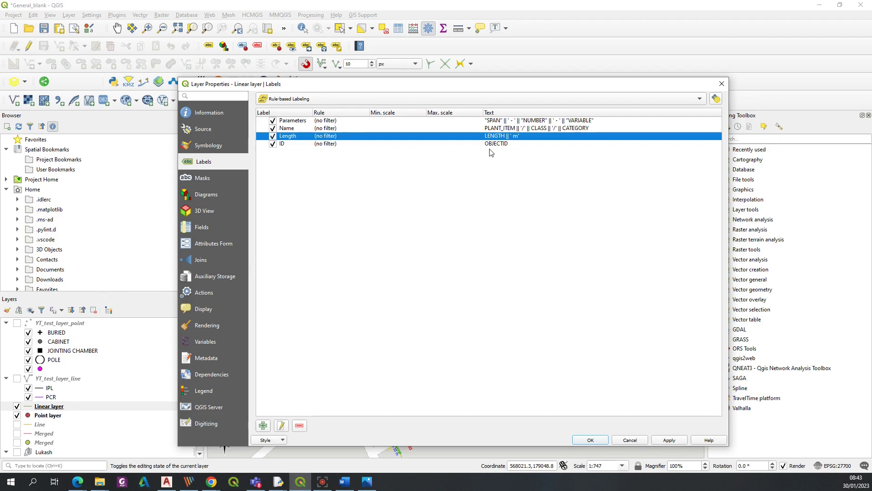
{"action": "left_click", "coordinate": [721, 83]}
Step: Review the Point layer's rule-based label rules: Plant item, Object class, Type, Category and ID, and inspect the features up close
{"action": "right_click", "coordinate": [56, 418]}
{"action": "left_click", "coordinate": [87, 376]}
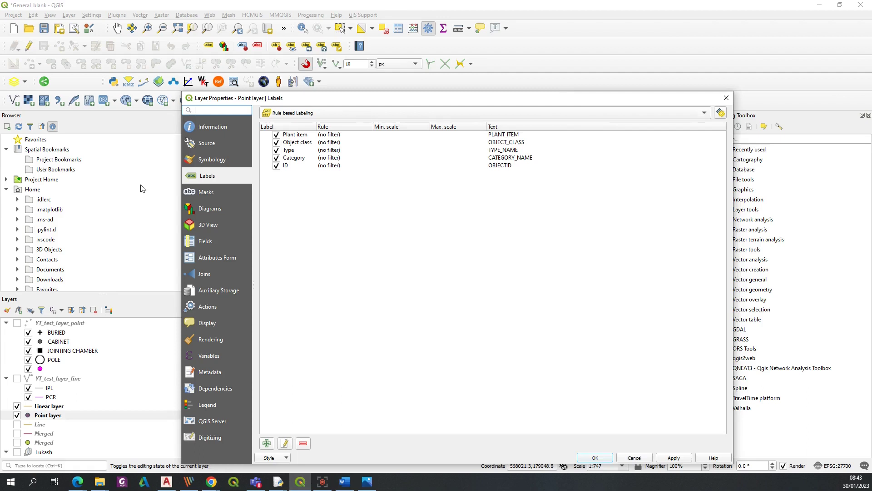
{"action": "left_click", "coordinate": [725, 98]}
{"action": "scroll", "coordinate": [305, 336], "scroll_direction": "up", "scroll_amount": 2}
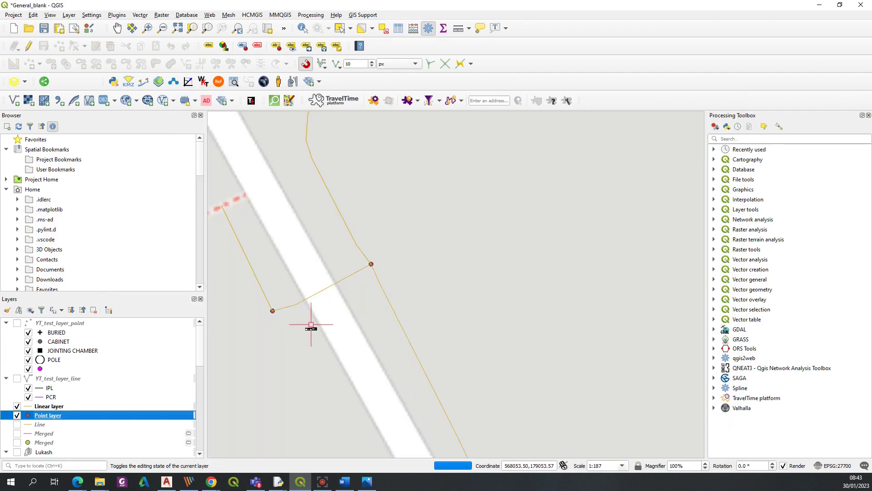
{"action": "scroll", "coordinate": [394, 318], "scroll_direction": "down", "scroll_amount": 1}
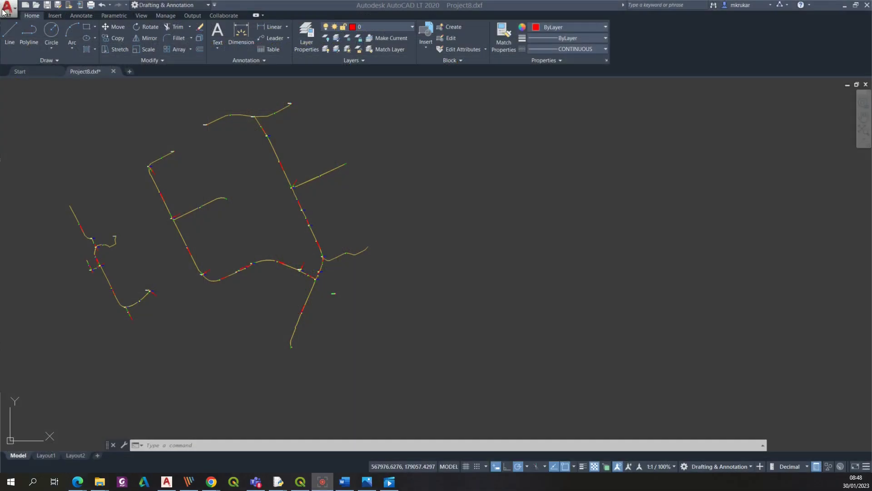
Step: Switch to AutoCAD and inspect the exported line and point texts around the jointing chambers in Project8.dxf
{"action": "scroll", "coordinate": [110, 132], "scroll_direction": "up", "scroll_amount": 4}
{"action": "scroll", "coordinate": [205, 191], "scroll_direction": "up", "scroll_amount": 4}
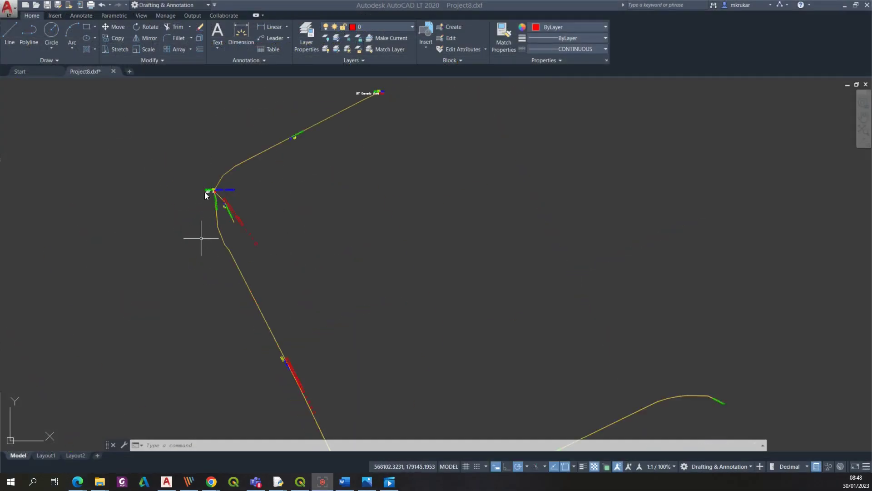
{"action": "scroll", "coordinate": [200, 184], "scroll_direction": "up", "scroll_amount": 2}
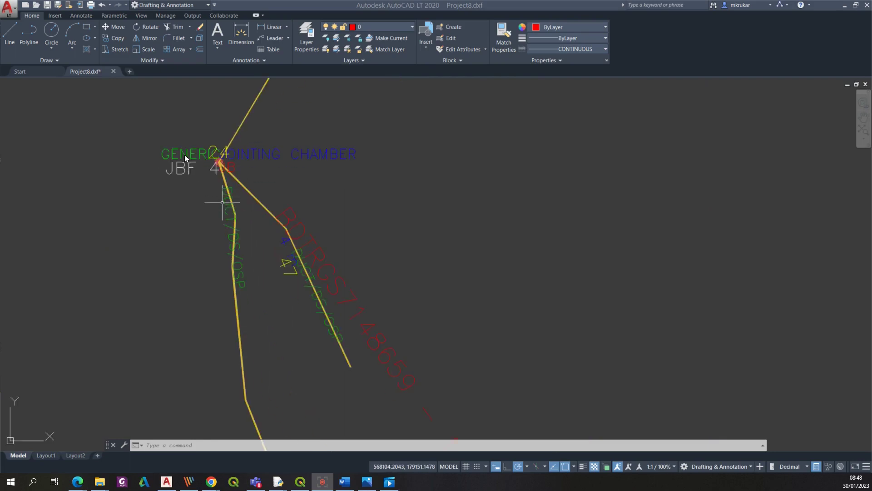
{"action": "scroll", "coordinate": [181, 150], "scroll_direction": "up", "scroll_amount": 1}
{"action": "scroll", "coordinate": [272, 173], "scroll_direction": "down", "scroll_amount": 6}
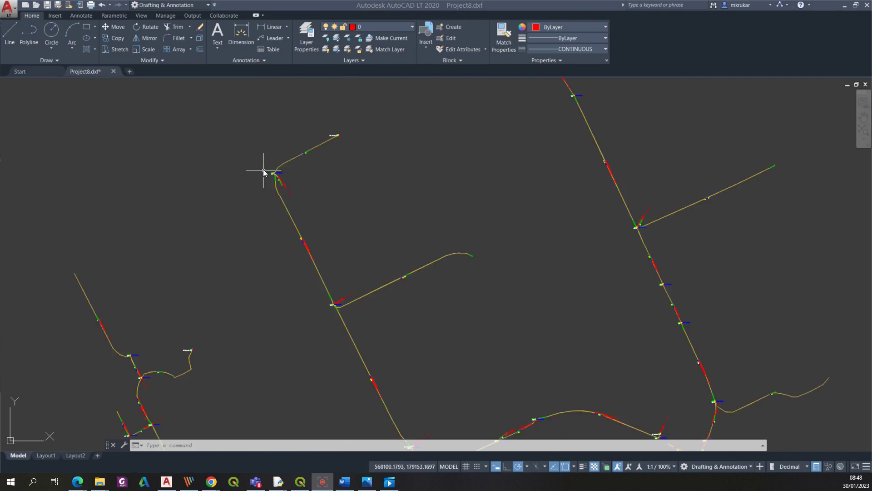
{"action": "scroll", "coordinate": [264, 170], "scroll_direction": "down", "scroll_amount": 2}
Step: Spread the texts "JBF 4", "GENERIC", "JOINTING CHAMBER" and "6" apart around their jointing chamber so they no longer overlap
{"action": "scroll", "coordinate": [203, 259], "scroll_direction": "up", "scroll_amount": 7}
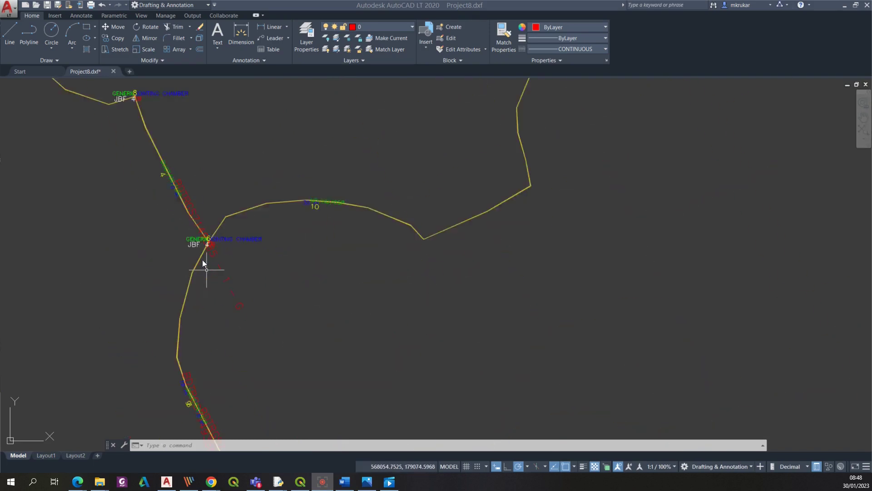
{"action": "left_click", "coordinate": [184, 246]}
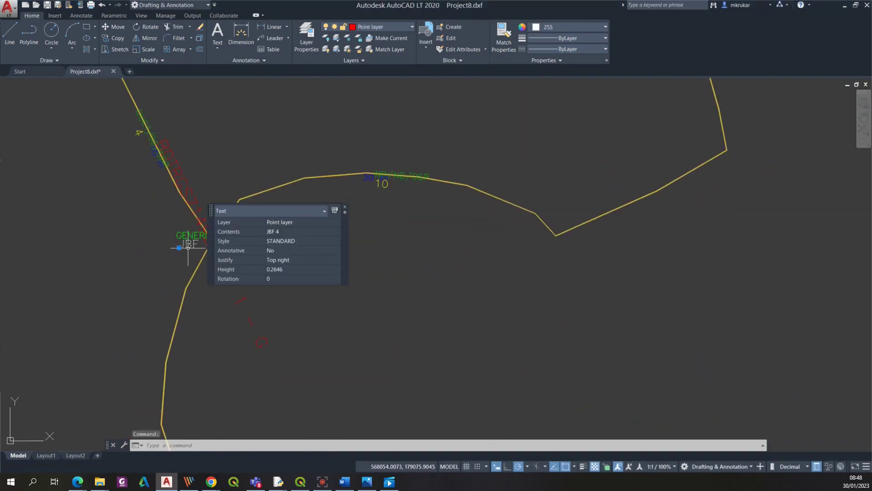
{"action": "left_click_drag", "start_coordinate": [184, 246], "coordinate": [166, 261]}
{"action": "key", "text": "Escape"}
{"action": "left_click", "coordinate": [230, 241]}
{"action": "left_click_drag", "start_coordinate": [230, 241], "coordinate": [213, 229]}
{"action": "left_click", "coordinate": [211, 239]}
{"action": "key", "text": "Escape"}
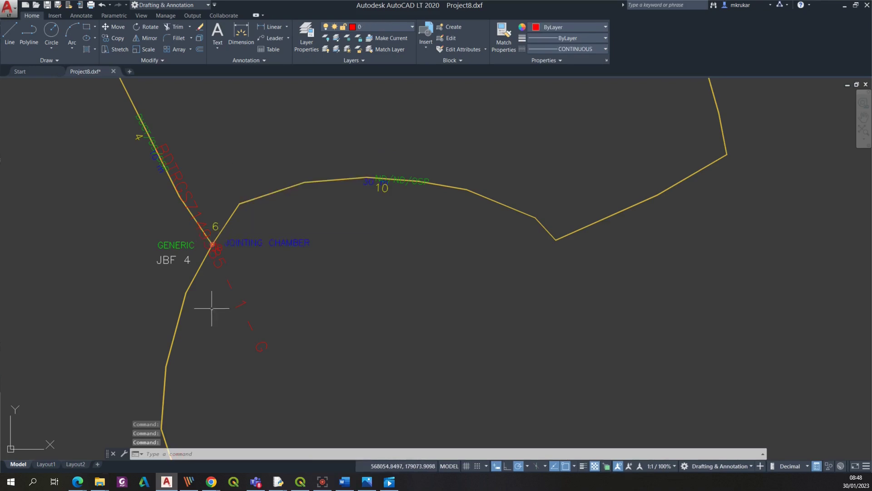
Step: Examine the rearranged chamber texts and the label placement along the lines across the whole drawing
{"action": "scroll", "coordinate": [205, 290], "scroll_direction": "up", "scroll_amount": 4}
{"action": "scroll", "coordinate": [381, 291], "scroll_direction": "down", "scroll_amount": 4}
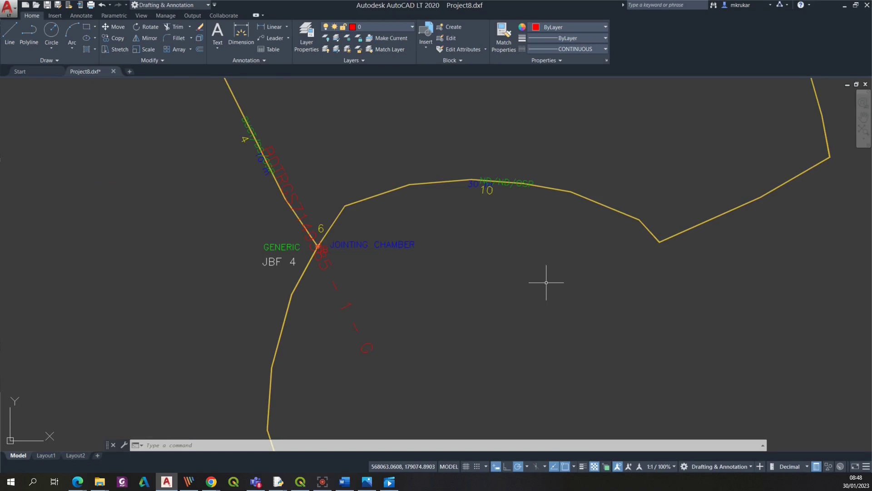
{"action": "left_click", "coordinate": [306, 231]}
{"action": "left_click_drag", "start_coordinate": [306, 231], "coordinate": [203, 157]}
{"action": "scroll", "coordinate": [213, 227], "scroll_direction": "down", "scroll_amount": 3}
{"action": "left_click", "coordinate": [216, 231]}
{"action": "left_click_drag", "start_coordinate": [217, 230], "coordinate": [263, 251]}
{"action": "scroll", "coordinate": [206, 286], "scroll_direction": "down", "scroll_amount": 4}
{"action": "scroll", "coordinate": [405, 328], "scroll_direction": "up", "scroll_amount": 3}
{"action": "scroll", "coordinate": [420, 312], "scroll_direction": "down", "scroll_amount": 4}
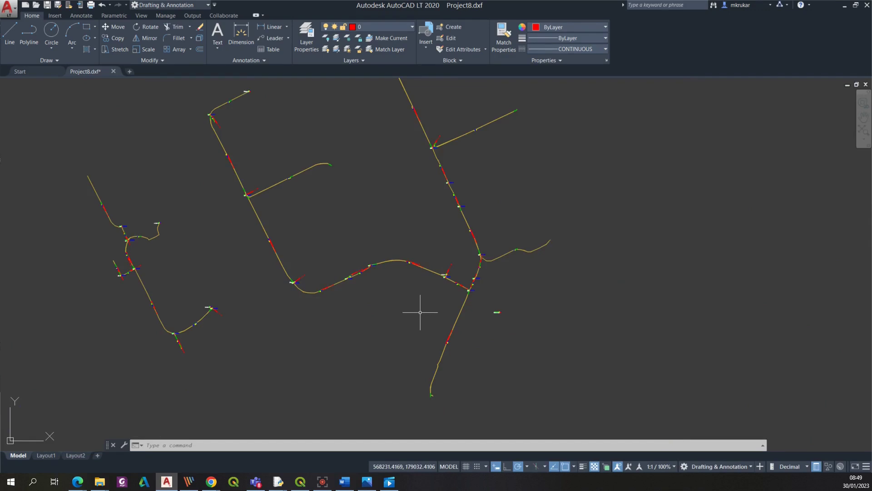
{"action": "scroll", "coordinate": [404, 291], "scroll_direction": "up", "scroll_amount": 3}
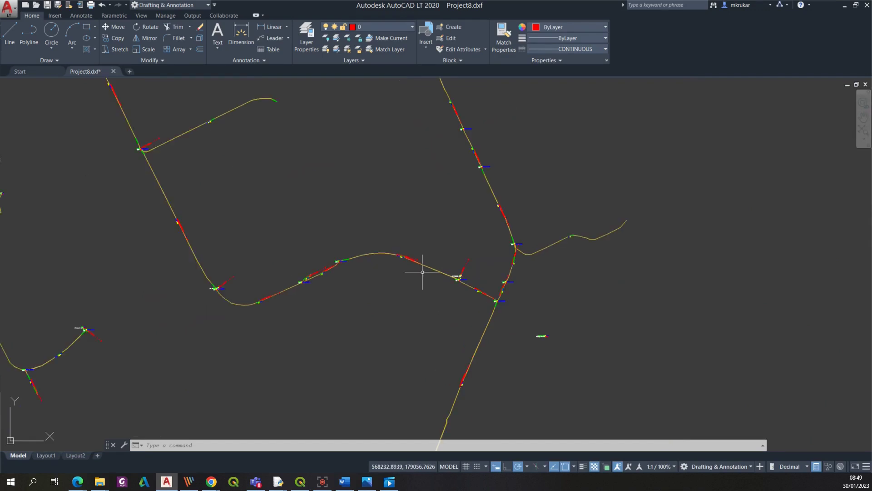
{"action": "scroll", "coordinate": [411, 292], "scroll_direction": "up", "scroll_amount": 2}
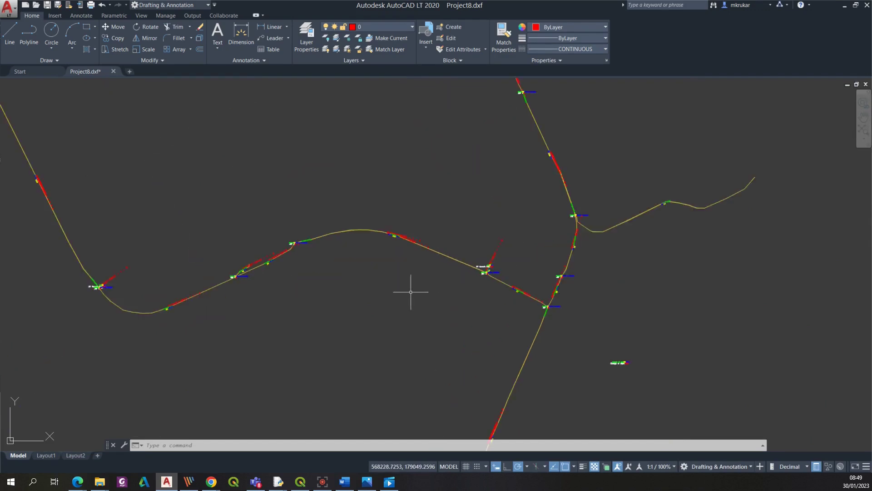
{"action": "scroll", "coordinate": [411, 291], "scroll_direction": "down", "scroll_amount": 2}
{"action": "scroll", "coordinate": [410, 291], "scroll_direction": "down", "scroll_amount": 3}
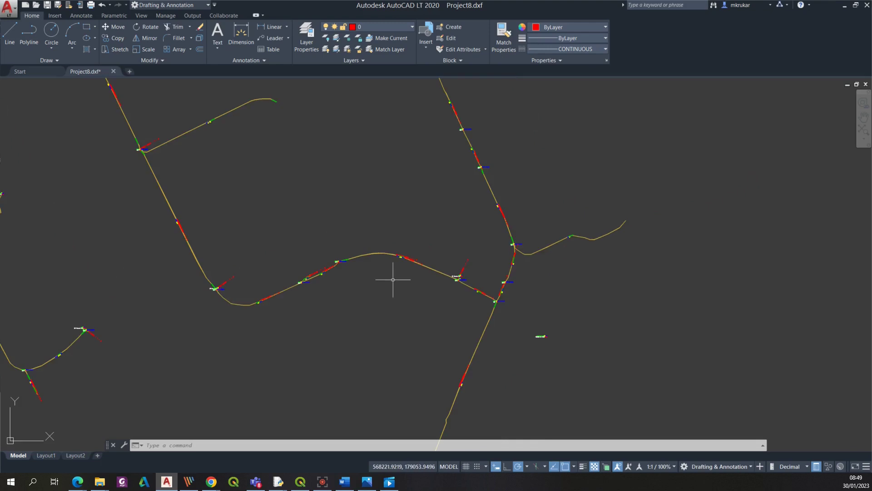